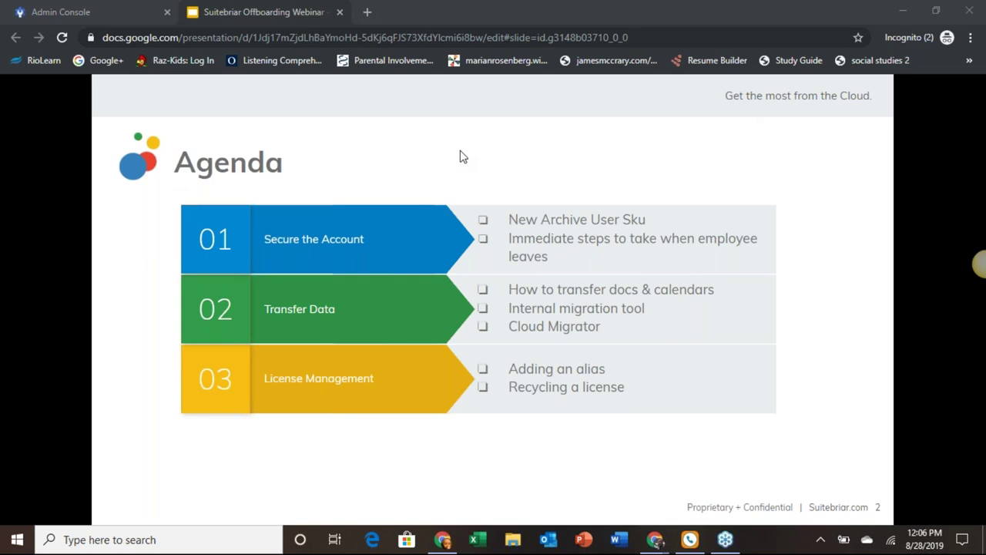
# Step: Step through the webinar slides to slide 7, How to Transfer Drive & Docs, then switch to the Admin console
pyautogui.press('Right')
pyautogui.press('Right')
pyautogui.press('Left')
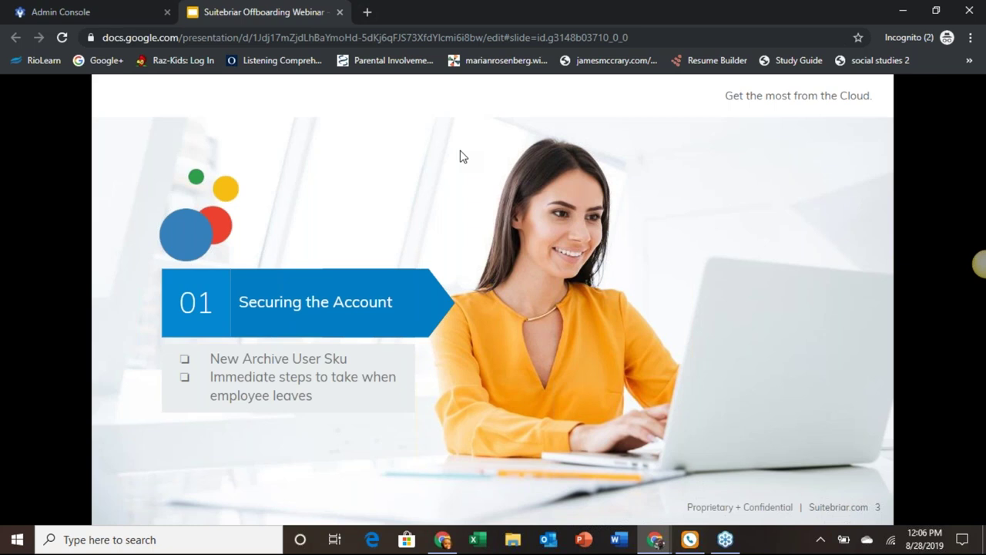
pyautogui.press('Right')
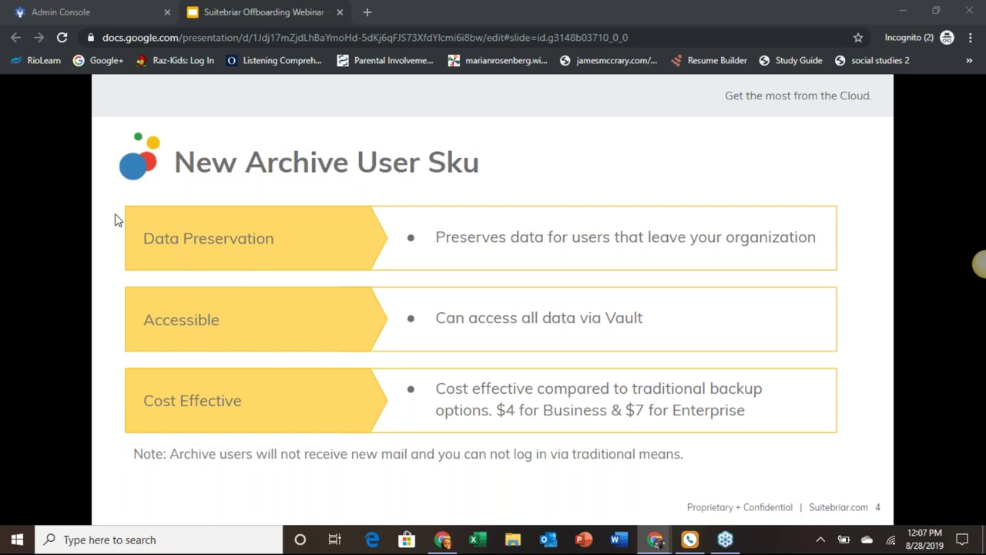
pyautogui.click(233, 218)
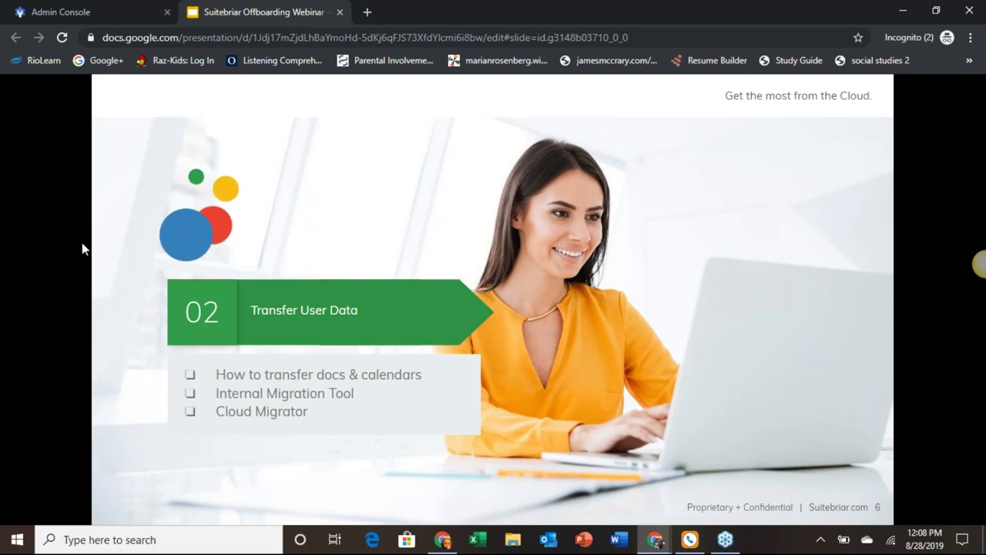
pyautogui.press('Right')
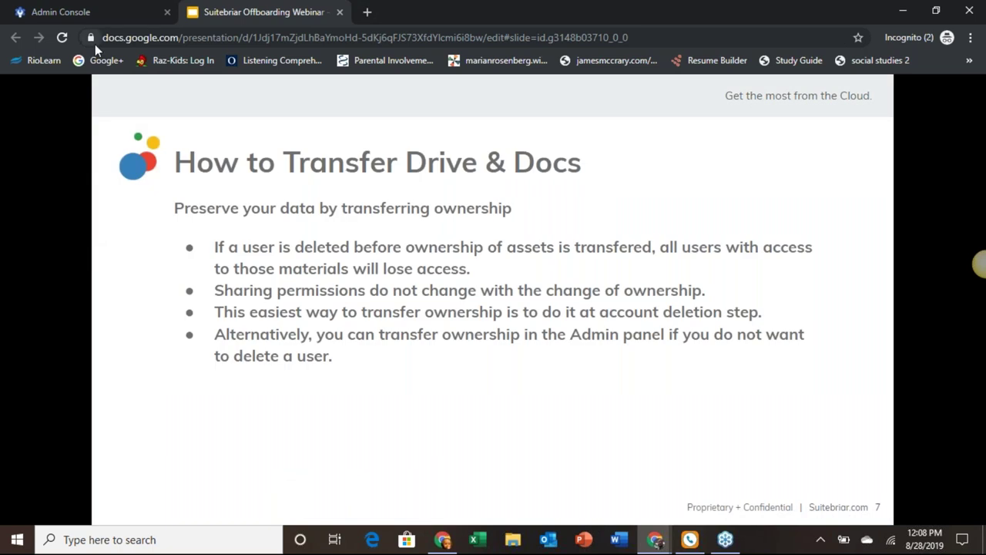
pyautogui.click(108, 20)
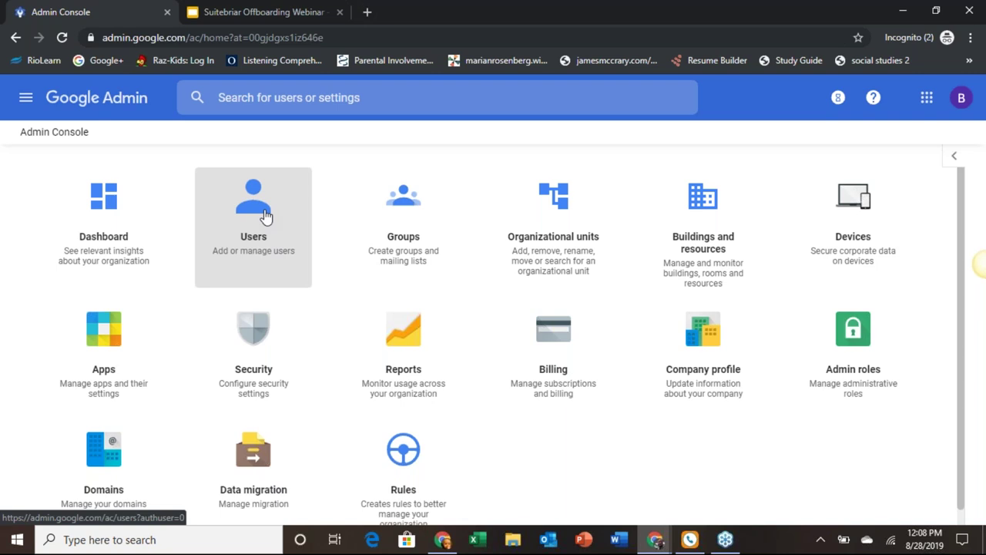
# Step: Open the Users list and go to the departing Janitor-department user's account page
pyautogui.click(264, 215)
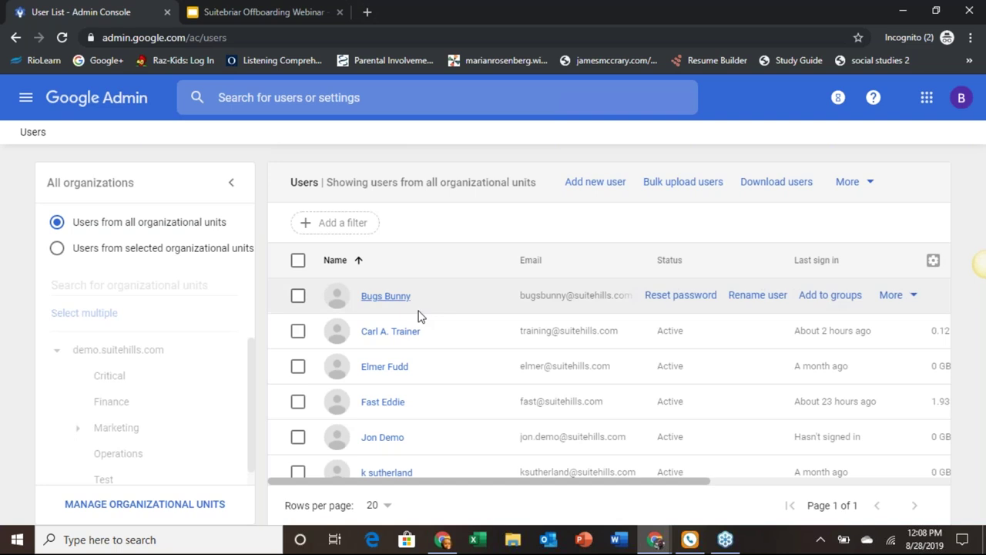
pyautogui.scroll(-2, 420, 316)
pyautogui.scroll(-4, 420, 316)
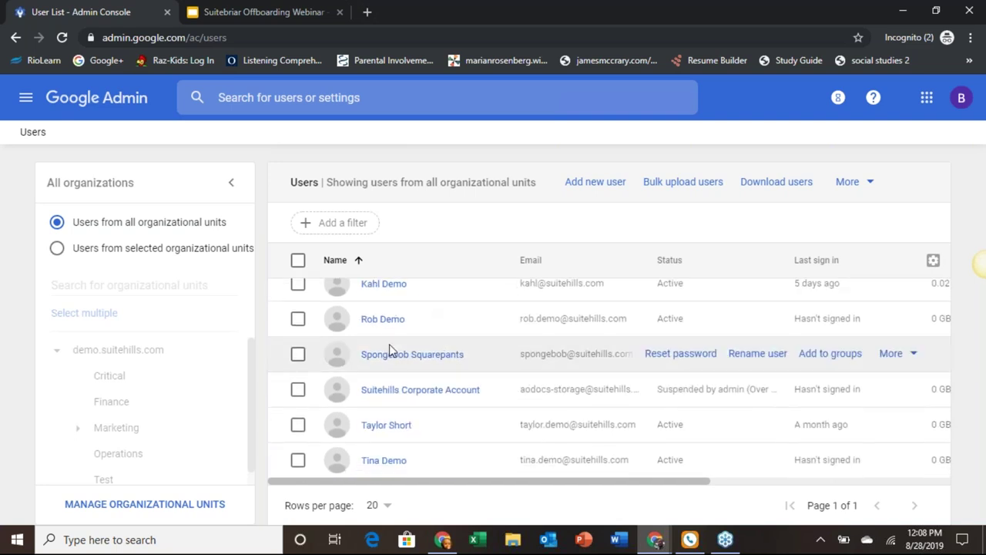
pyautogui.click(388, 358)
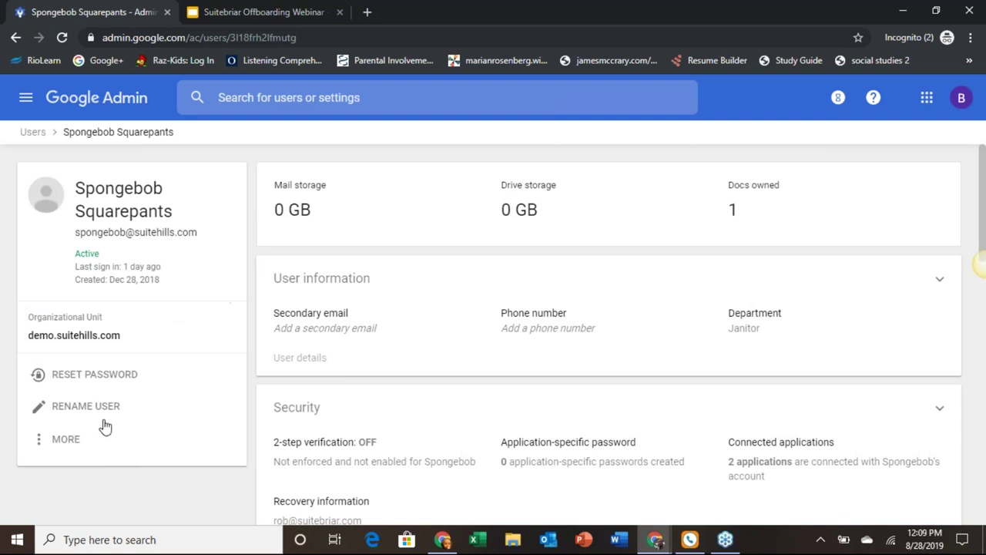
# Step: Suspend the departing user from the More actions menu and confirm the suspension
pyautogui.click(66, 440)
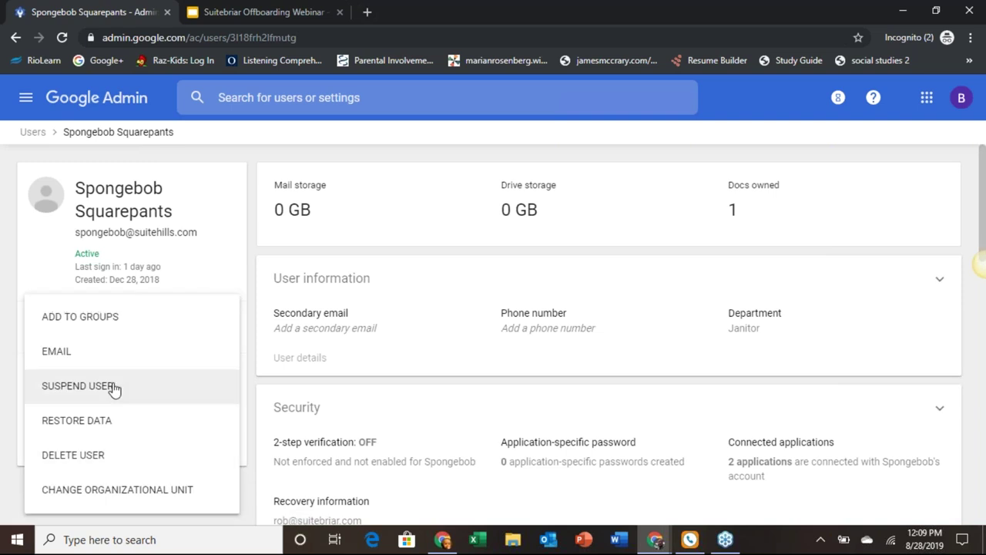
pyautogui.click(113, 388)
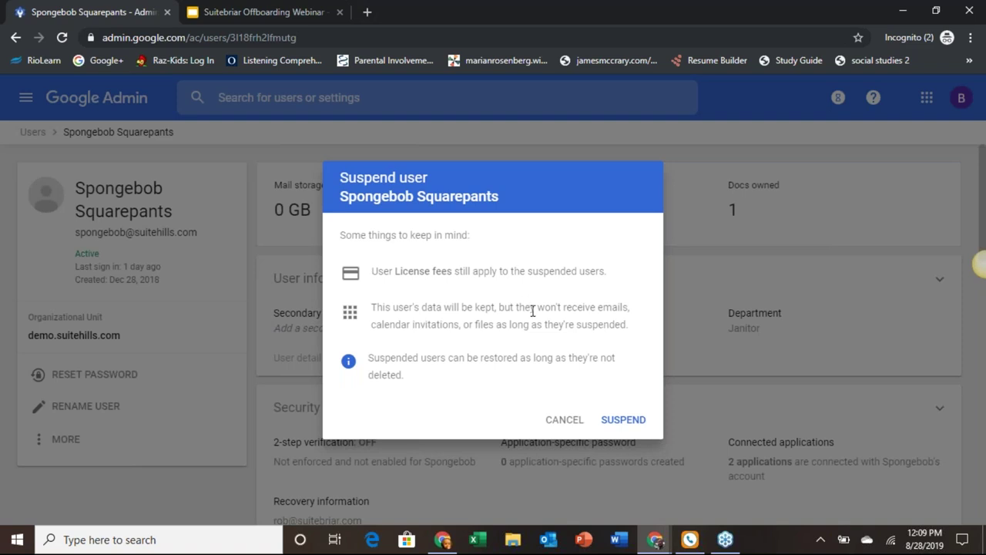
pyautogui.click(627, 419)
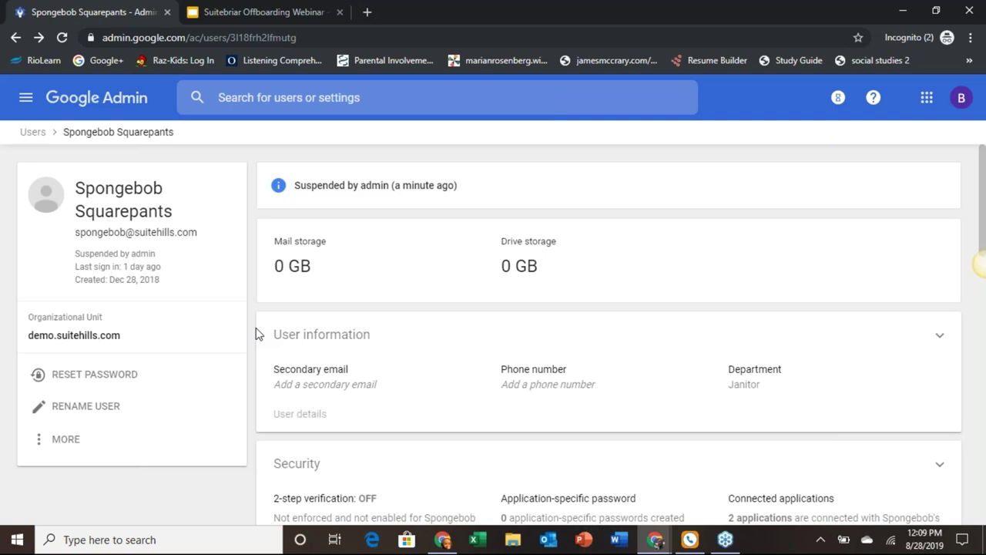
# Step: Reset the user's password to a new value and close the confirmation
pyautogui.click(98, 382)
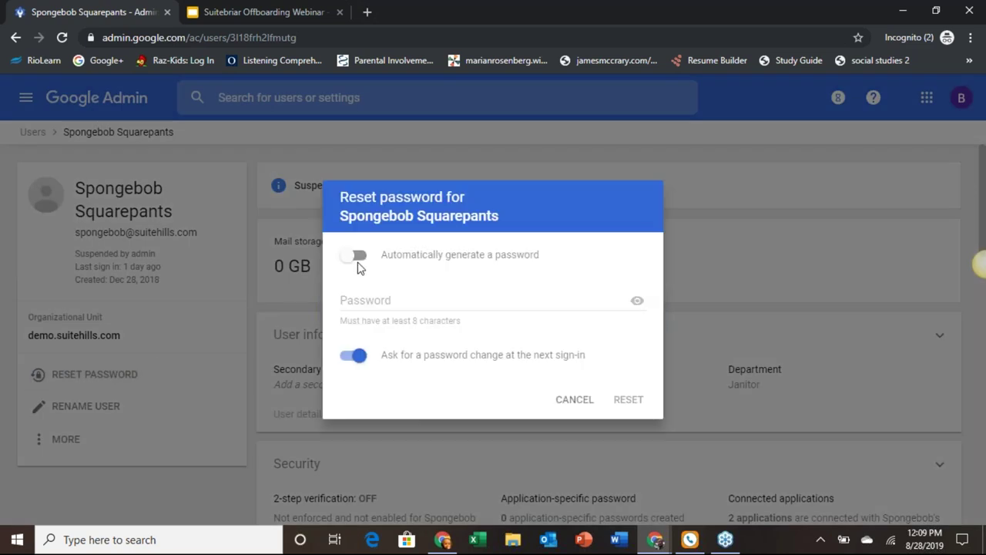
pyautogui.click(378, 294)
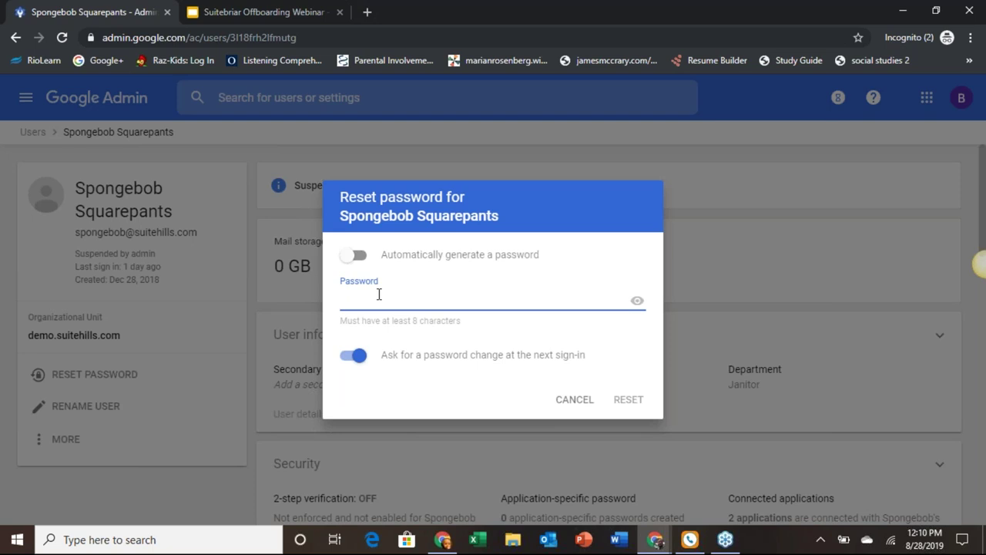
pyautogui.write('•••••••••••')
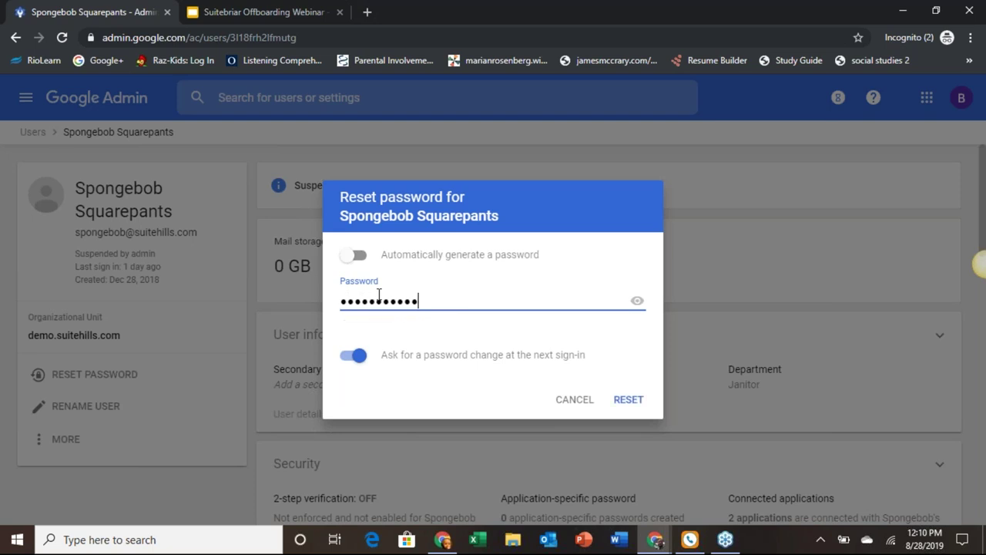
pyautogui.click(628, 399)
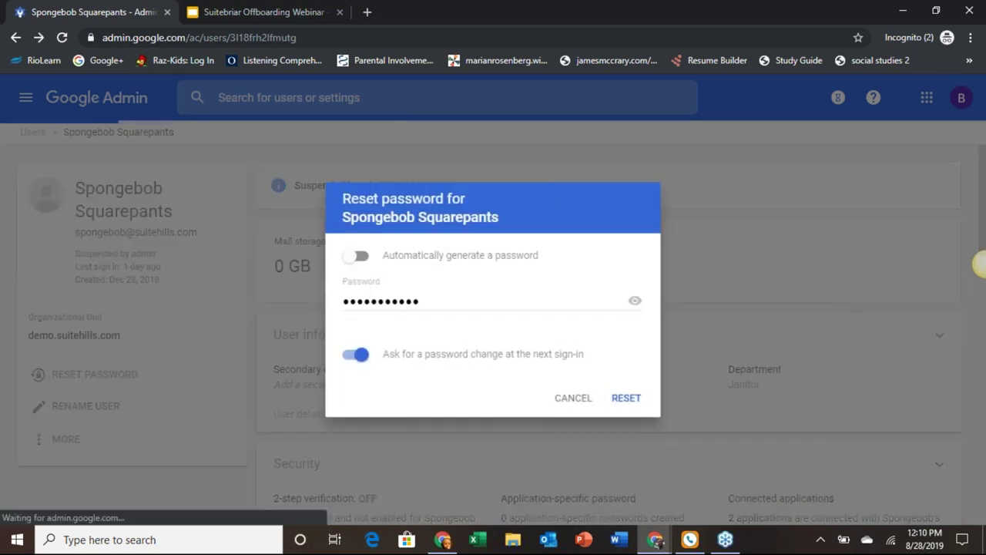
pyautogui.click(628, 370)
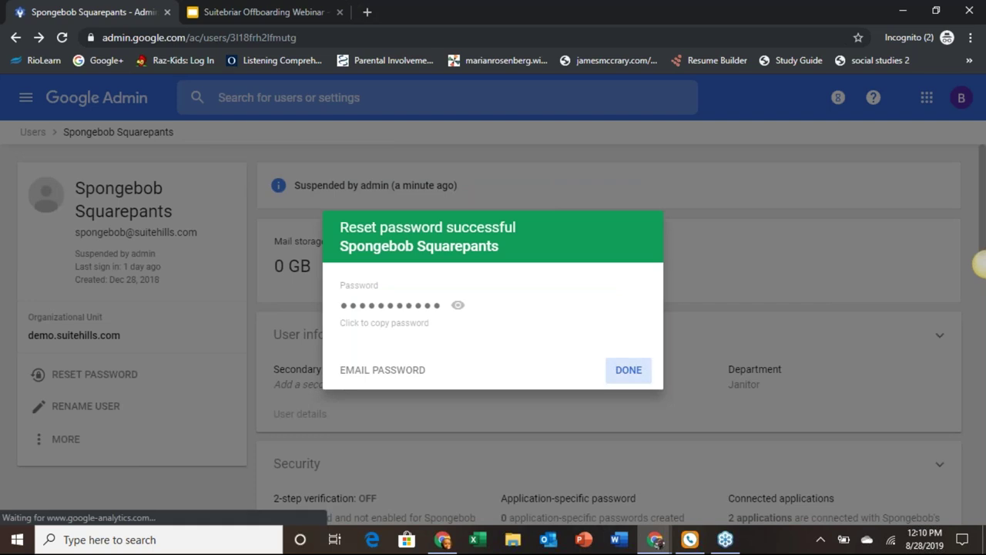
# Step: Reset the password again with 'Ask for a password change' turned off, skipping the password email
pyautogui.click(115, 368)
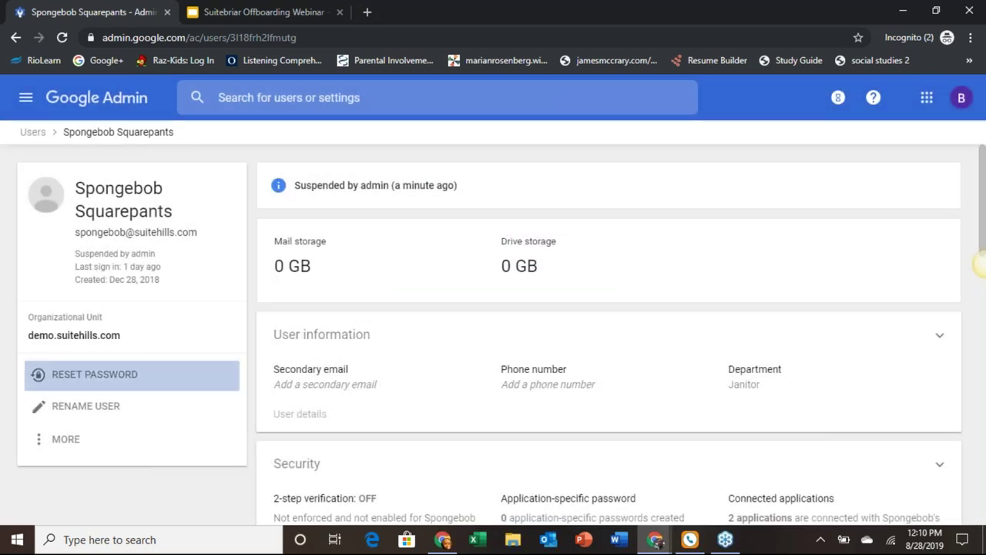
pyautogui.click(361, 356)
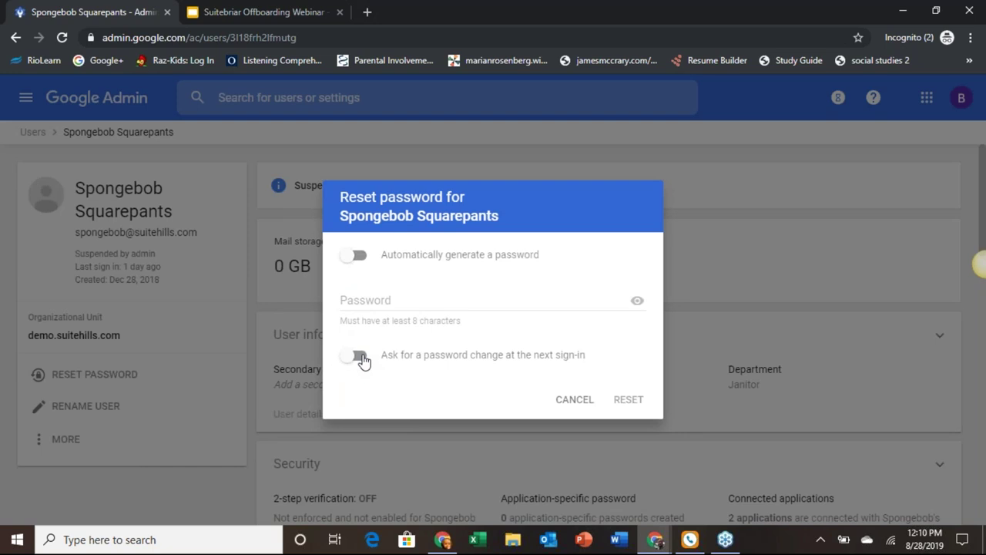
pyautogui.click(411, 298)
pyautogui.write('••••••••••')
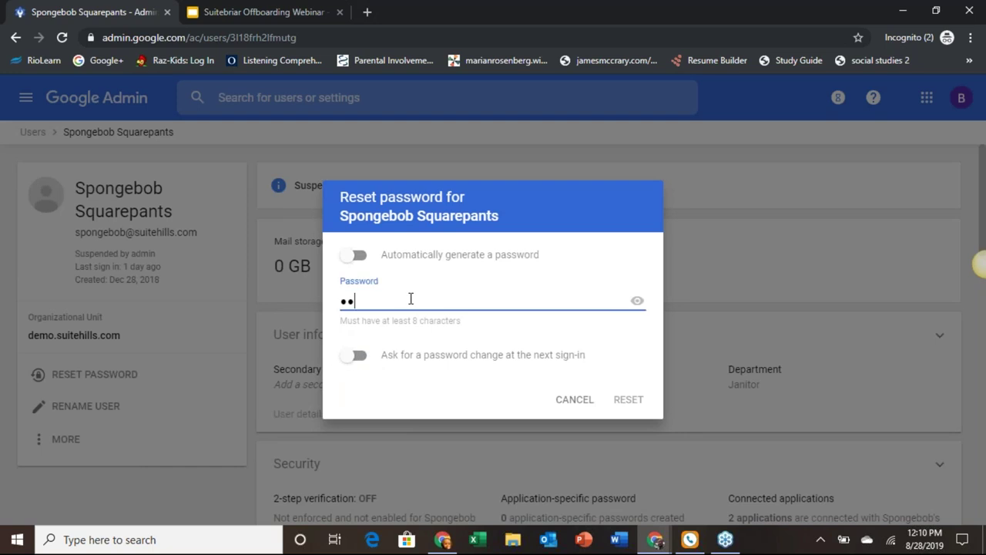
pyautogui.write('•')
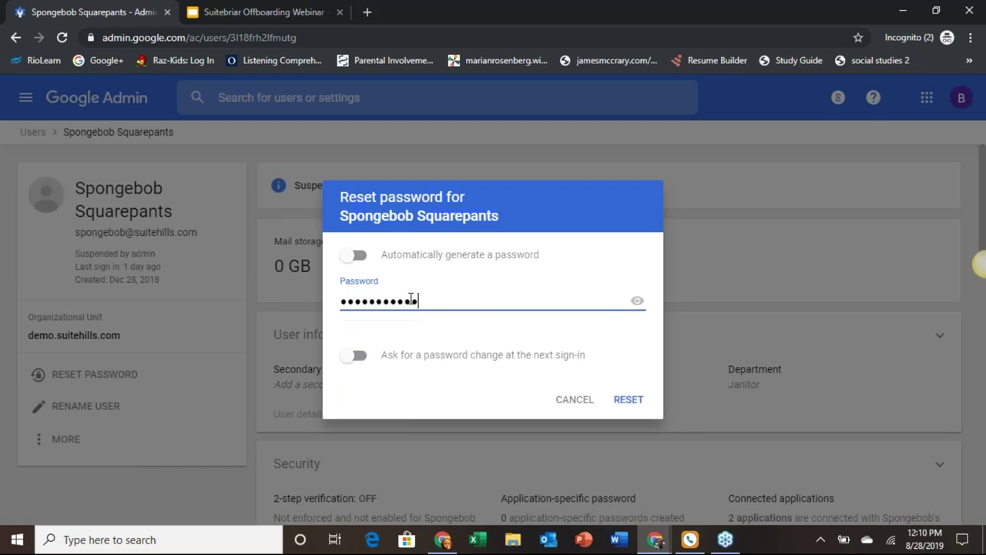
pyautogui.click(628, 399)
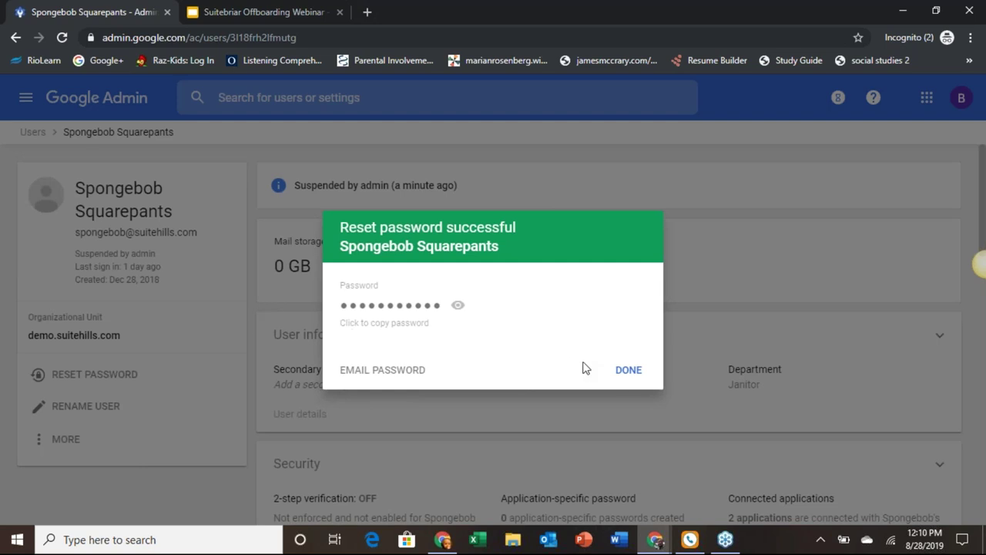
pyautogui.click(406, 371)
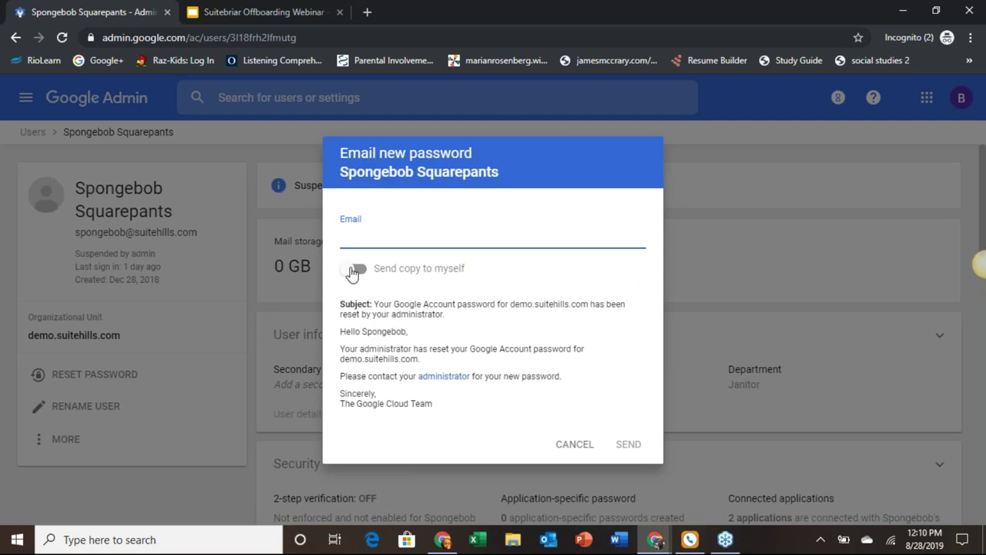
pyautogui.click(571, 444)
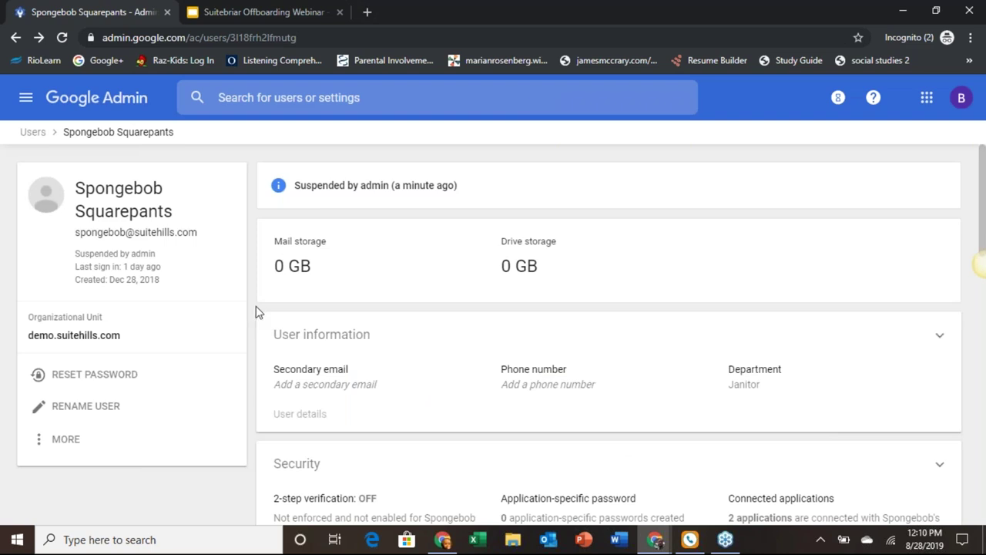
pyautogui.scroll(-3, 254, 306)
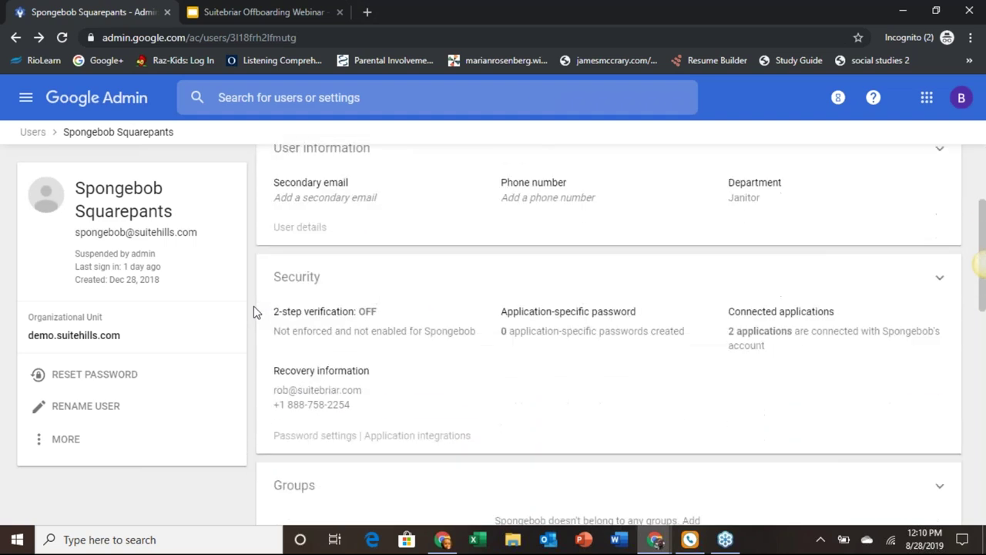
pyautogui.click(348, 281)
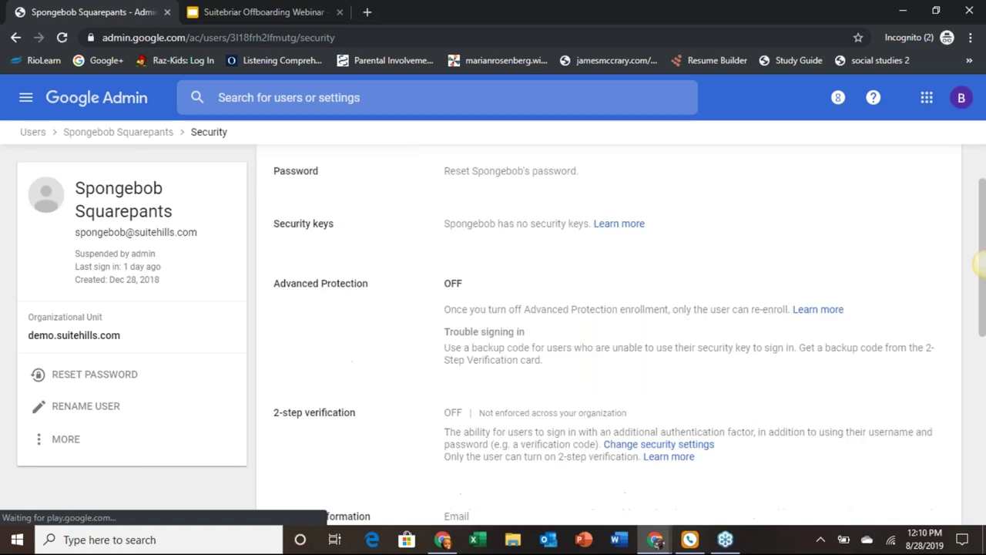
pyautogui.scroll(-3, 979, 263)
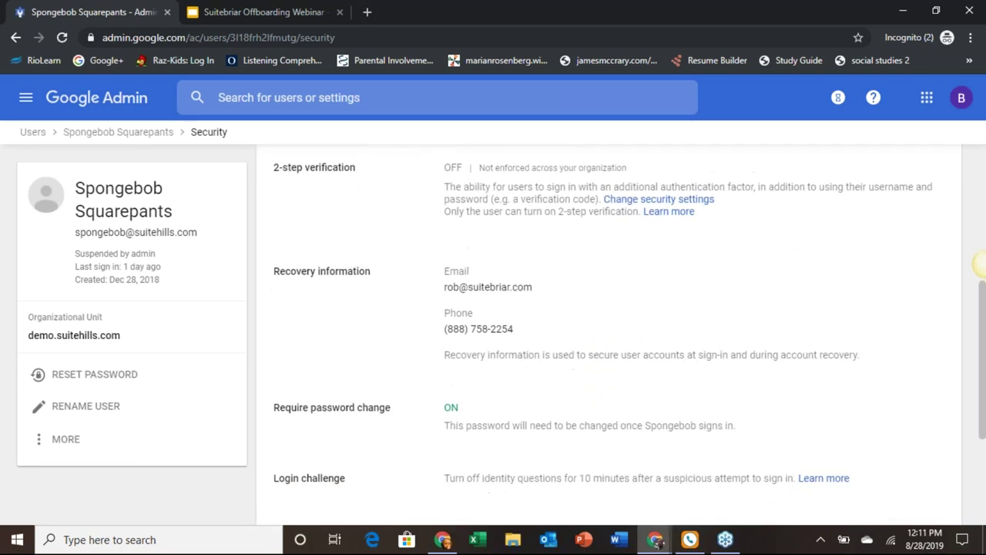
pyautogui.scroll(-3, 979, 263)
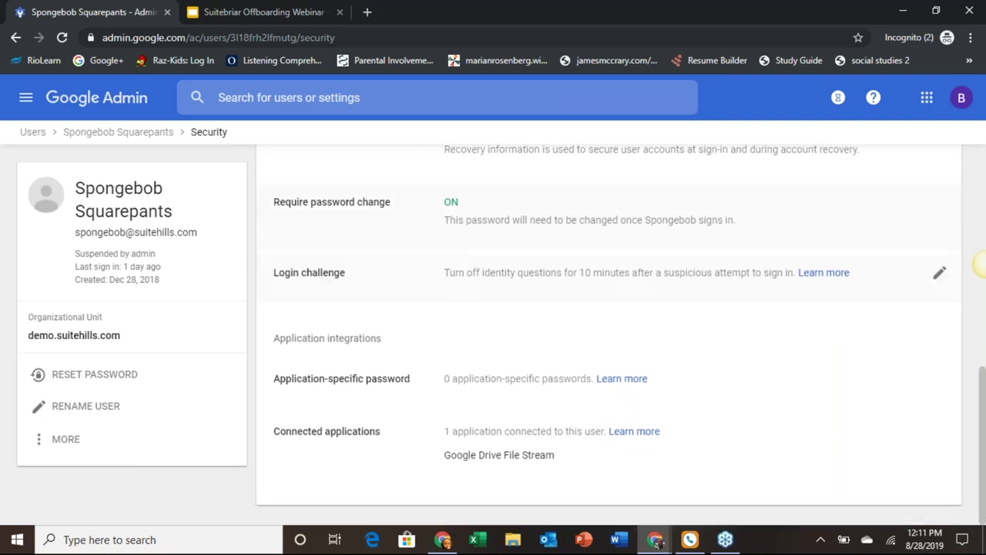
pyautogui.scroll(1, 980, 264)
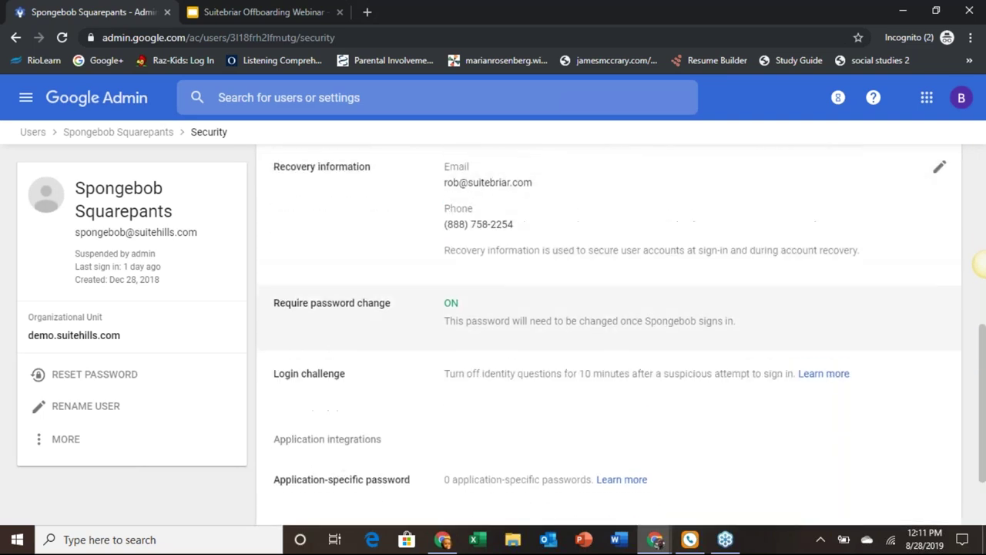
pyautogui.scroll(2, 980, 264)
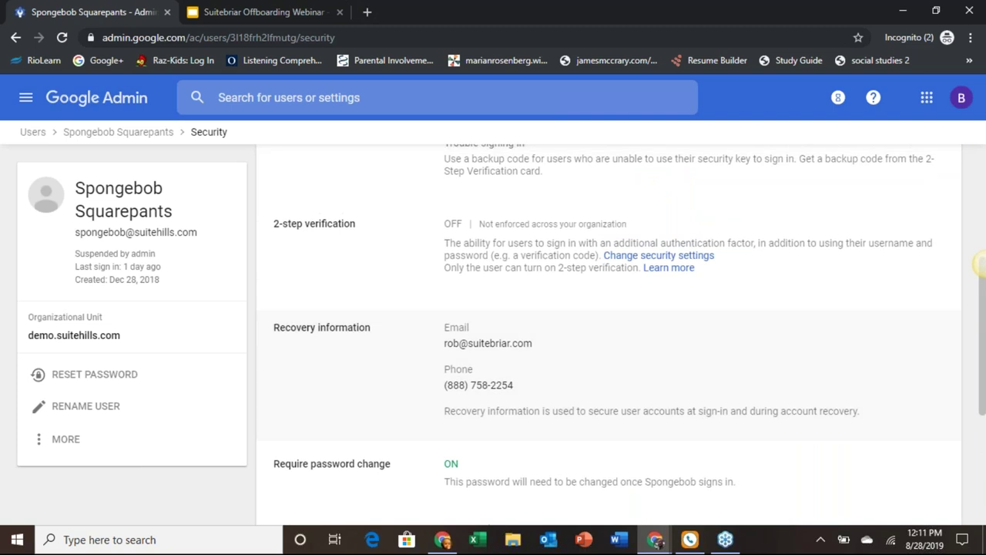
pyautogui.scroll(1, 980, 263)
pyautogui.scroll(-4, 979, 263)
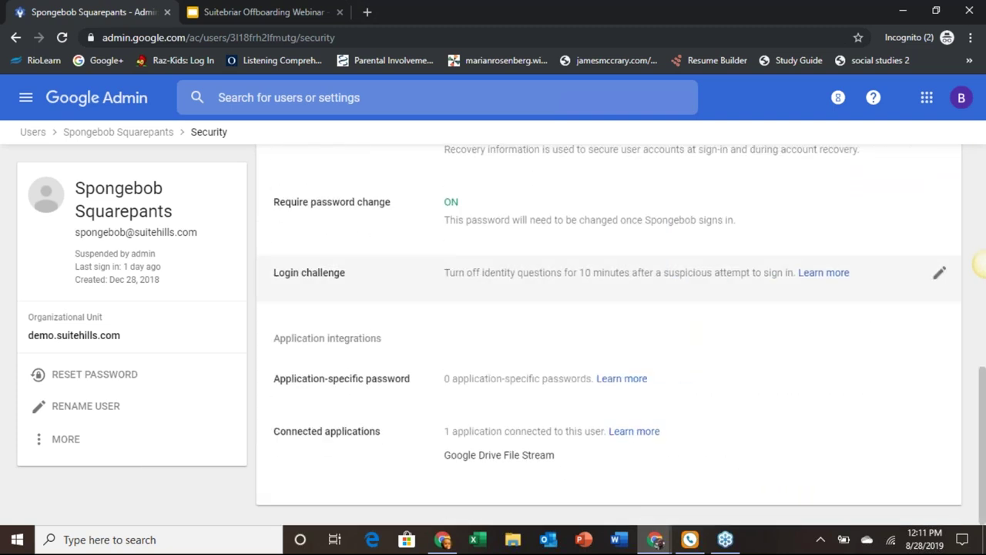
pyautogui.scroll(3, 979, 263)
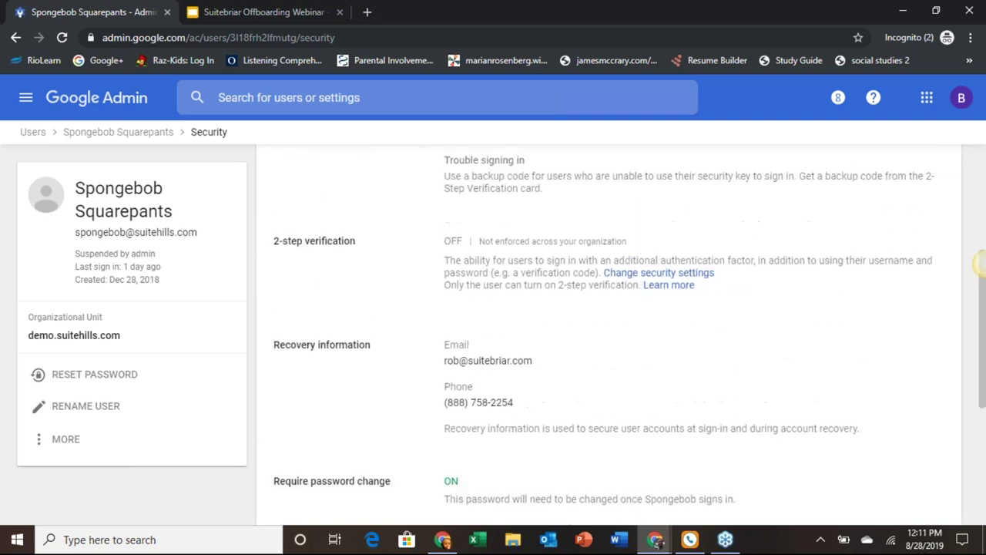
pyautogui.scroll(3, 979, 264)
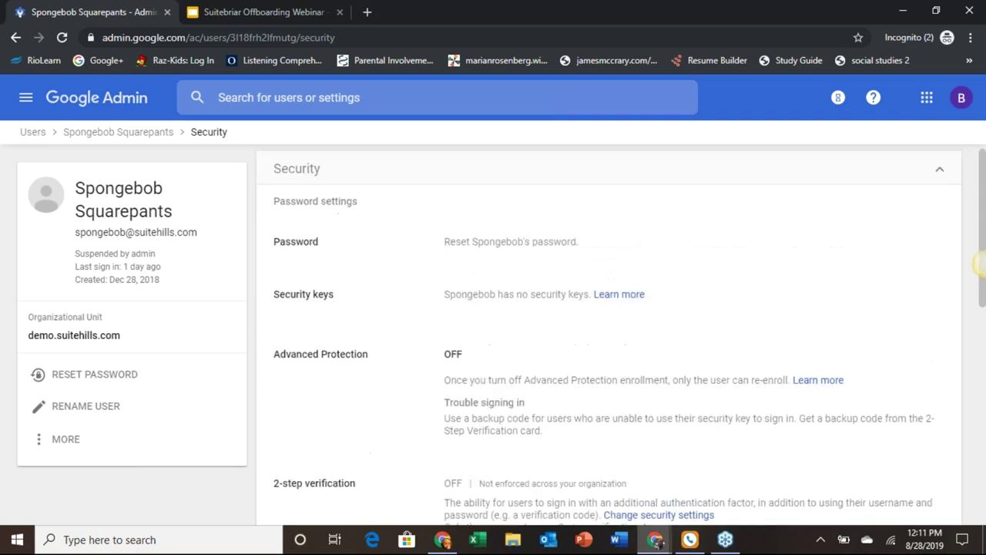
pyautogui.scroll(-6, 979, 264)
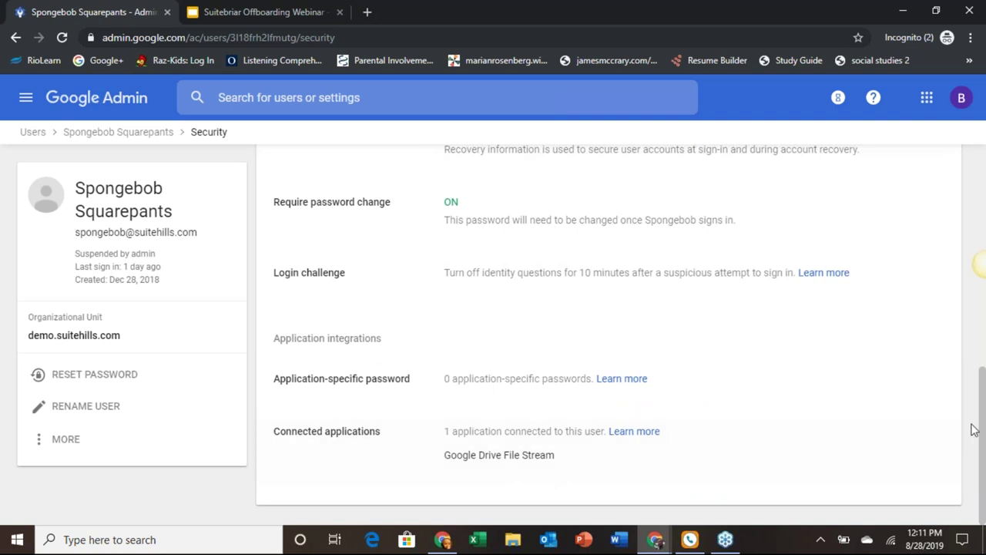
# Step: Remove Google Drive File Stream from the user's connected applications, leaving 0 connected
pyautogui.click(939, 431)
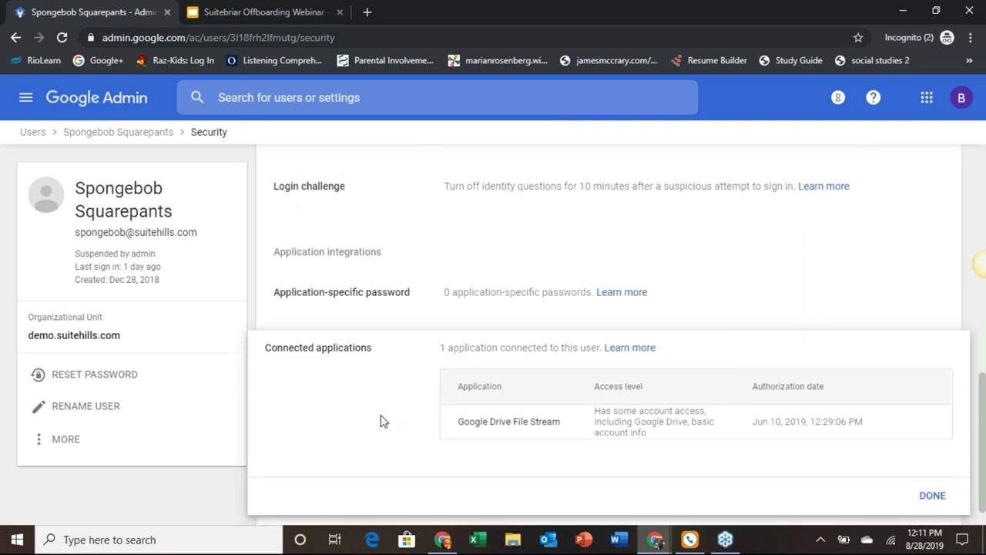
pyautogui.moveTo(473, 426)
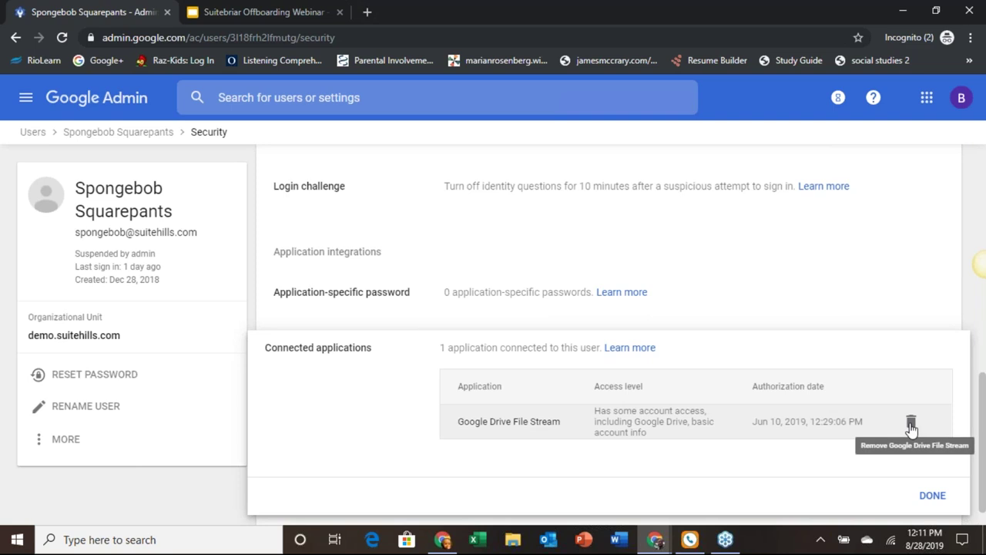
pyautogui.click(910, 423)
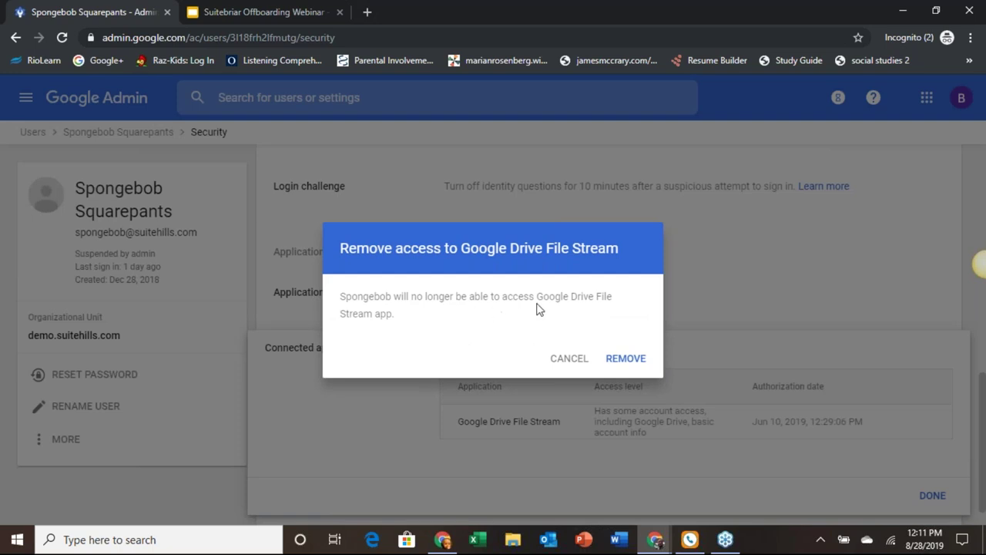
pyautogui.click(618, 356)
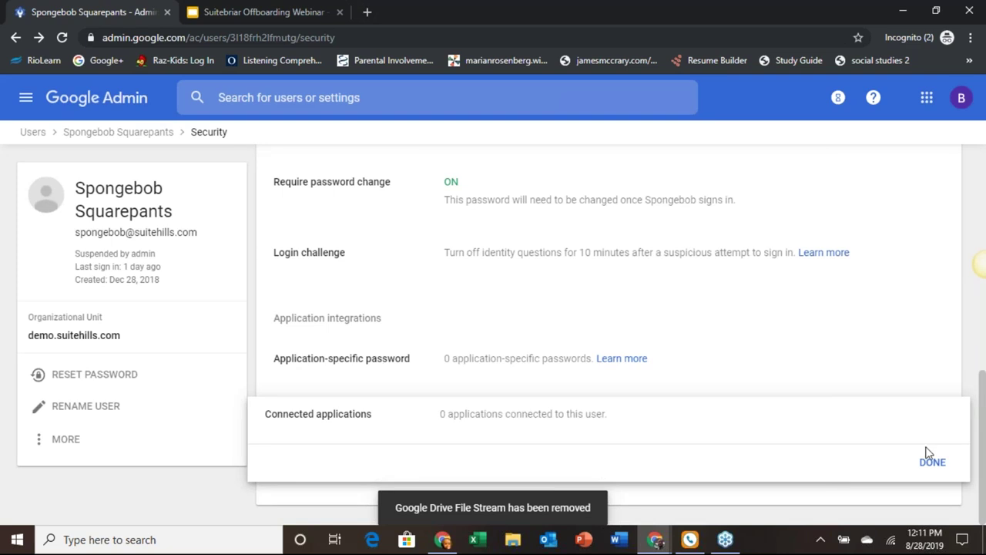
pyautogui.click(937, 468)
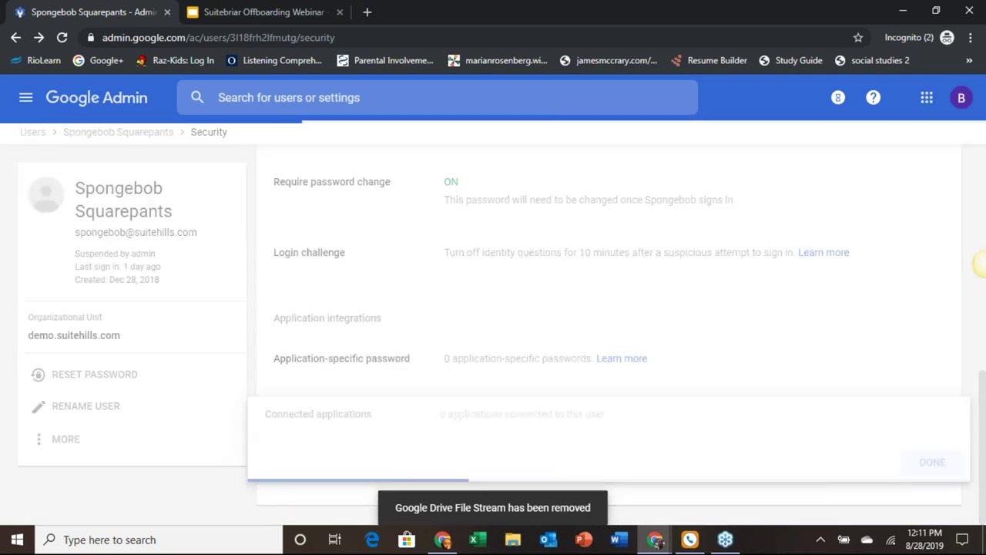
pyautogui.scroll(-3, 387, 318)
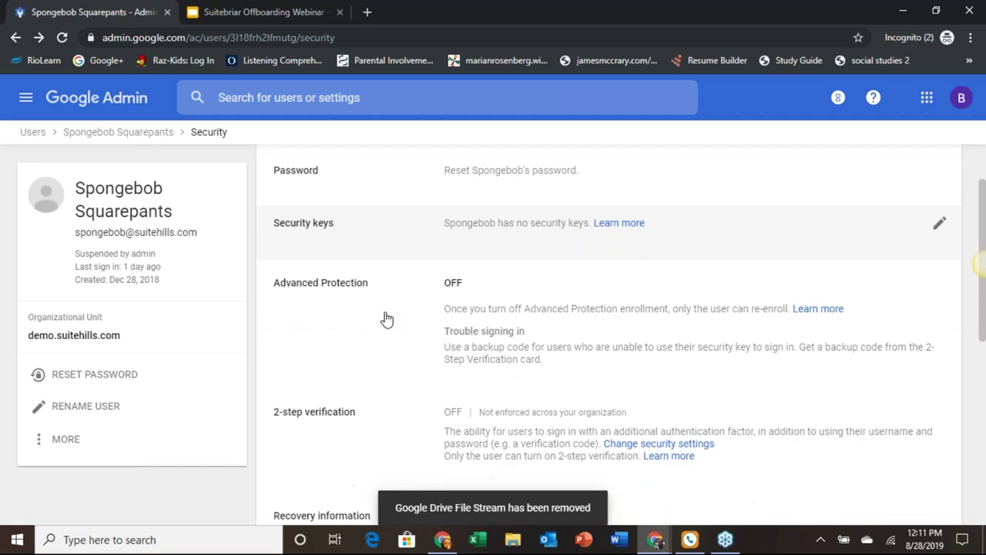
pyautogui.scroll(-1, 614, 253)
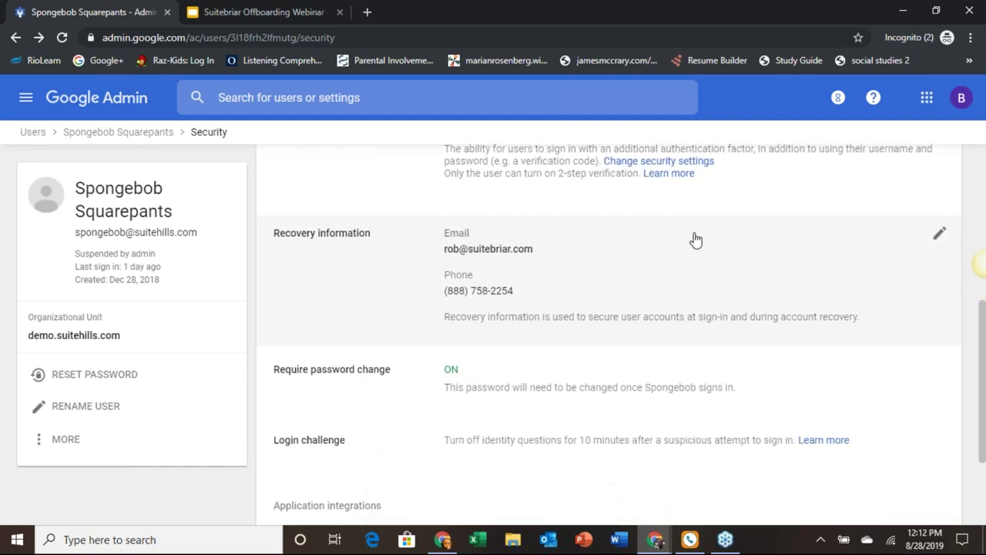
# Step: Empty the recovery email and recovery phone fields and save the recovery information
pyautogui.click(696, 240)
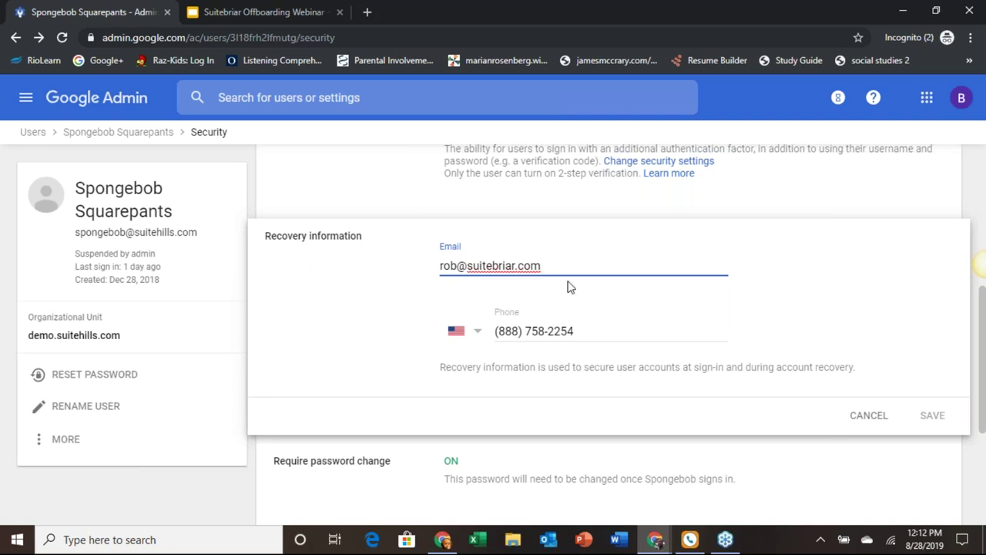
pyautogui.press('BackSpace')
pyautogui.press('BackSpace')
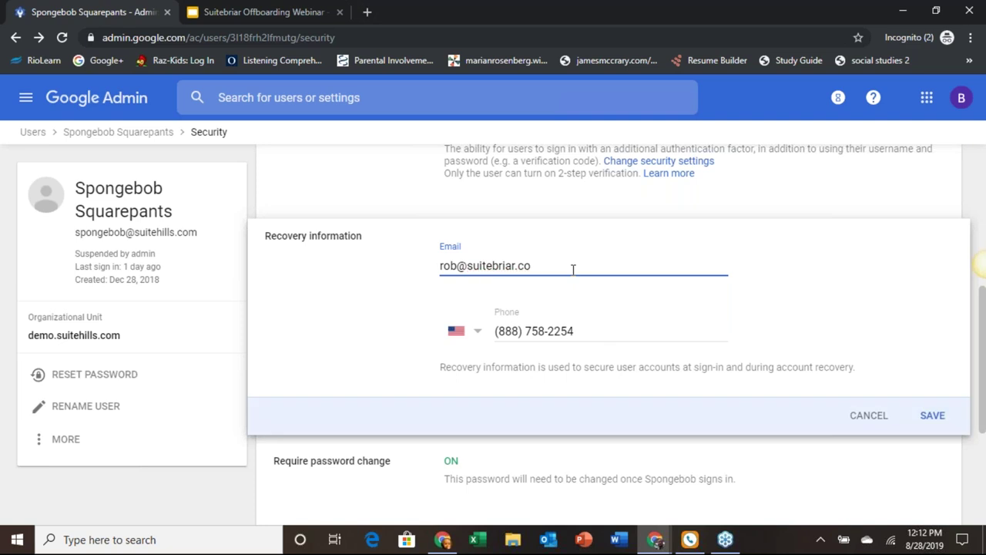
pyautogui.press('BackSpace')
pyautogui.press('BackSpace')
pyautogui.press('BackSpace')
pyautogui.press('BackSpace')
pyautogui.press('BackSpace')
pyautogui.press('BackSpace')
pyautogui.press('BackSpace')
pyautogui.press('BackSpace')
pyautogui.press('BackSpace')
pyautogui.press('BackSpace')
pyautogui.press('BackSpace')
pyautogui.press('BackSpace')
pyautogui.press('BackSpace')
pyautogui.press('BackSpace')
pyautogui.press('BackSpace')
pyautogui.press('BackSpace')
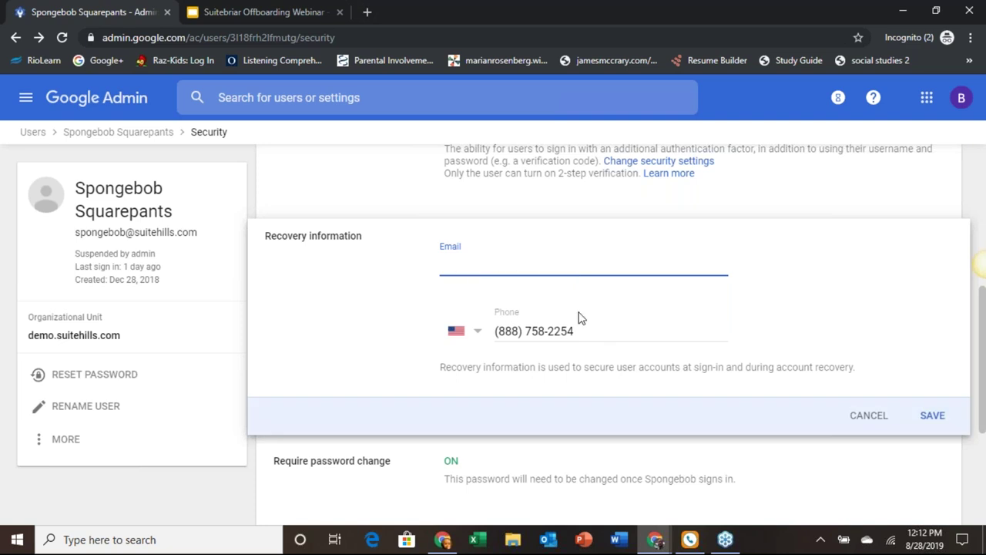
pyautogui.click(581, 331)
pyautogui.hotkey('ctrl', 'a')
pyautogui.press('BackSpace')
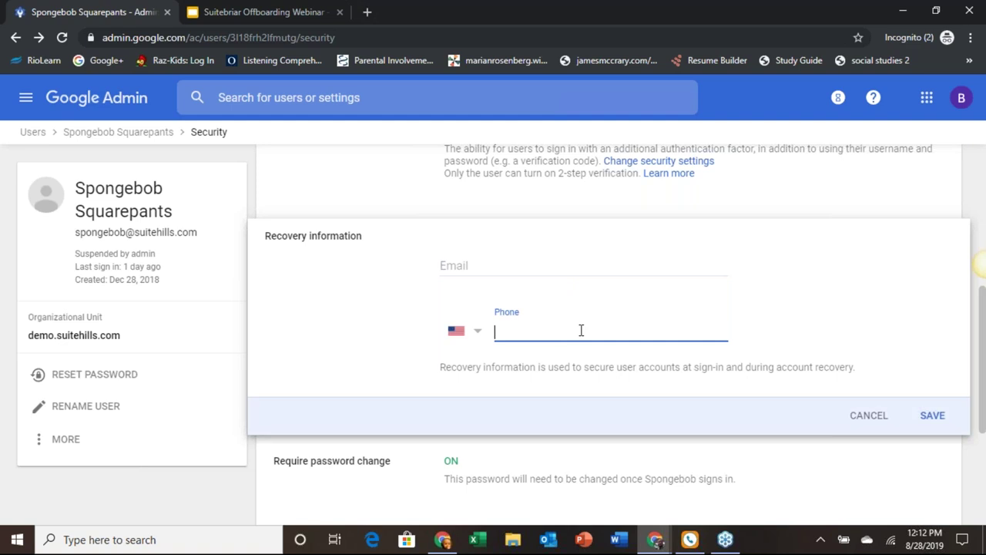
pyautogui.click(932, 420)
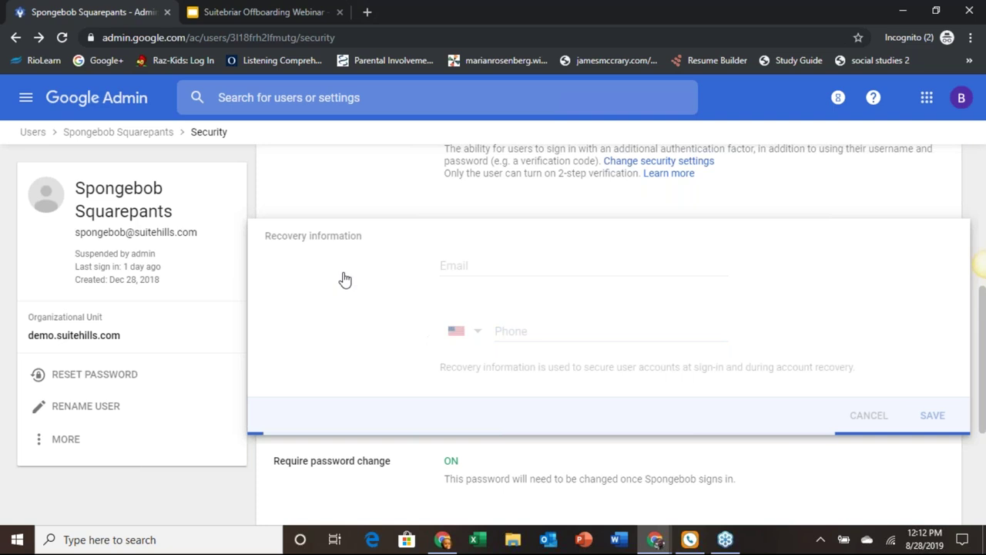
pyautogui.scroll(-2, 308, 266)
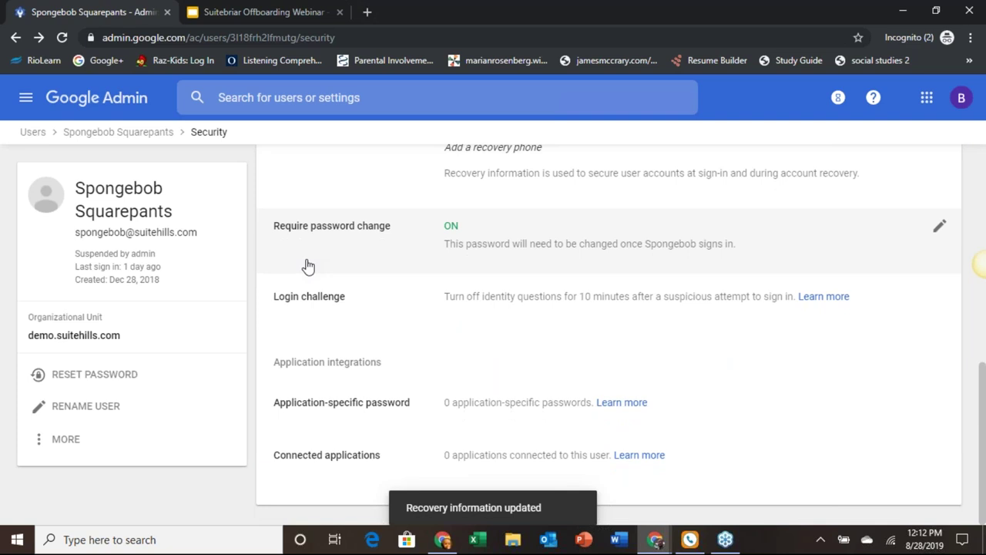
pyautogui.scroll(2, 308, 266)
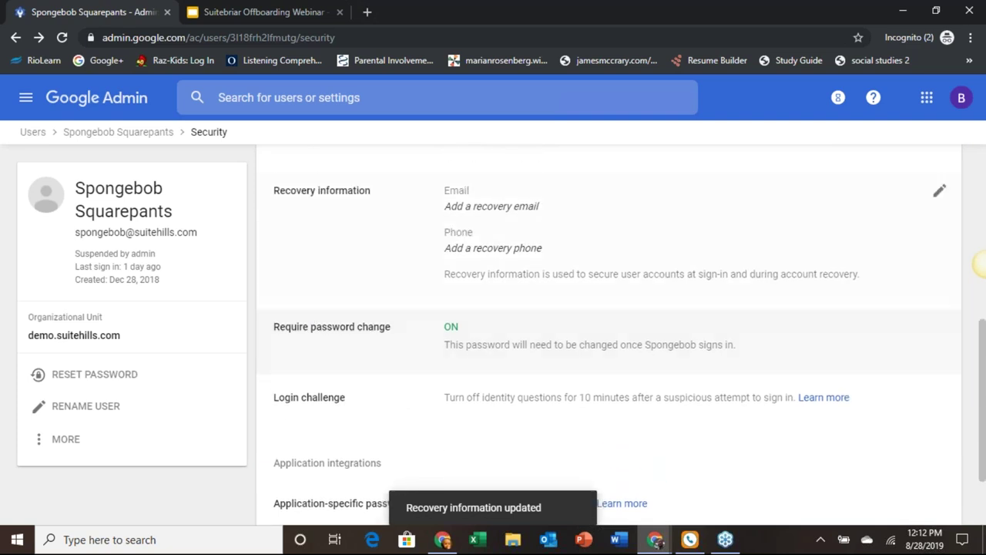
# Step: Review the password-change and recovery settings, then collapse the Security section back to the user overview
pyautogui.scroll(3, 978, 263)
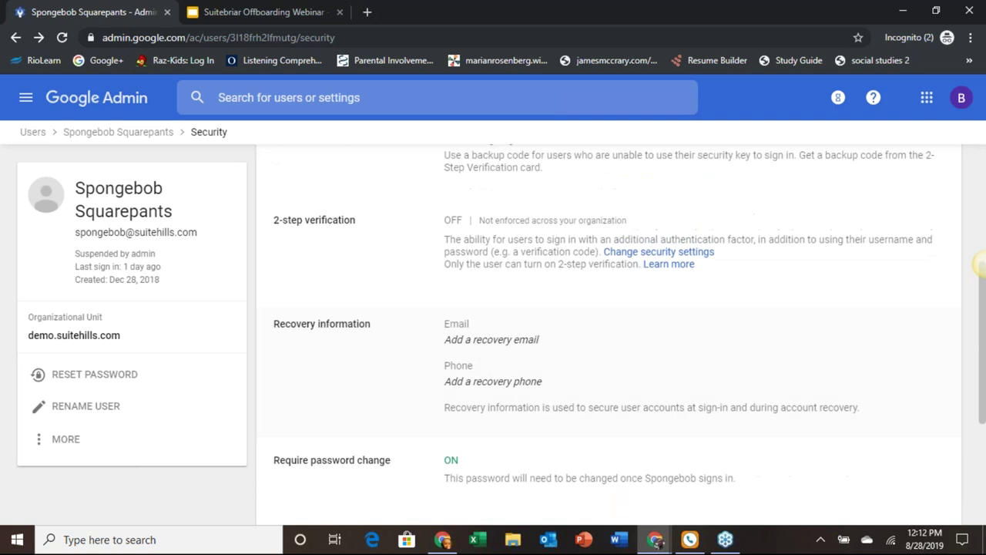
pyautogui.scroll(2, 323, 262)
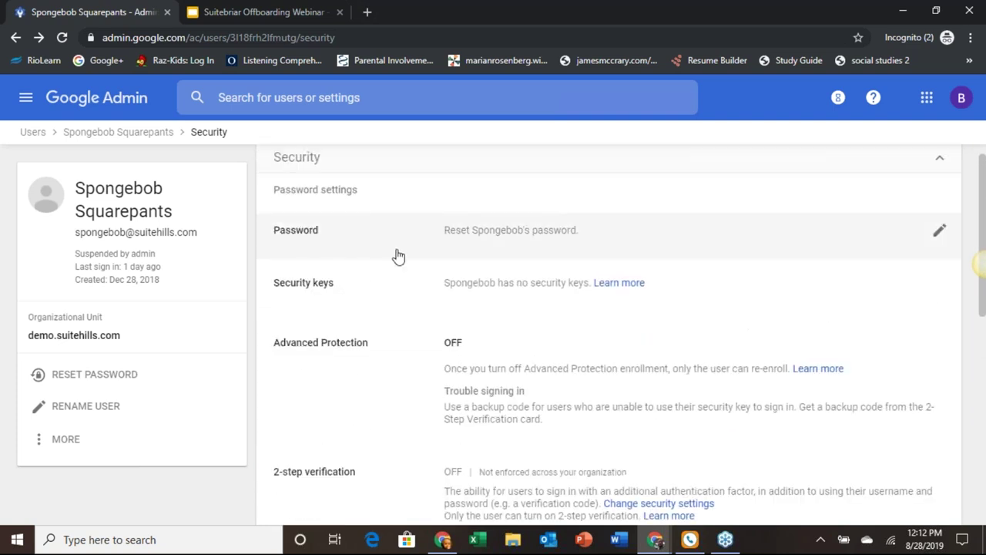
pyautogui.scroll(-3, 650, 305)
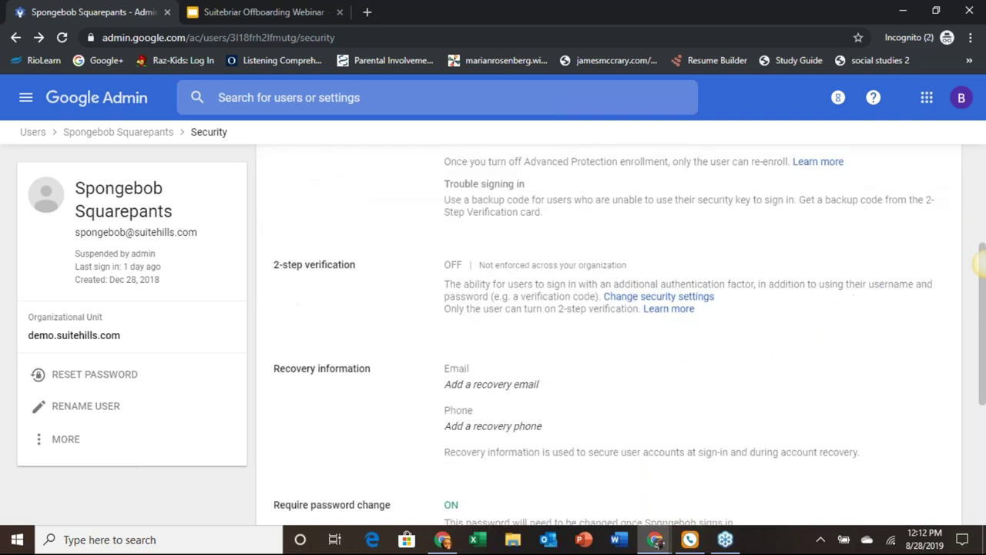
pyautogui.scroll(-2, 979, 263)
pyautogui.click(979, 263)
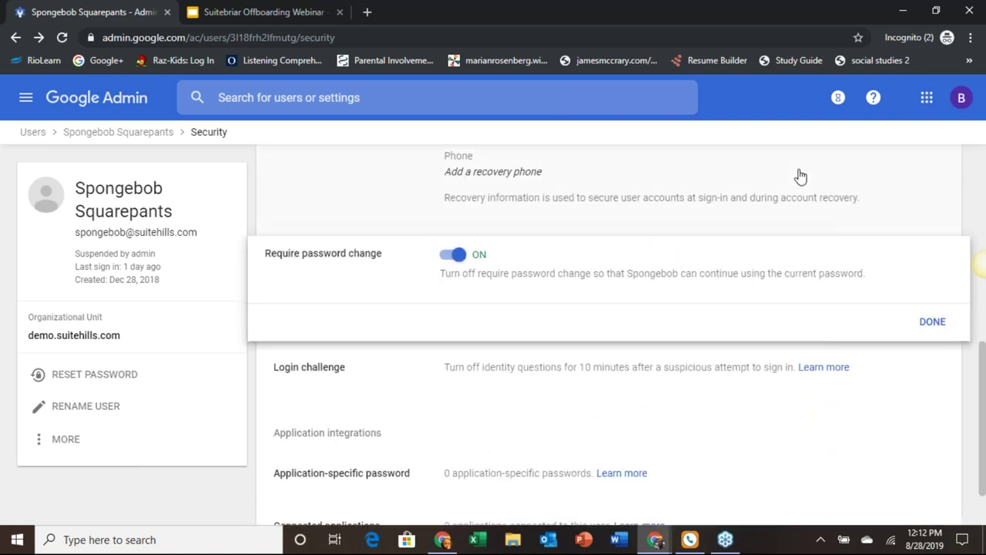
pyautogui.click(798, 171)
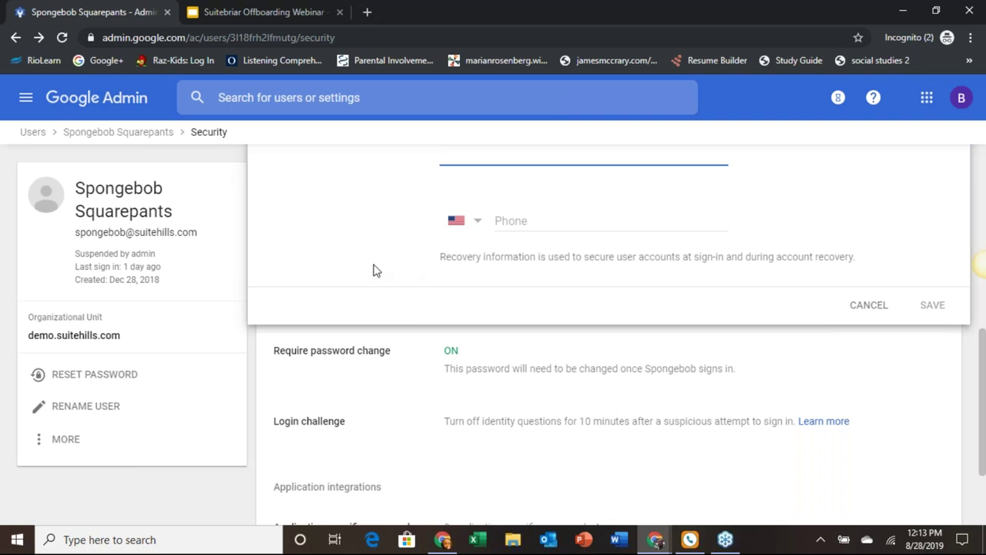
pyautogui.scroll(5, 357, 266)
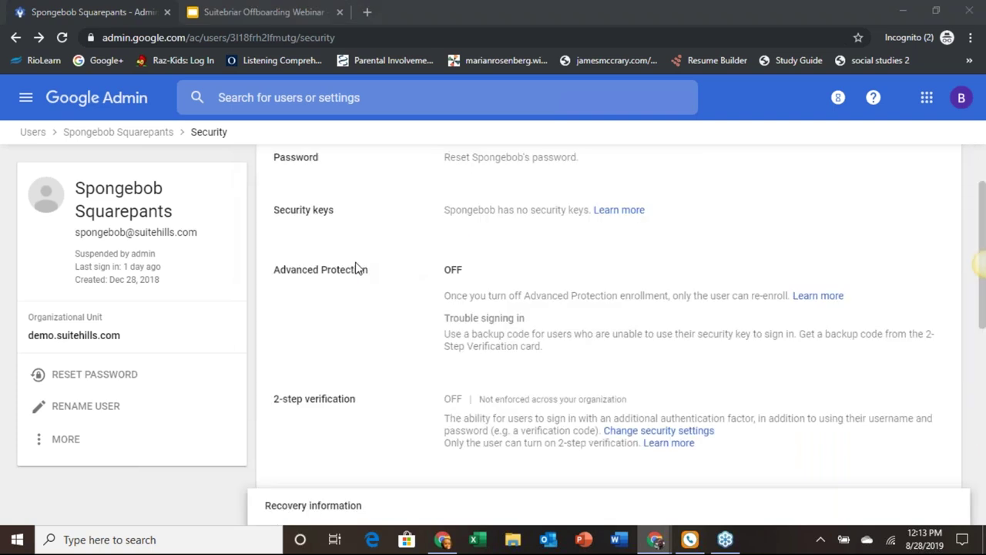
pyautogui.scroll(1, 357, 267)
pyautogui.press('super')
pyautogui.click(898, 181)
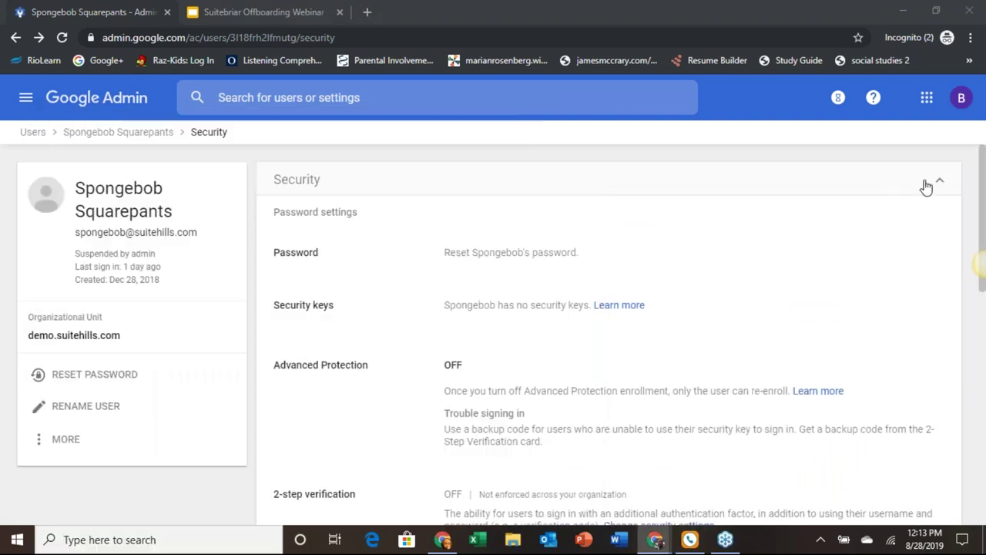
pyautogui.click(925, 185)
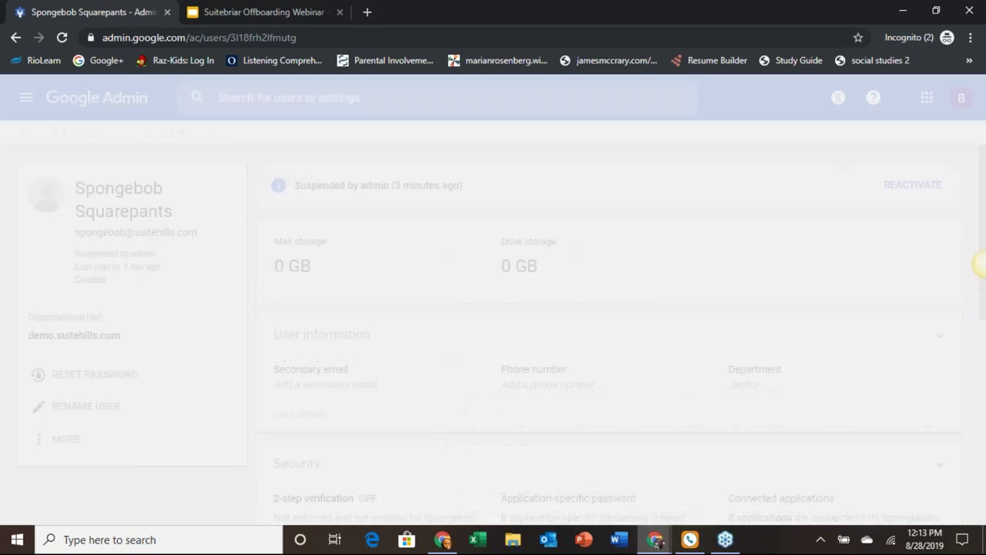
pyautogui.scroll(-2, 301, 253)
pyautogui.scroll(-1, 621, 334)
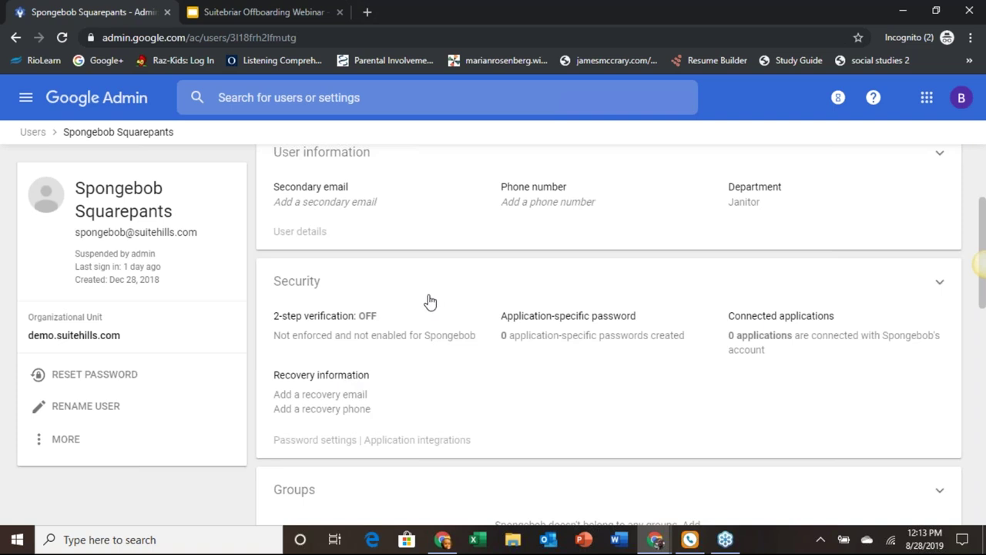
pyautogui.scroll(-4, 355, 309)
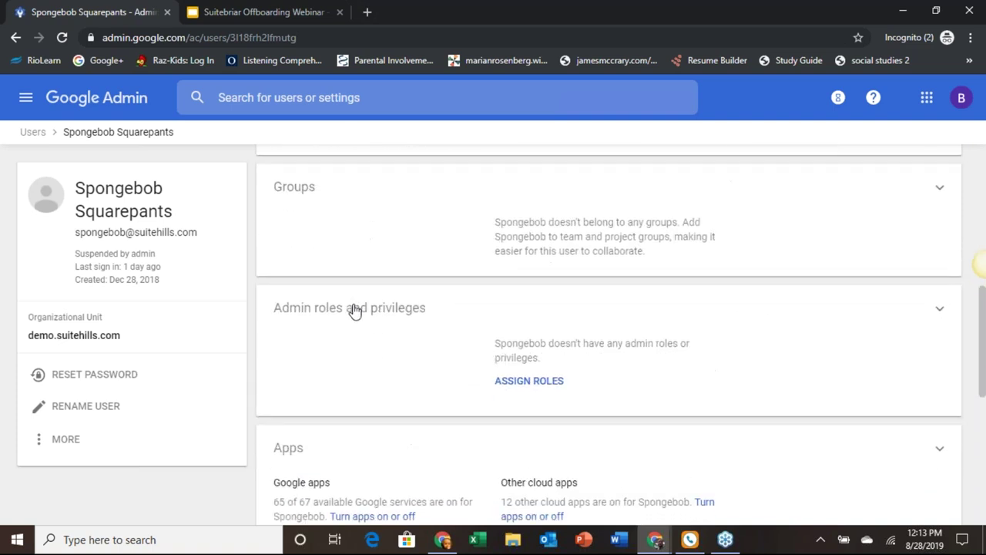
pyautogui.scroll(-1, 353, 311)
pyautogui.scroll(-1, 352, 311)
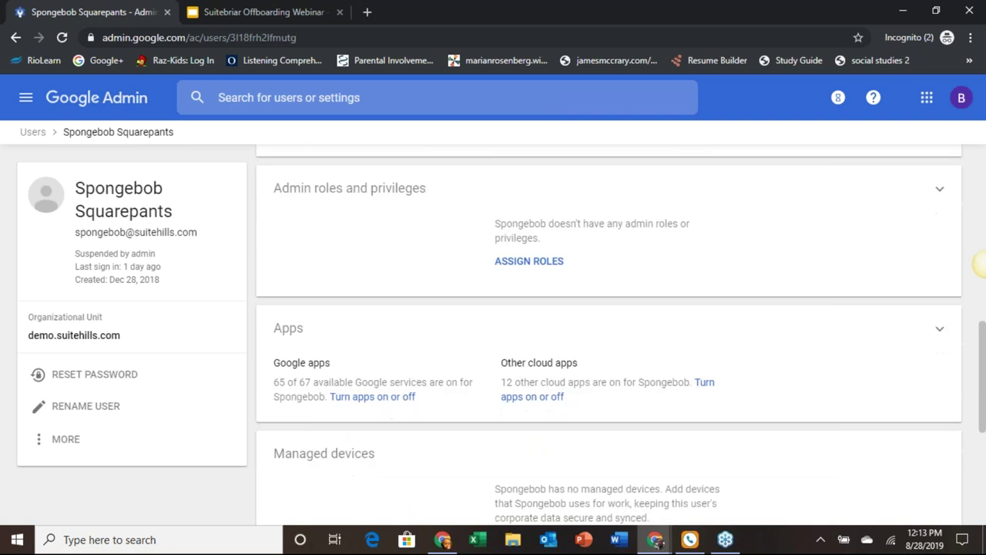
pyautogui.scroll(-1, 352, 308)
pyautogui.scroll(-1, 352, 308)
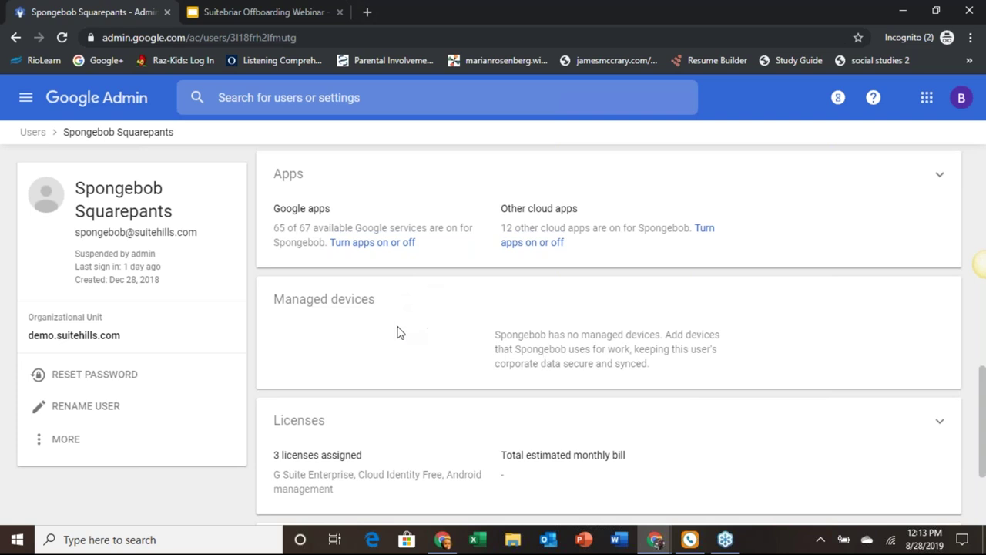
pyautogui.scroll(-2, 396, 333)
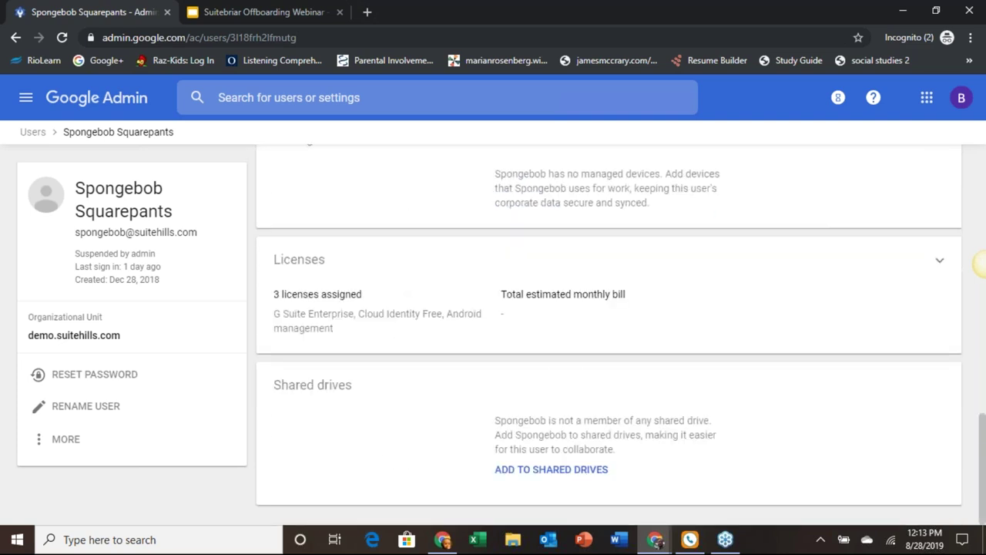
pyautogui.scroll(5, 978, 263)
pyautogui.scroll(1, 978, 263)
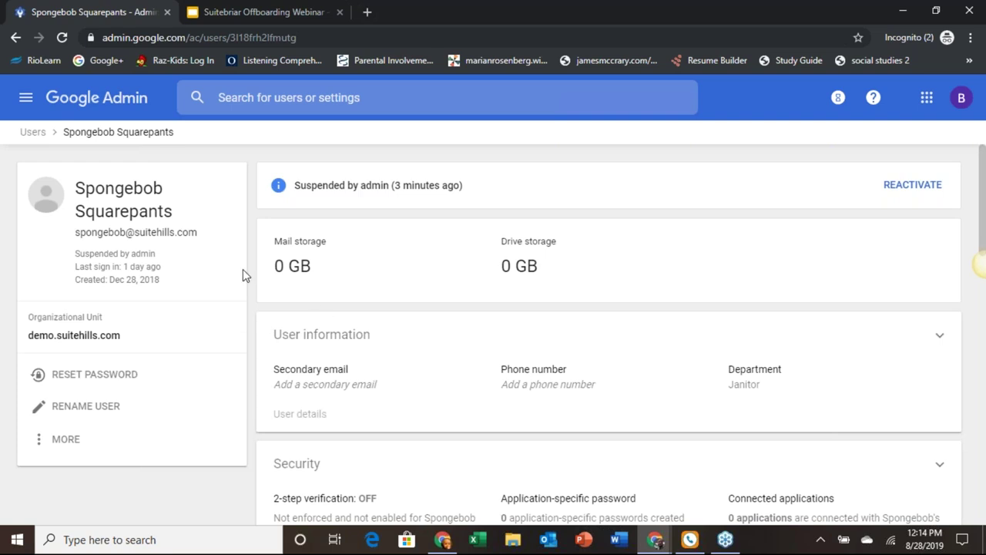
pyautogui.click(71, 413)
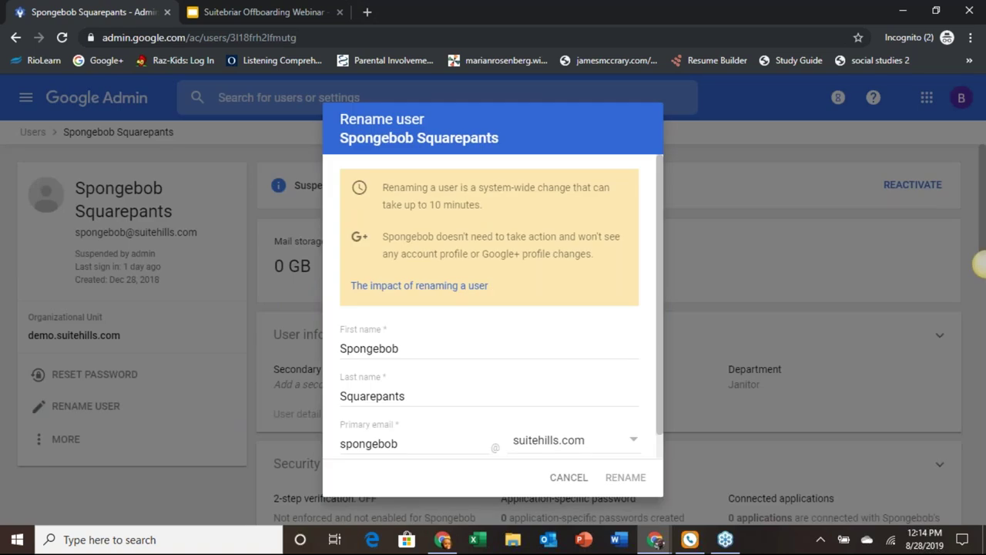
# Step: Rename the user's primary email address by adding 'former' and confirm the update
pyautogui.click(434, 439)
pyautogui.write('1')
pyautogui.press('BackSpace')
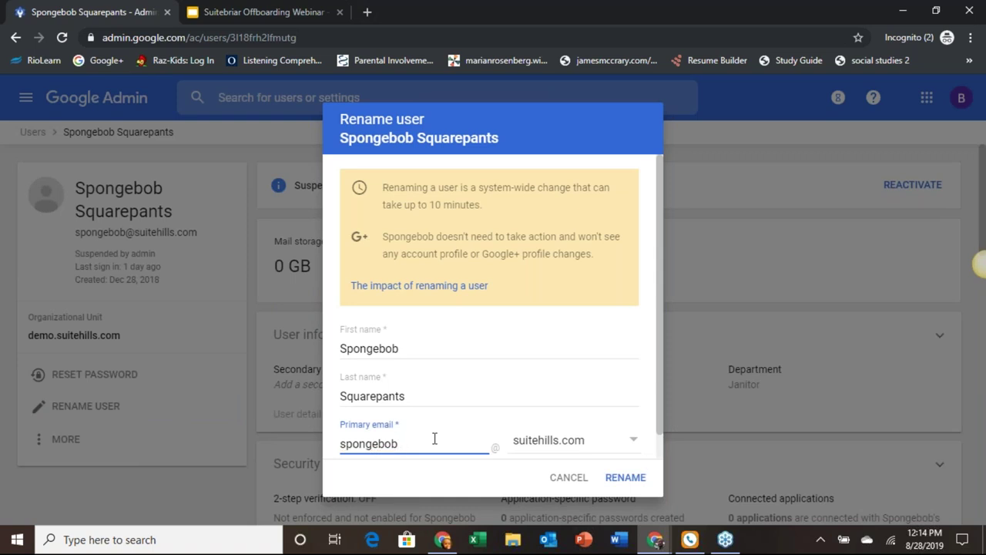
pyautogui.write('former')
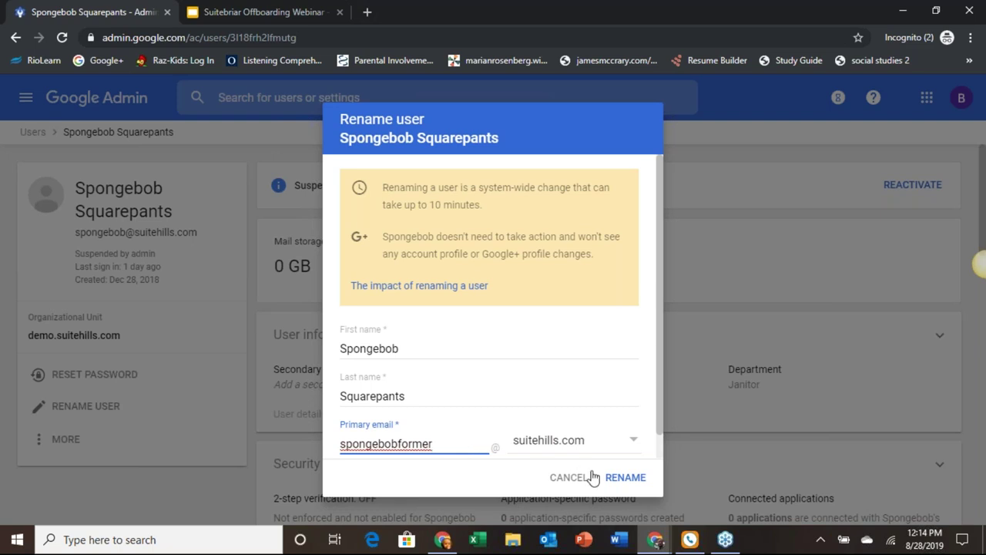
pyautogui.click(617, 477)
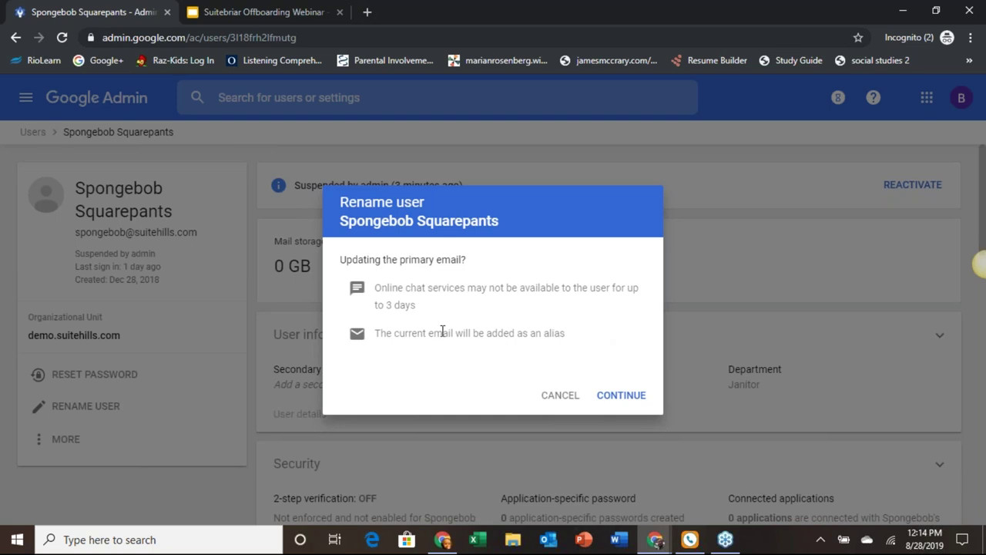
pyautogui.click(615, 396)
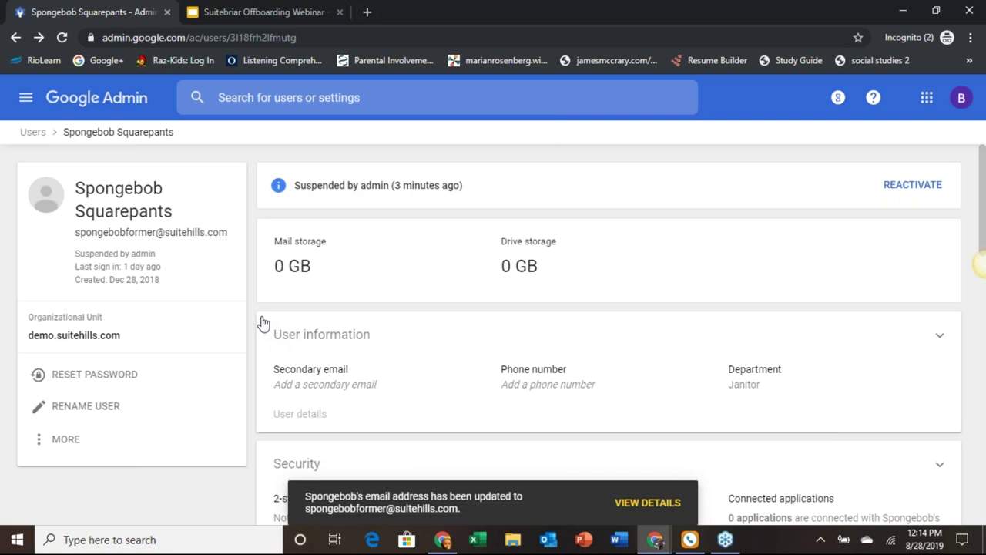
pyautogui.scroll(-1, 262, 322)
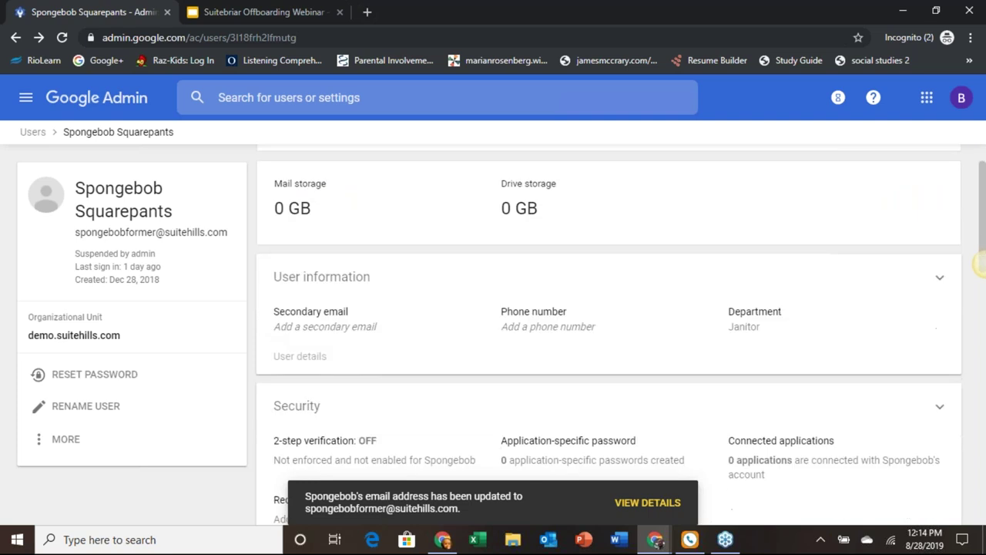
# Step: Delete the old address from the user's email aliases, save, and return to the Users list
pyautogui.click(344, 270)
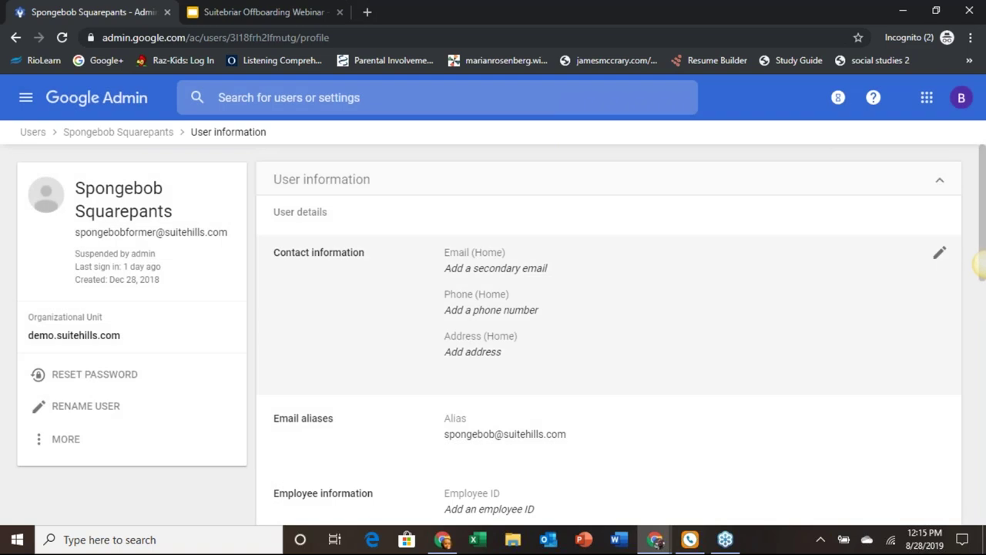
pyautogui.scroll(-1, 980, 263)
pyautogui.scroll(-2, 980, 264)
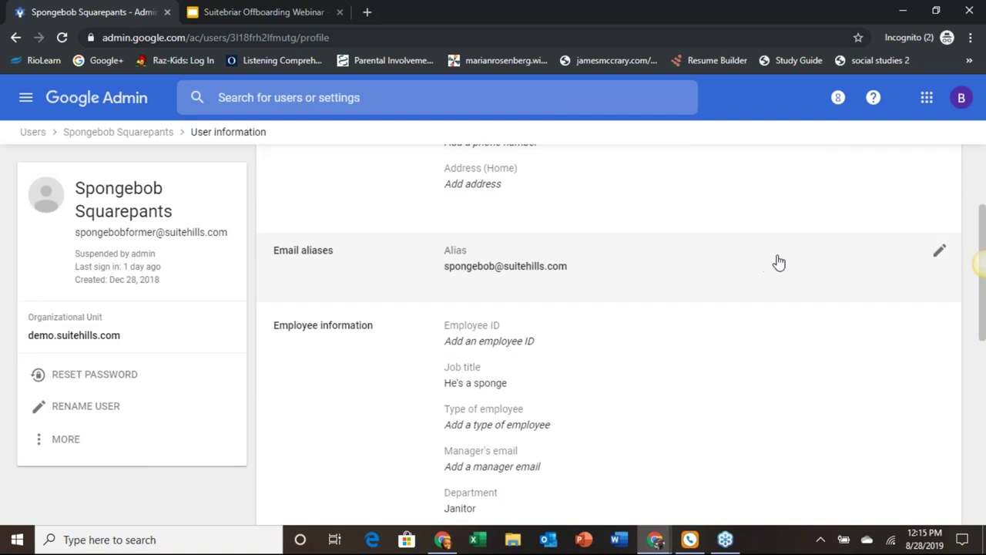
pyautogui.click(939, 254)
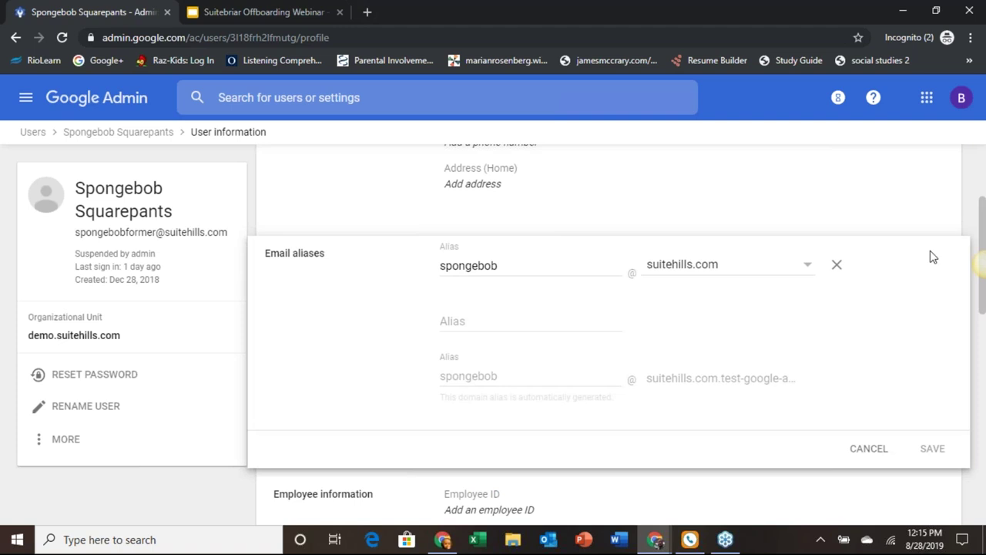
pyautogui.click(838, 265)
pyautogui.click(930, 394)
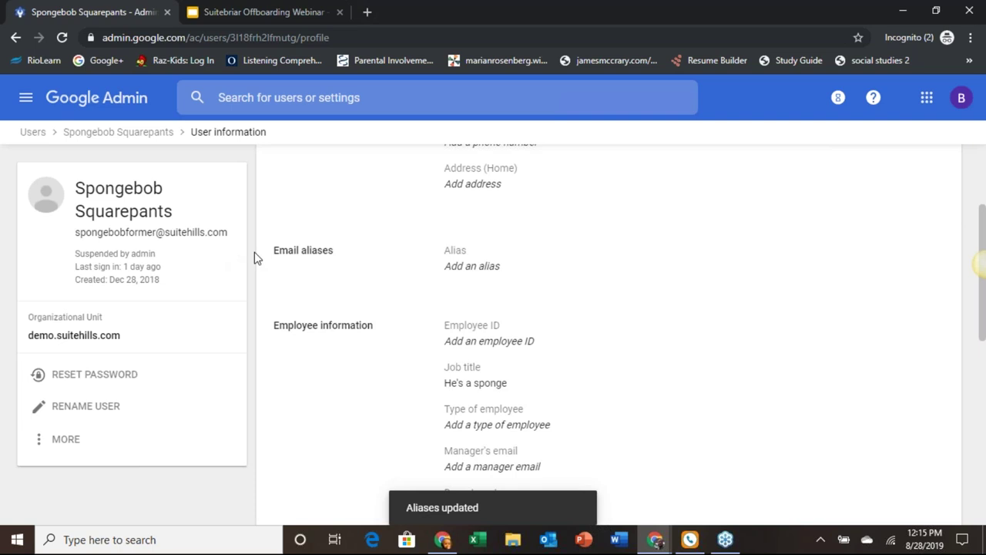
pyautogui.scroll(3, 256, 259)
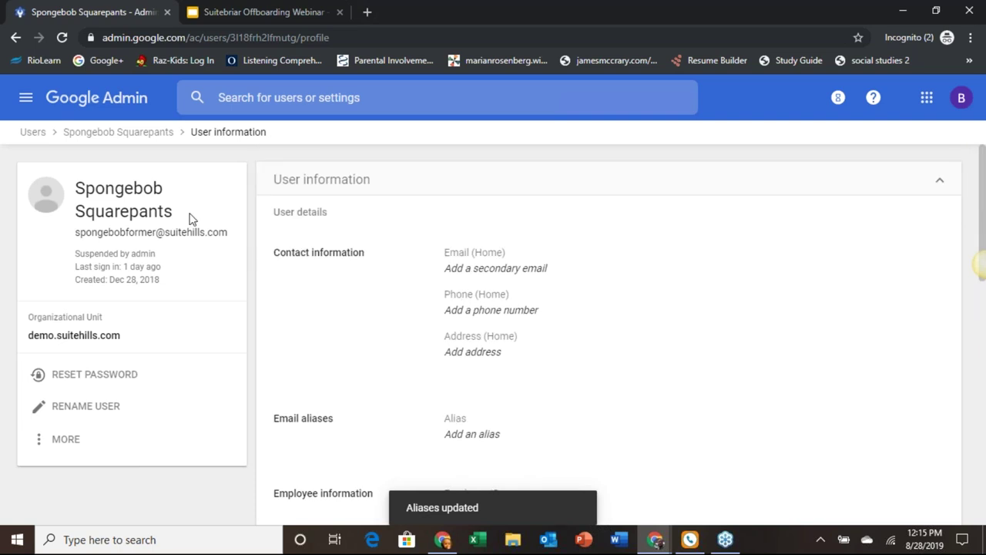
pyautogui.click(29, 137)
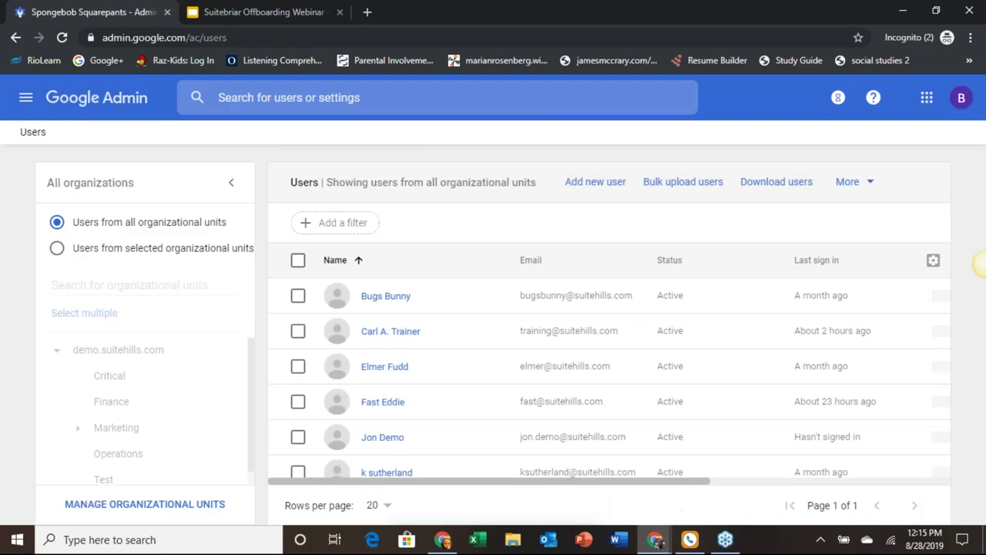
# Step: Open the other active admin's user information and start editing its email aliases
pyautogui.click(409, 333)
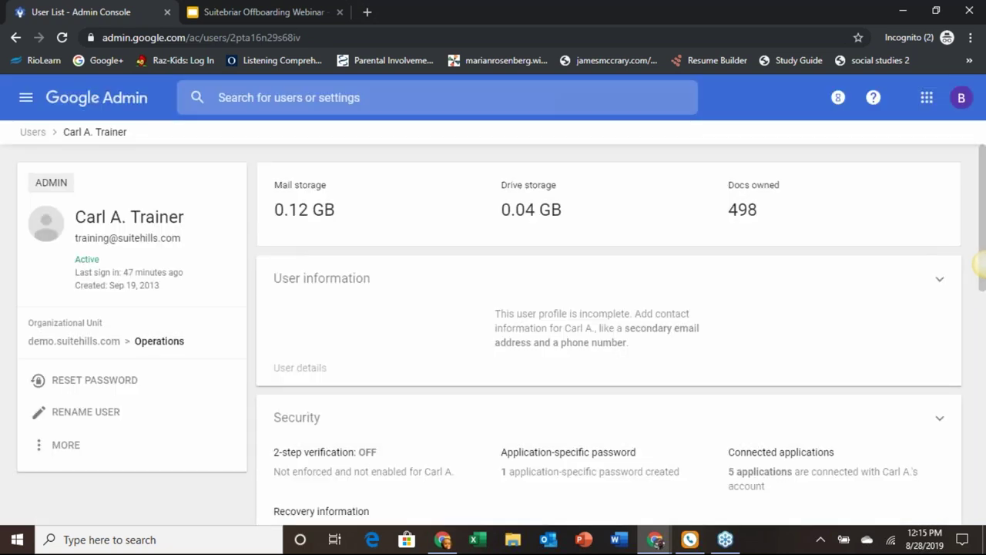
pyautogui.click(377, 288)
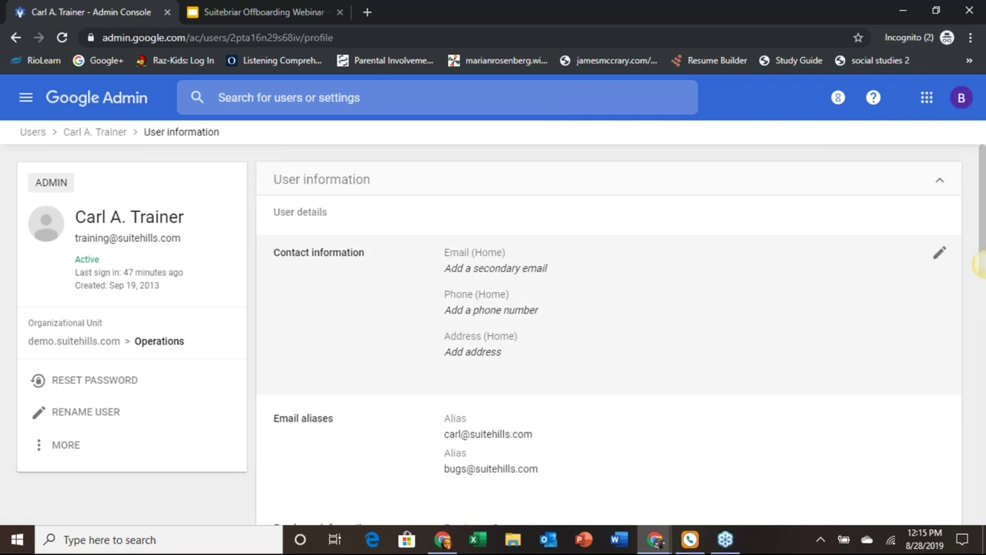
pyautogui.scroll(-1, 669, 347)
pyautogui.moveTo(934, 372)
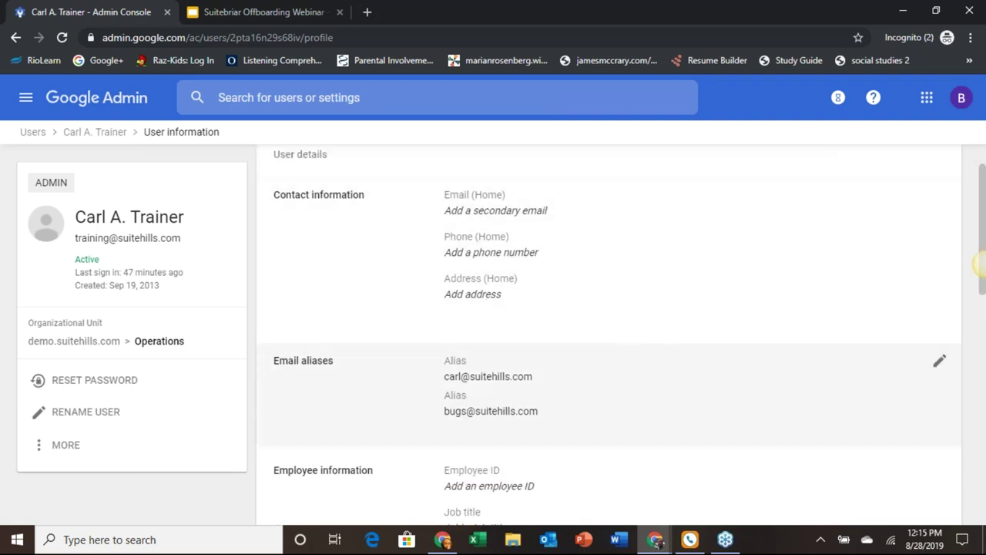
pyautogui.click(935, 372)
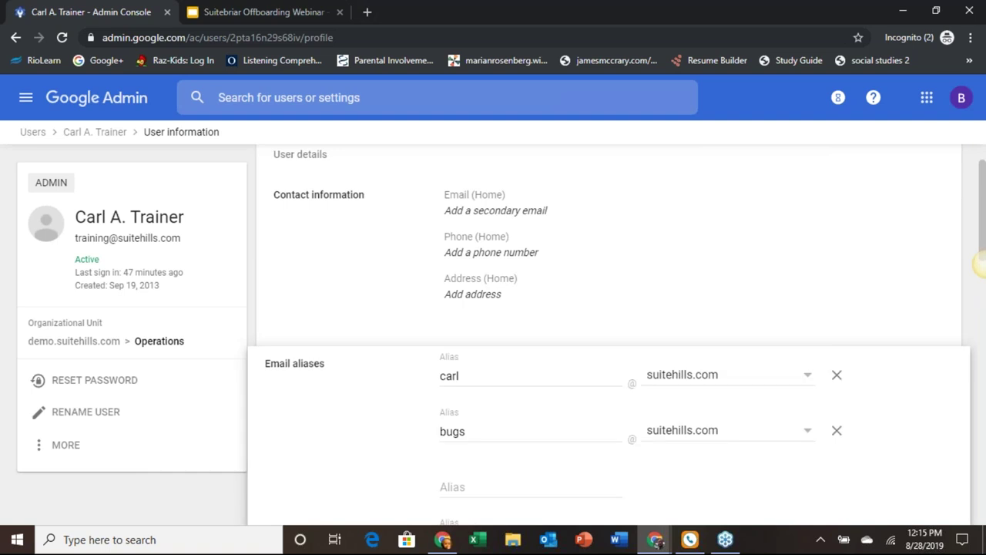
# Step: Add the departing user's freed old address on suitehills.com as a third alias and save
pyautogui.scroll(-2, 892, 391)
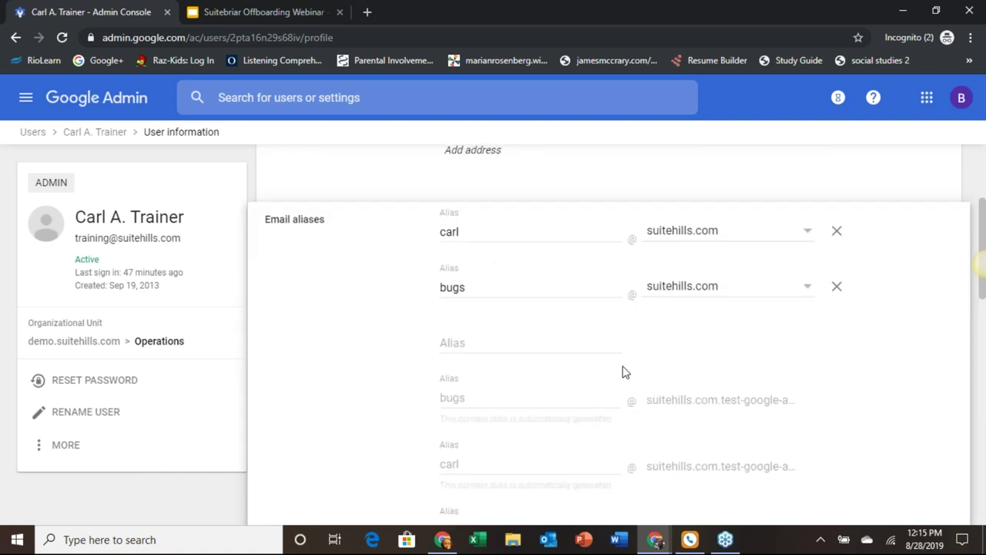
pyautogui.click(557, 342)
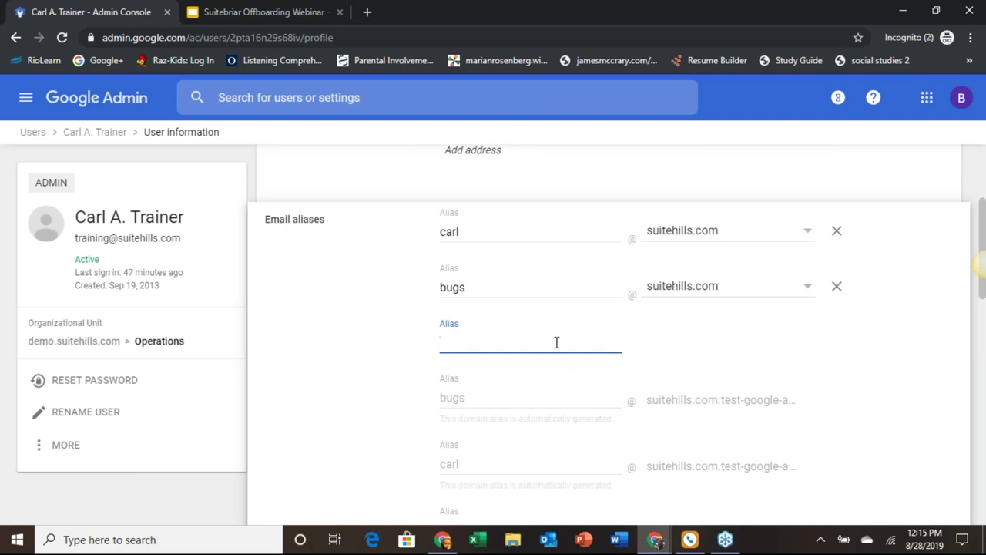
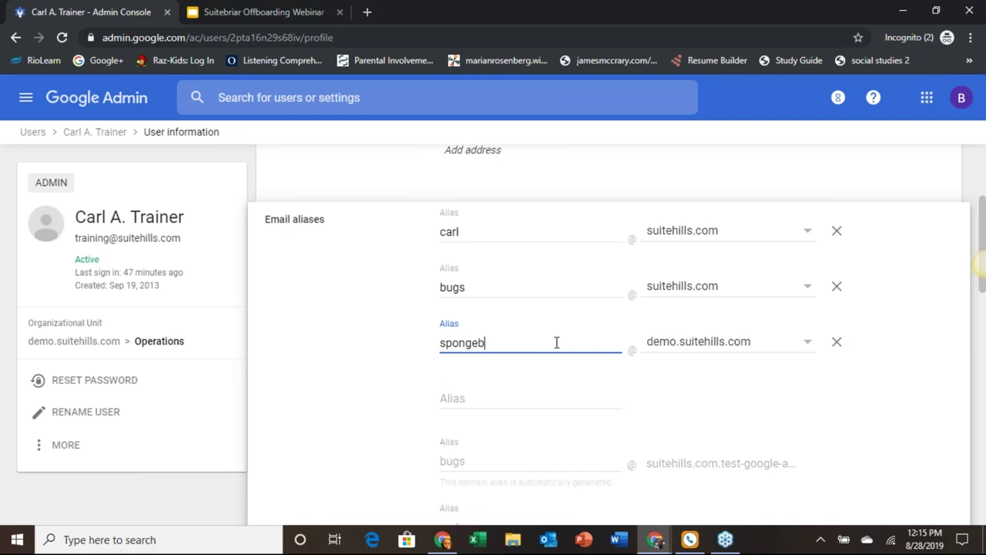
pyautogui.click(808, 345)
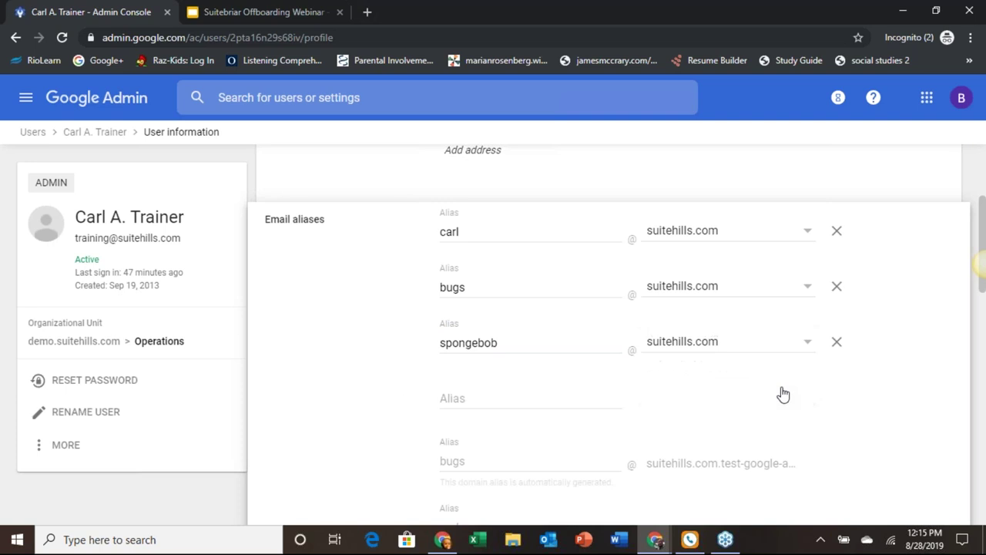
pyautogui.scroll(-2, 400, 385)
pyautogui.scroll(-2, 398, 385)
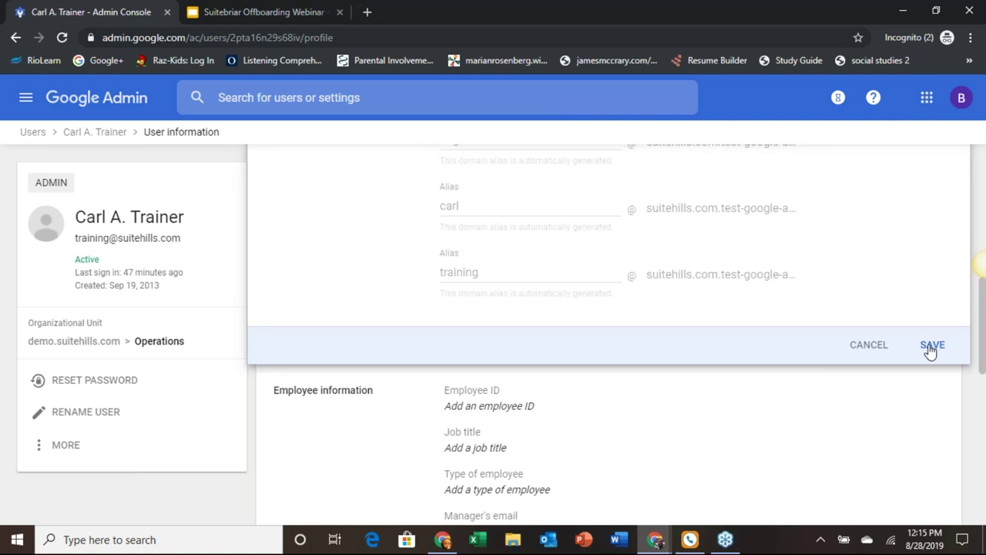
pyautogui.click(931, 346)
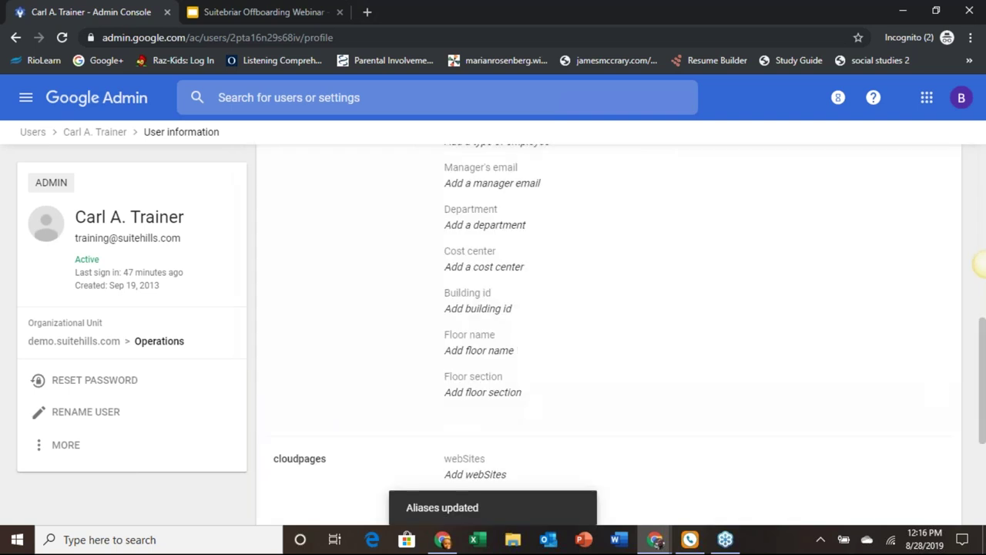
pyautogui.scroll(3, 980, 264)
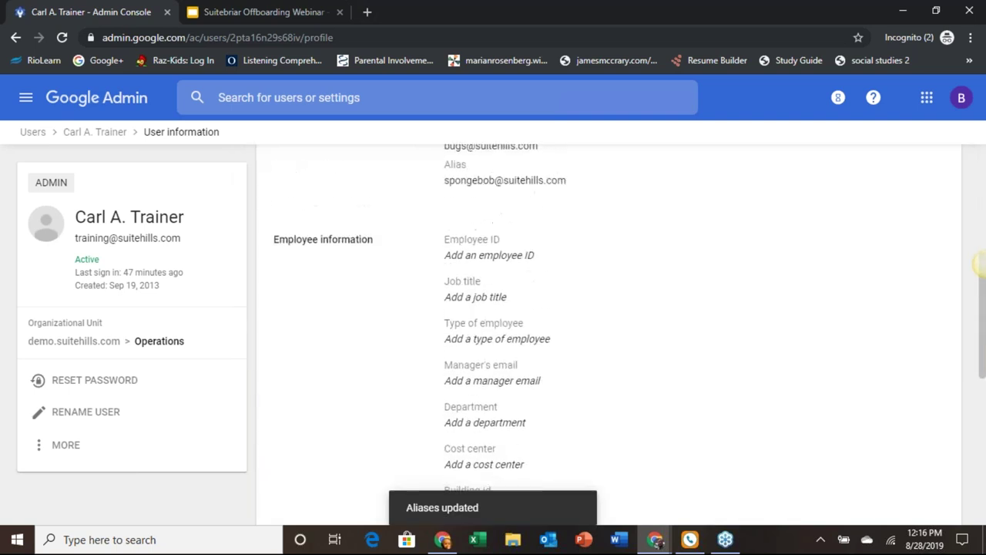
pyautogui.scroll(1, 978, 263)
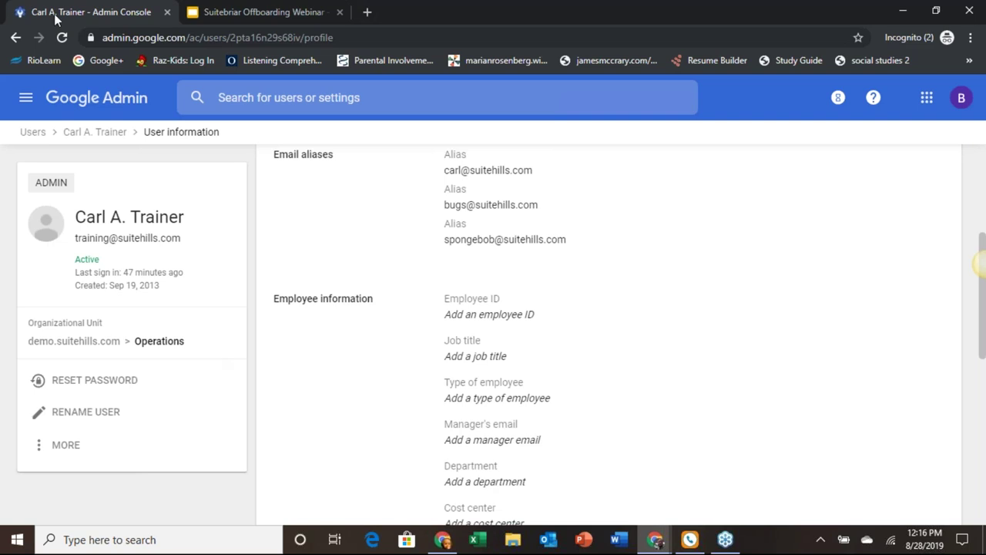
pyautogui.click(269, 9)
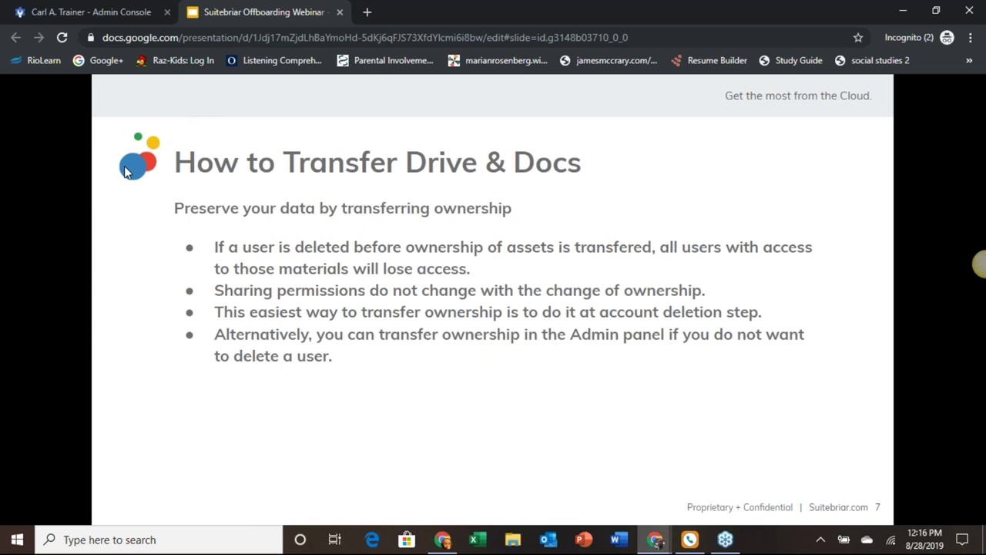
pyautogui.press('Left')
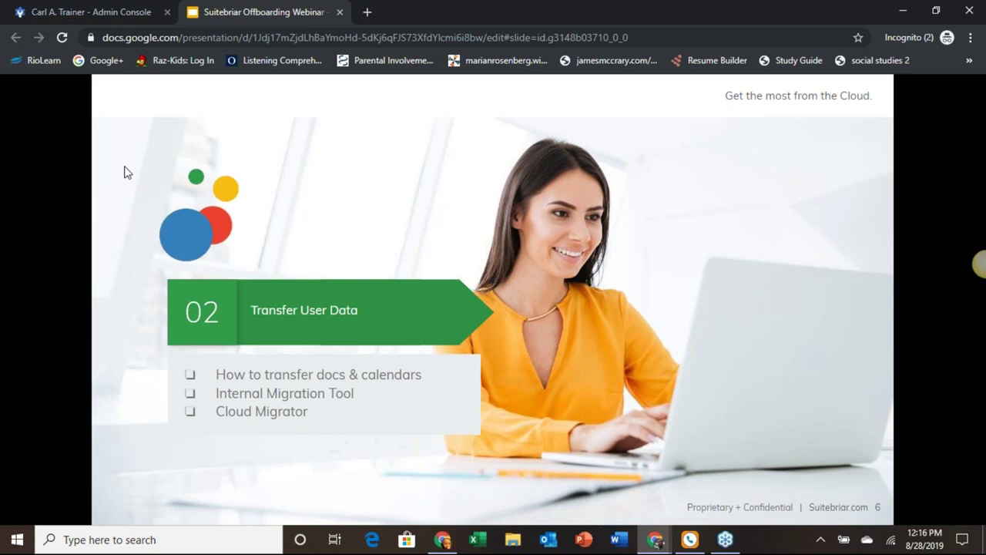
pyautogui.press('Right')
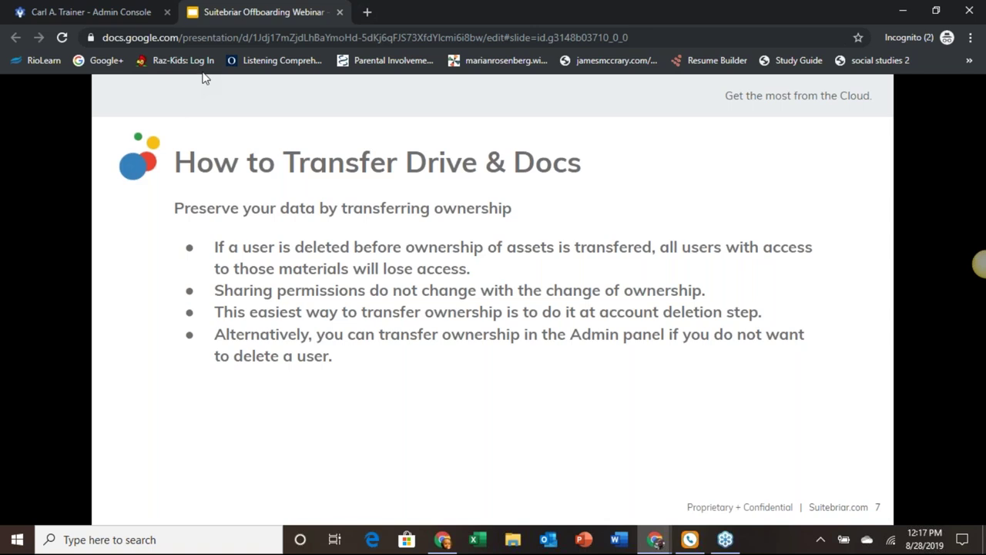
pyautogui.click(122, 15)
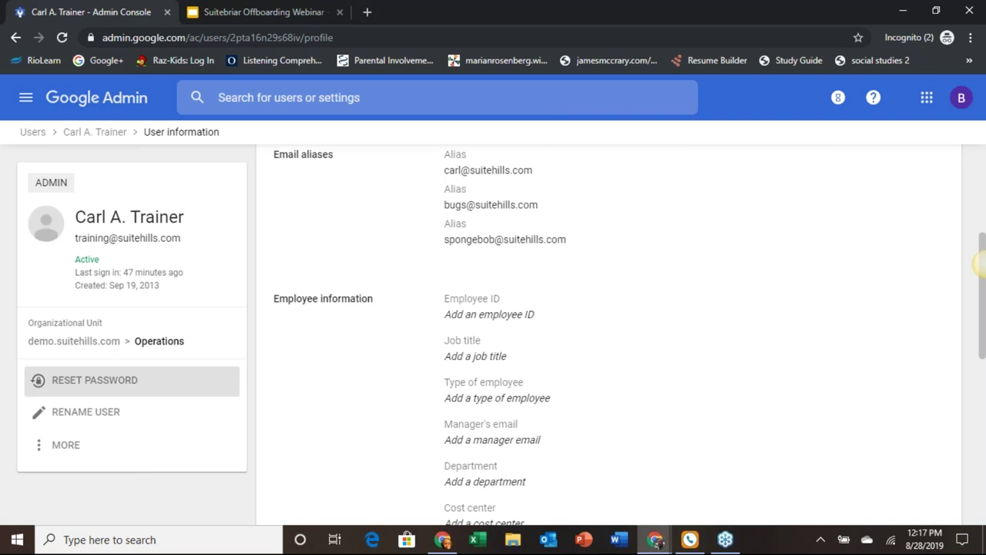
# Step: Return via the Users list to the suspended user's account page and show its extra actions
pyautogui.click(76, 445)
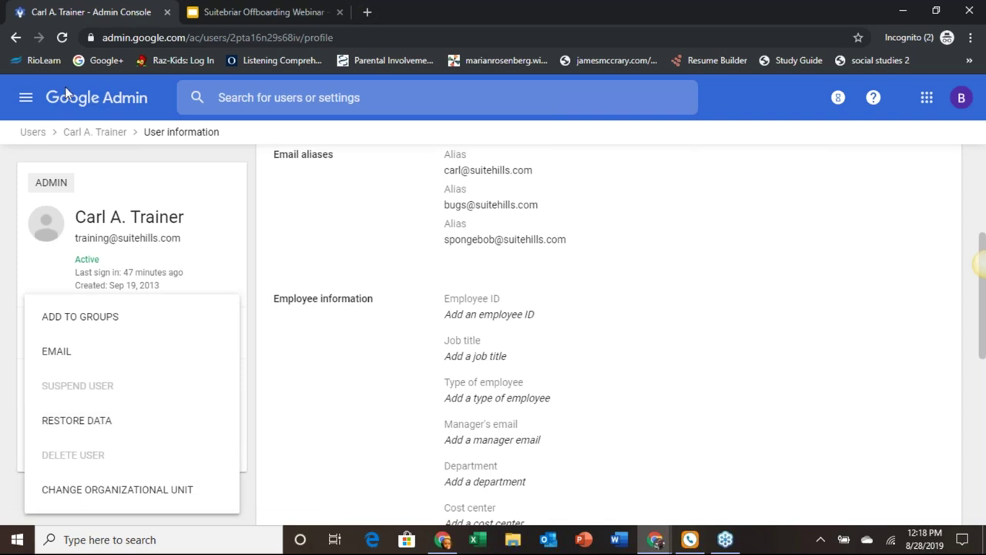
pyautogui.click(42, 136)
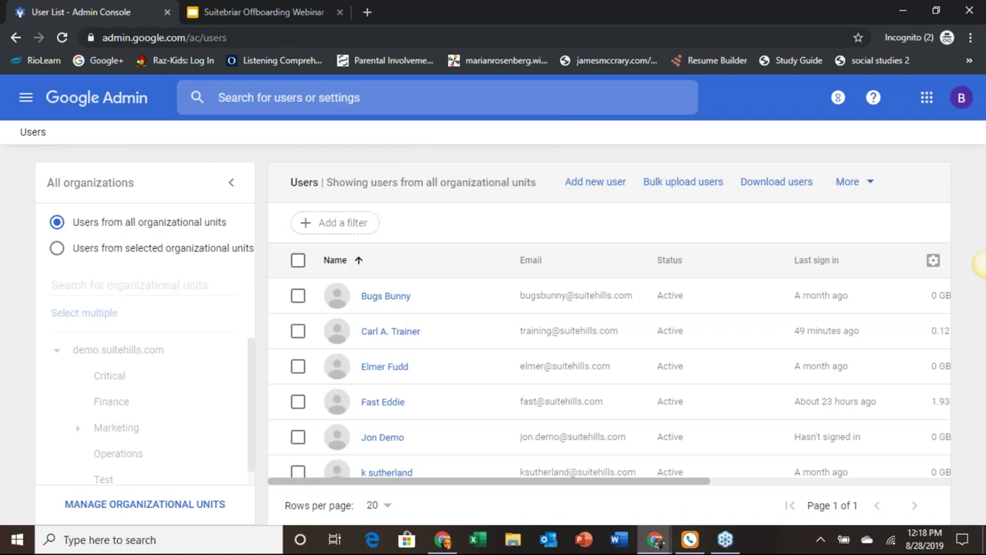
pyautogui.scroll(-3, 432, 293)
pyautogui.moveTo(396, 427)
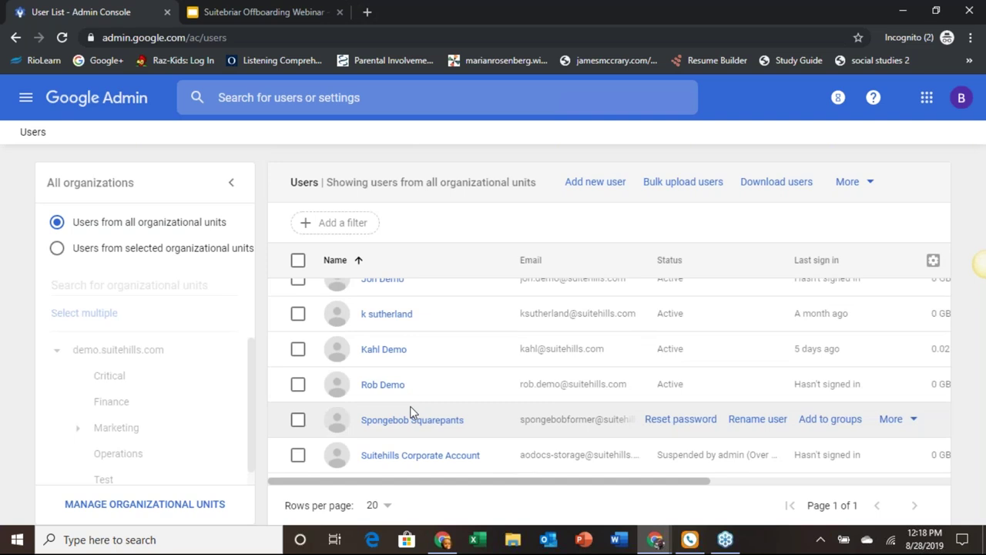
pyautogui.click(396, 422)
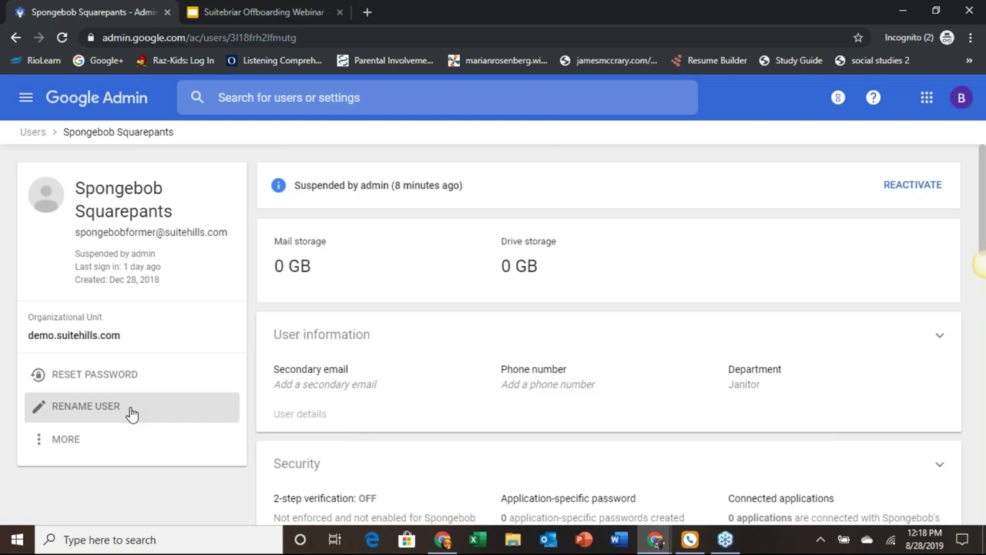
pyautogui.click(68, 441)
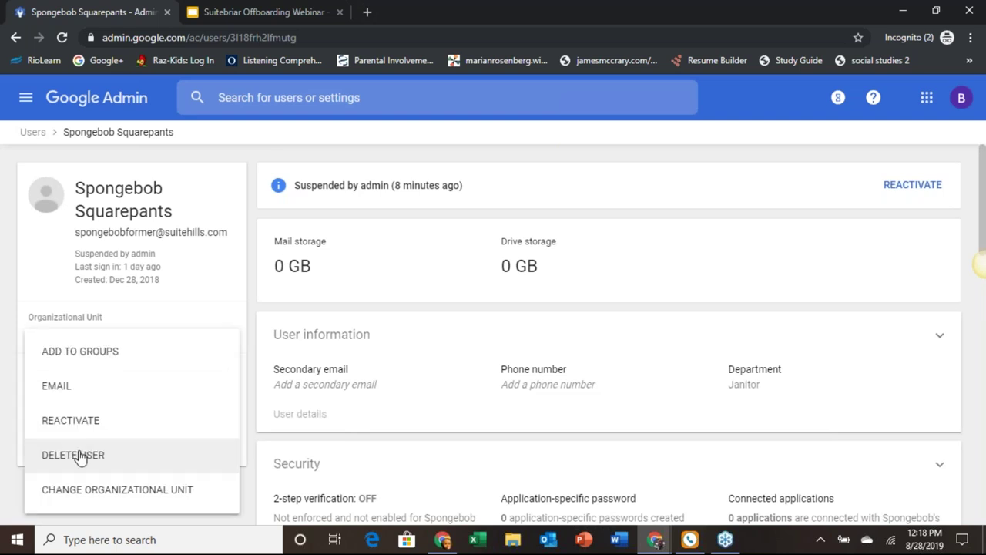
# Step: Start deleting the suspended user, transferring Drive And Docs and Calendar but excluding Google+ Pages
pyautogui.click(80, 457)
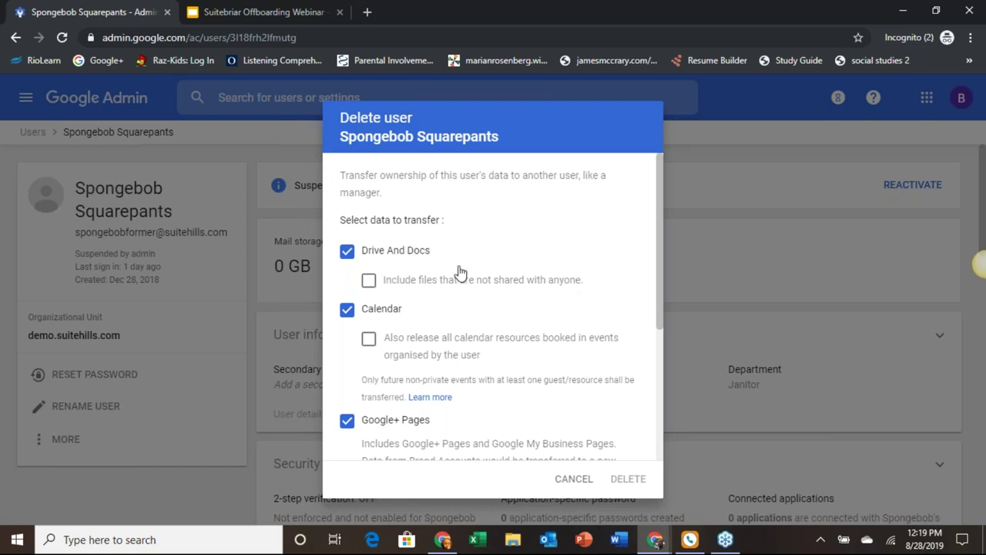
pyautogui.scroll(-2, 460, 269)
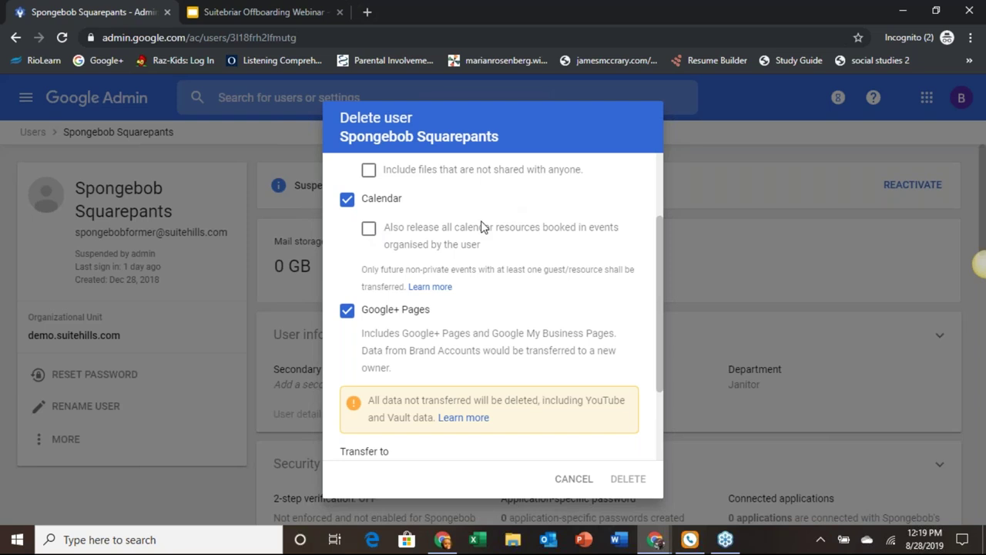
pyautogui.scroll(-1, 481, 225)
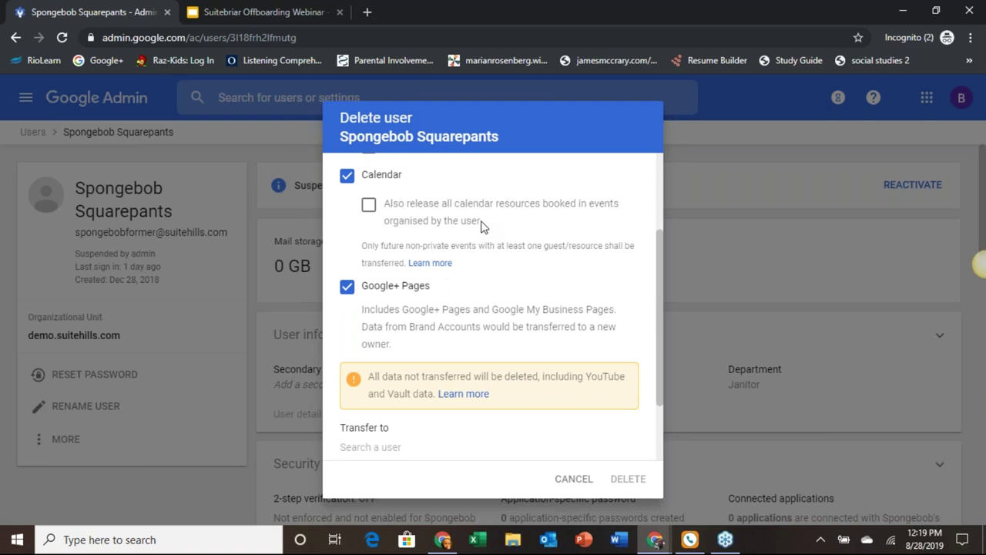
pyautogui.scroll(-1, 483, 227)
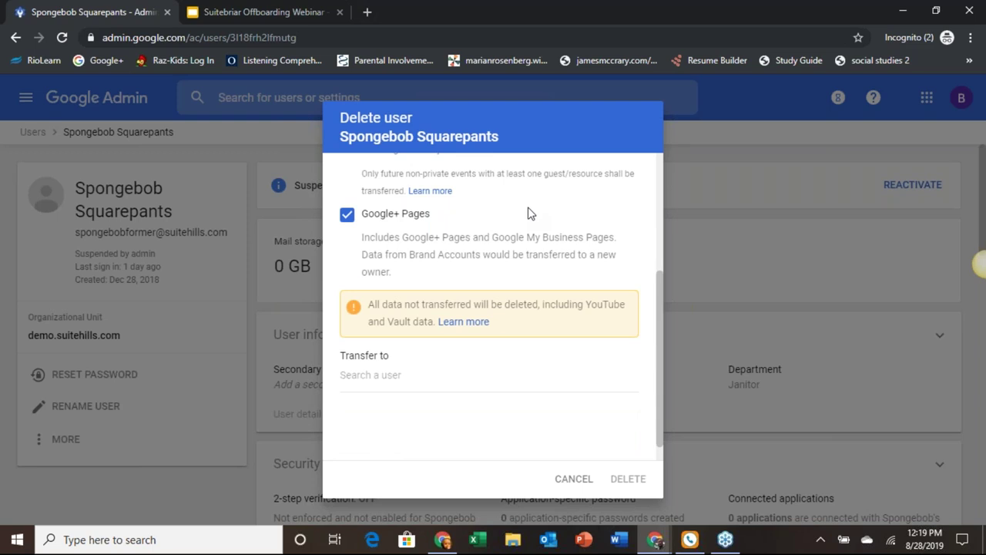
pyautogui.click(347, 216)
pyautogui.scroll(3, 457, 212)
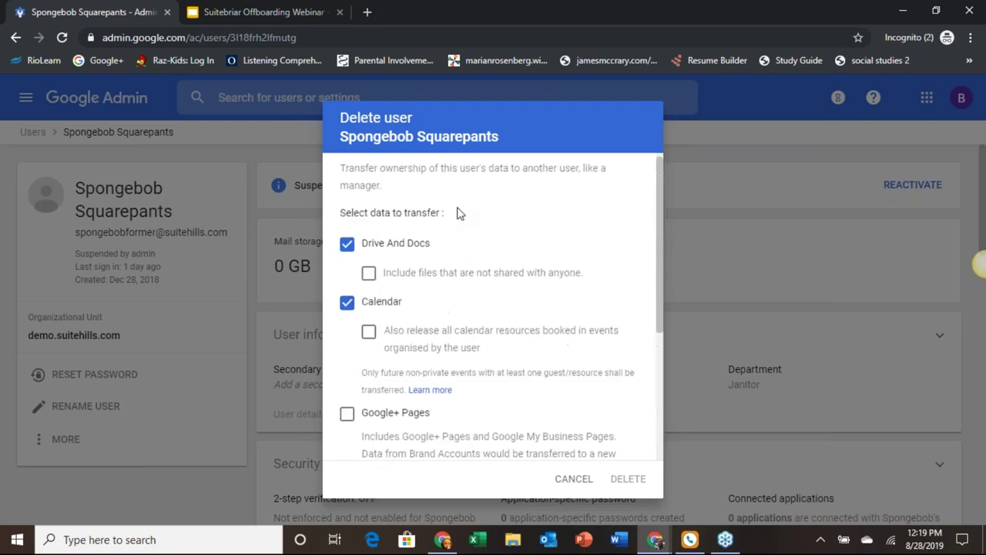
pyautogui.scroll(1, 457, 212)
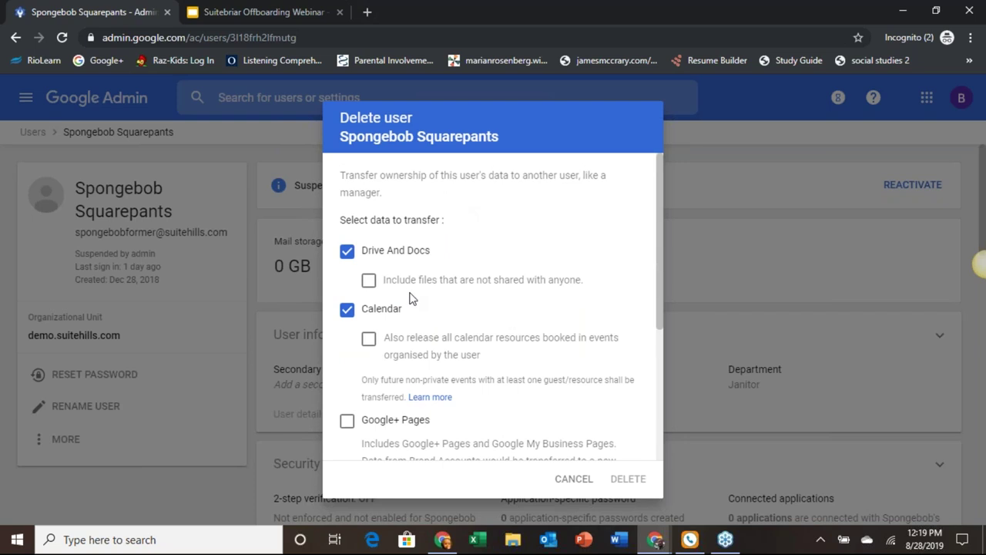
pyautogui.scroll(-2, 506, 253)
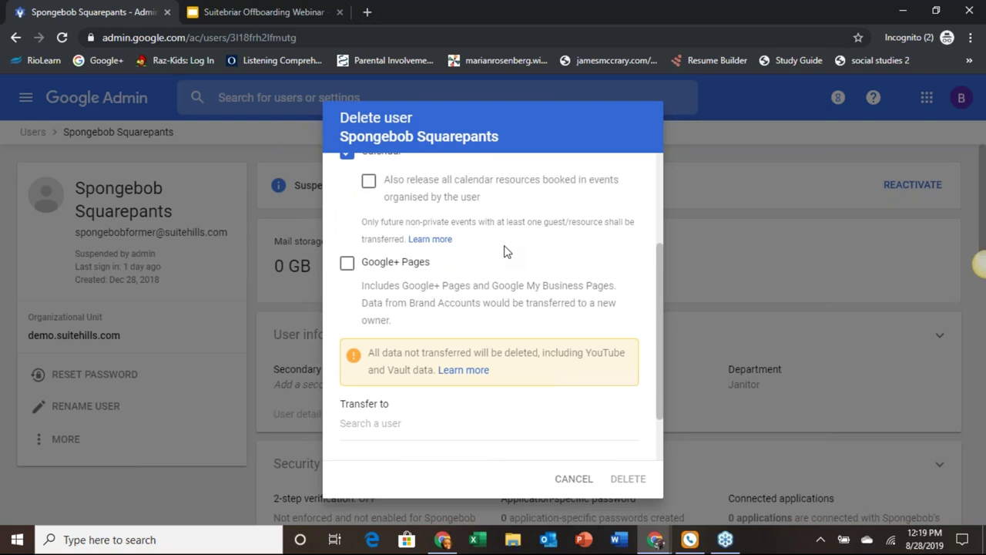
pyautogui.scroll(-1, 506, 253)
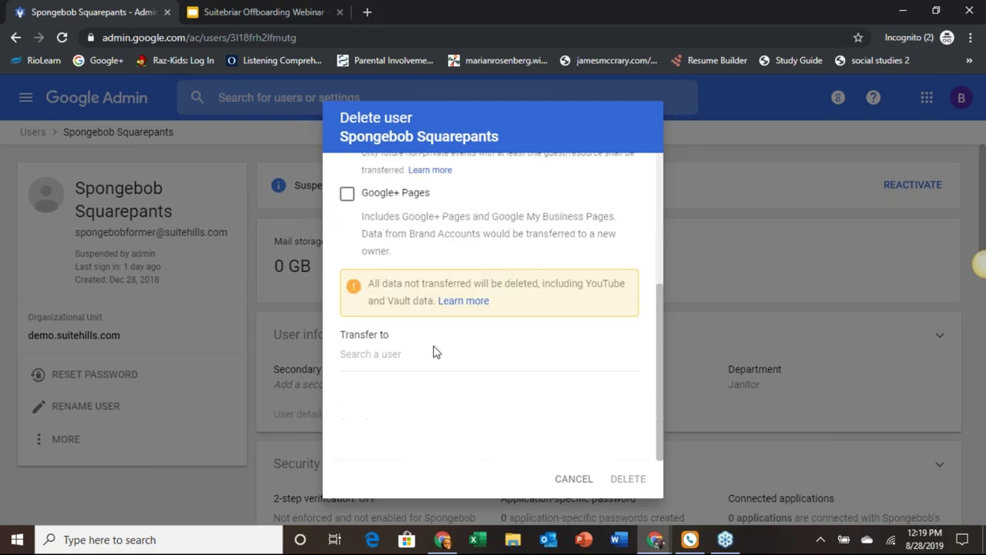
# Step: Select the trainer as transfer recipient by searching 'car', then remove that recipient again
pyautogui.click(409, 360)
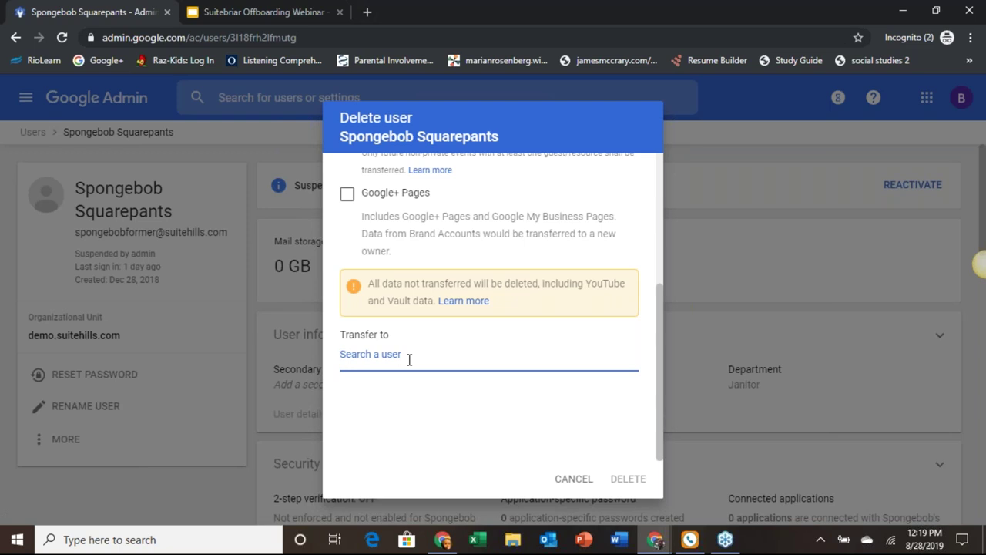
pyautogui.write('car')
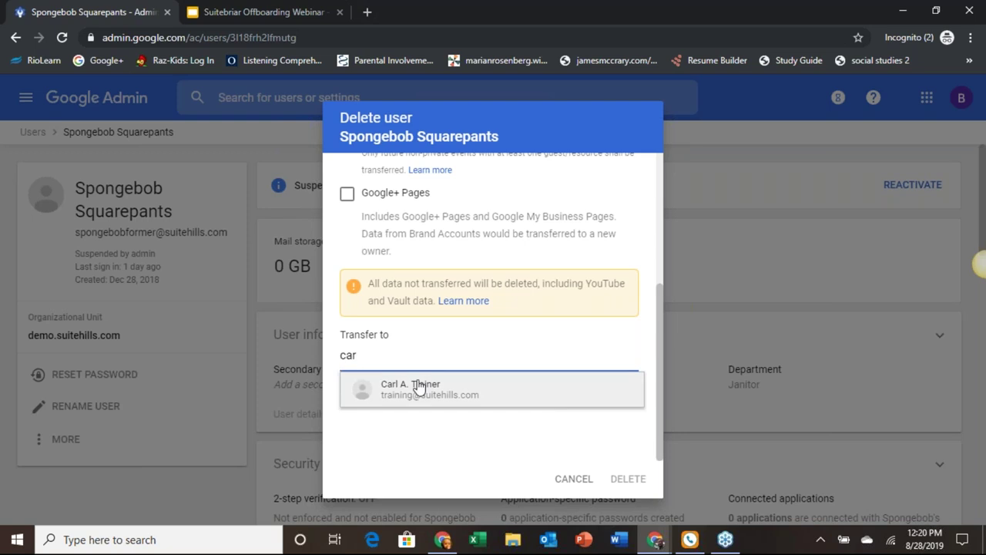
pyautogui.click(419, 387)
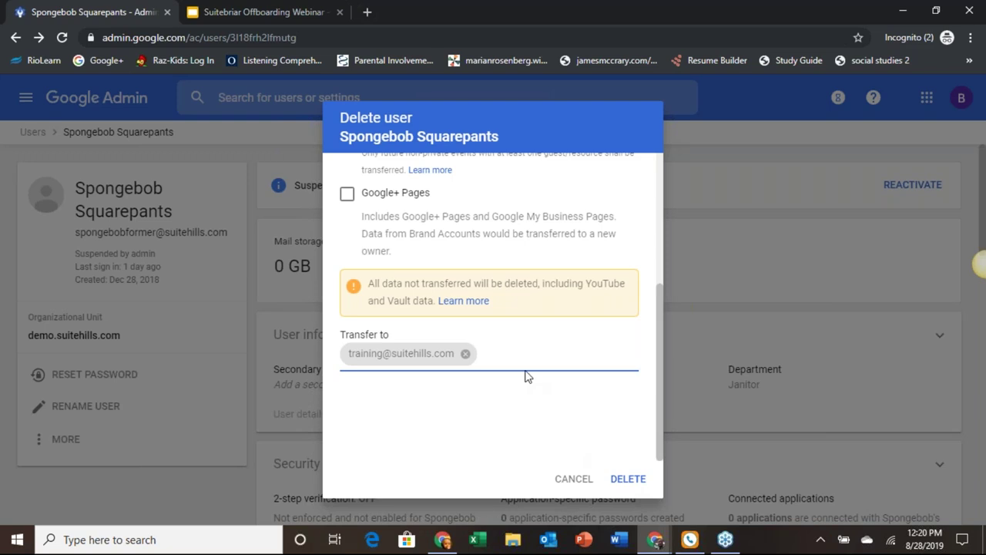
pyautogui.click(466, 354)
# Step: Uncheck Calendar and Drive And Docs, then cancel the user deletion
pyautogui.scroll(3, 367, 336)
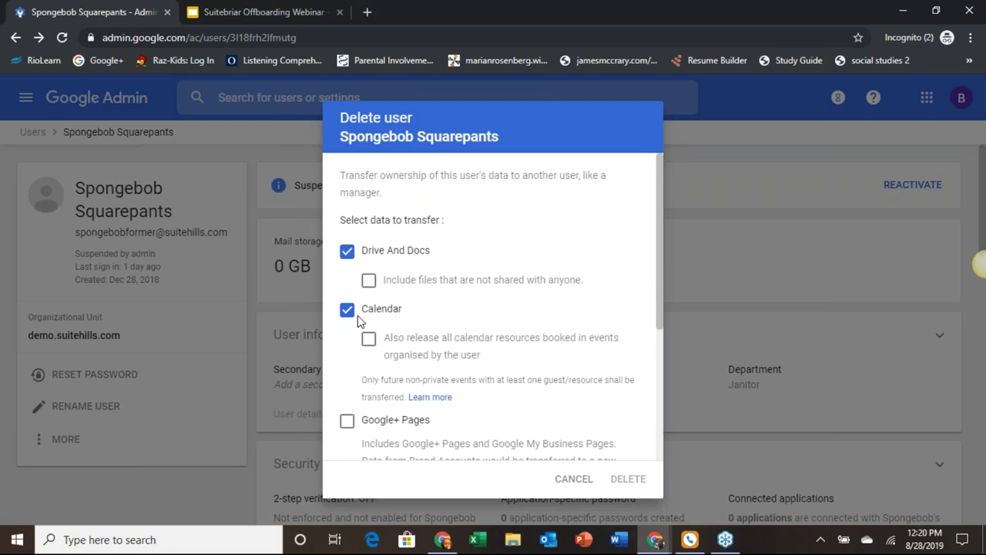
pyautogui.click(347, 309)
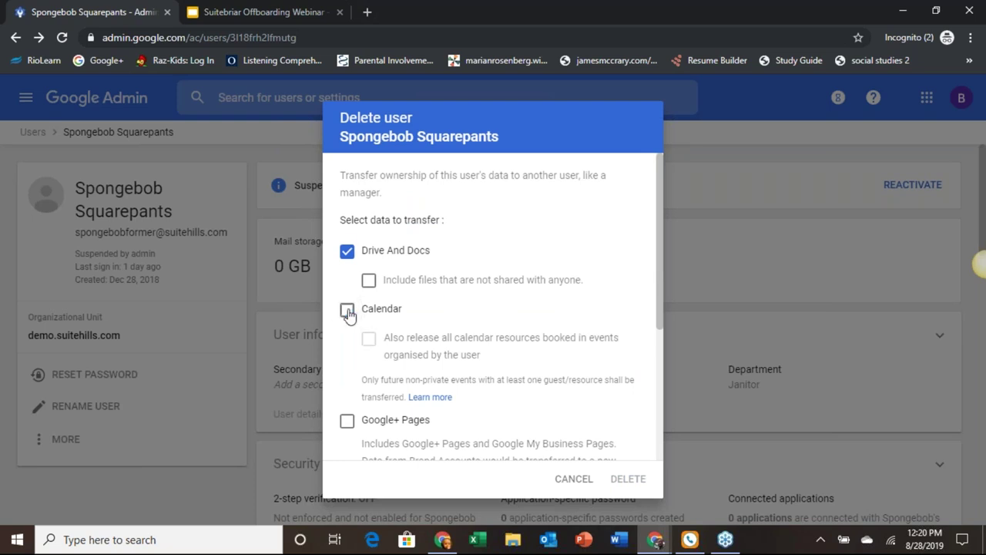
pyautogui.click(348, 253)
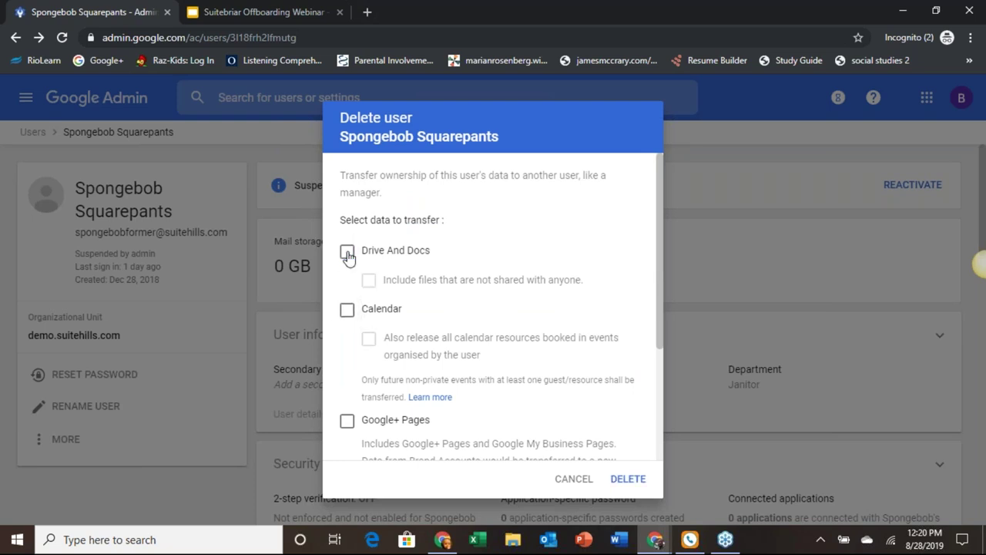
pyautogui.scroll(-3, 348, 257)
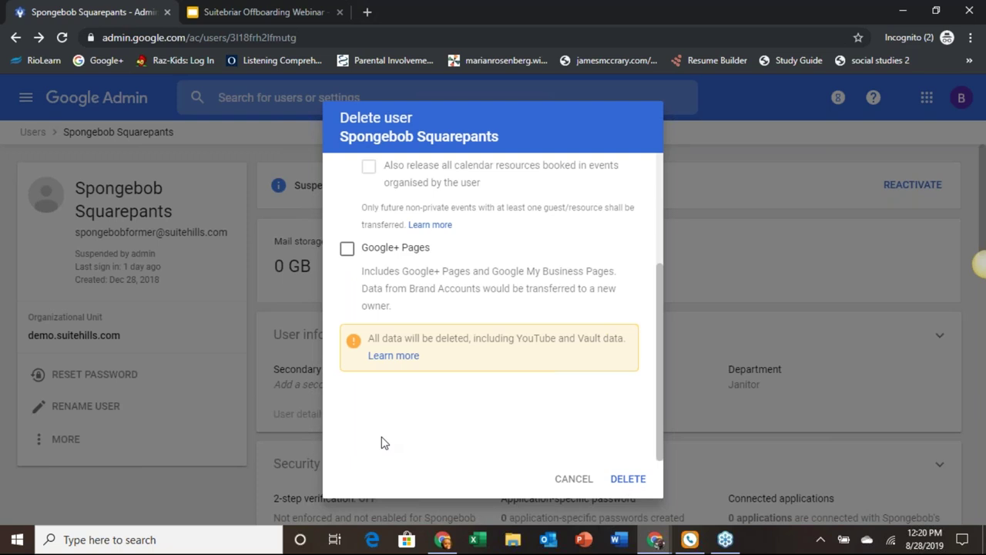
pyautogui.click(582, 481)
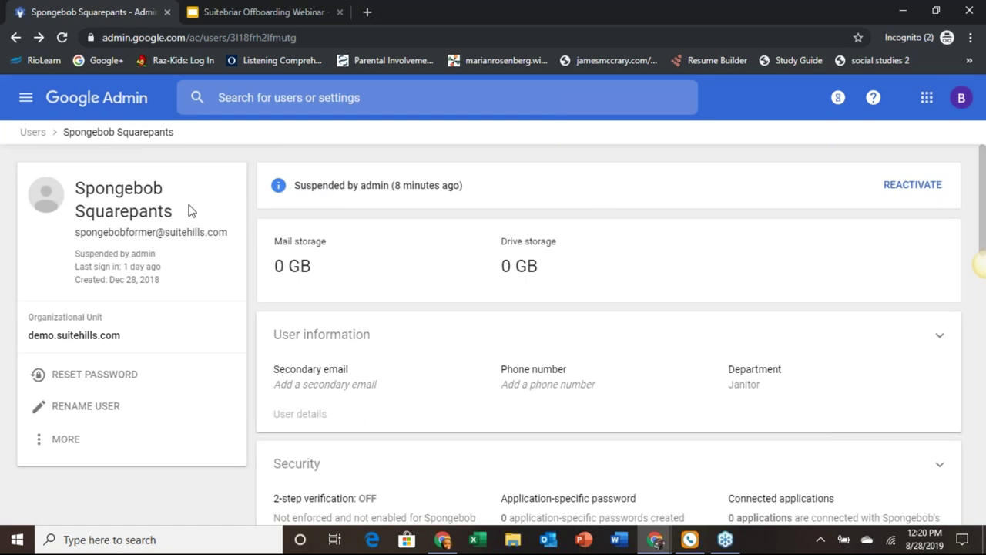
# Step: Advance the Suitebriar Offboarding Webinar deck to the Internal Migration Tool - DMS slide, then return to Admin console
pyautogui.click(255, 12)
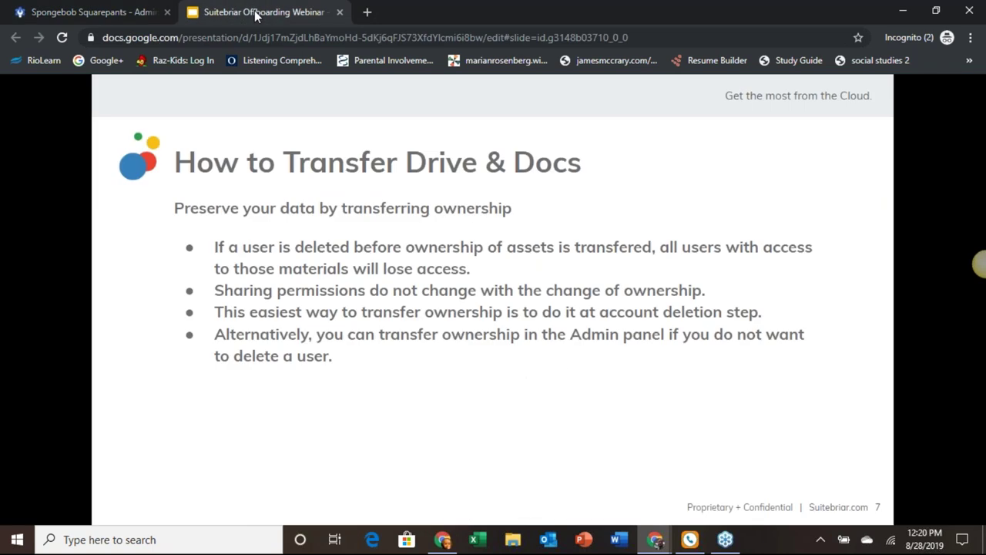
pyautogui.press('Right')
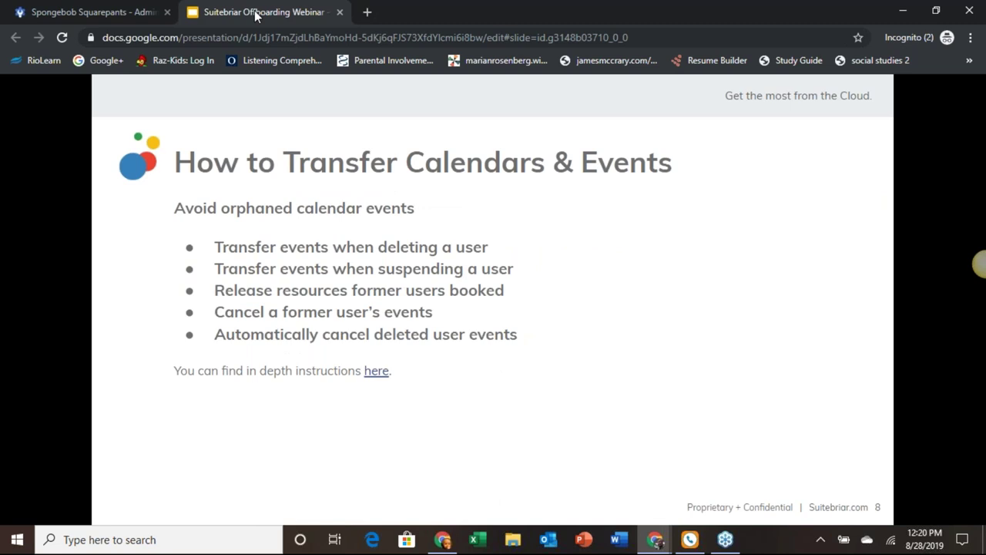
pyautogui.press('Right')
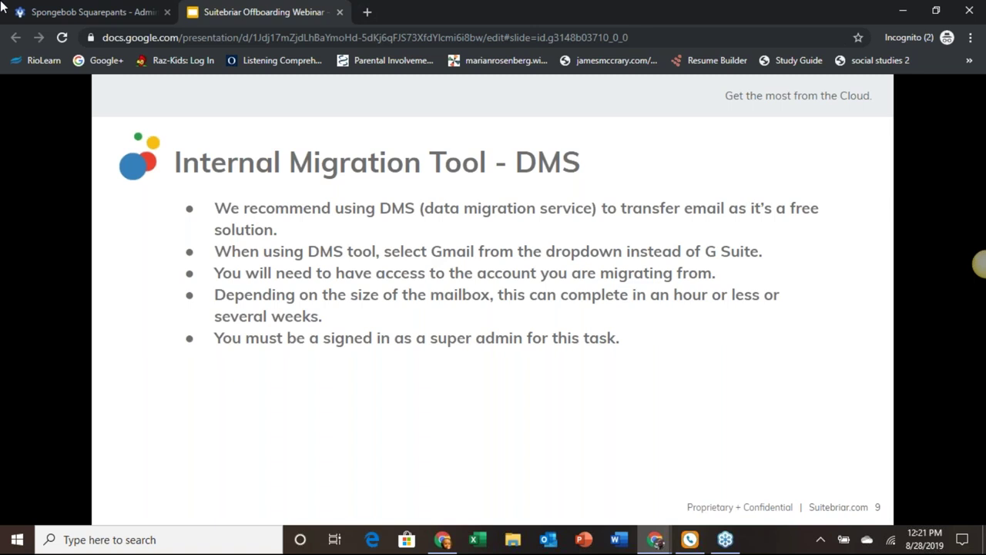
pyautogui.click(125, 18)
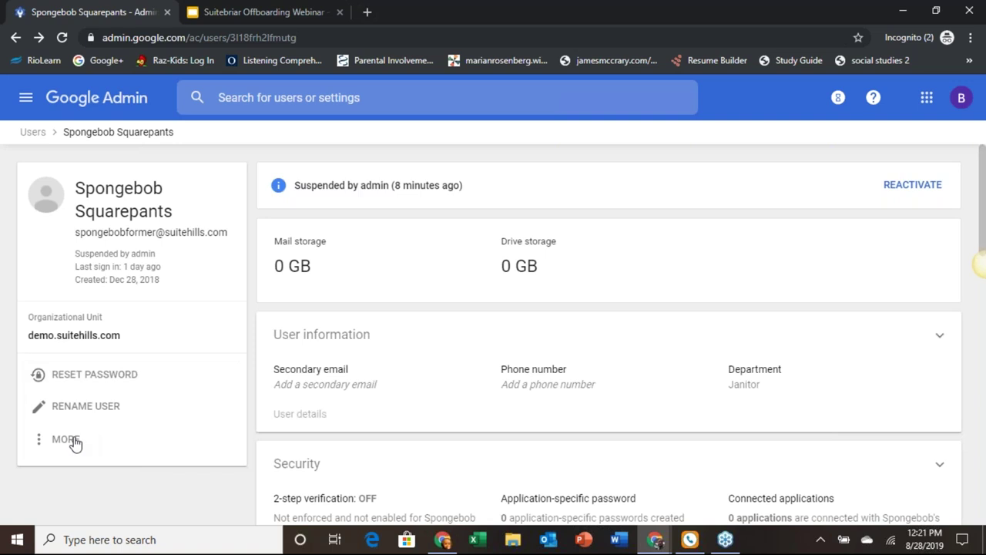
pyautogui.click(75, 443)
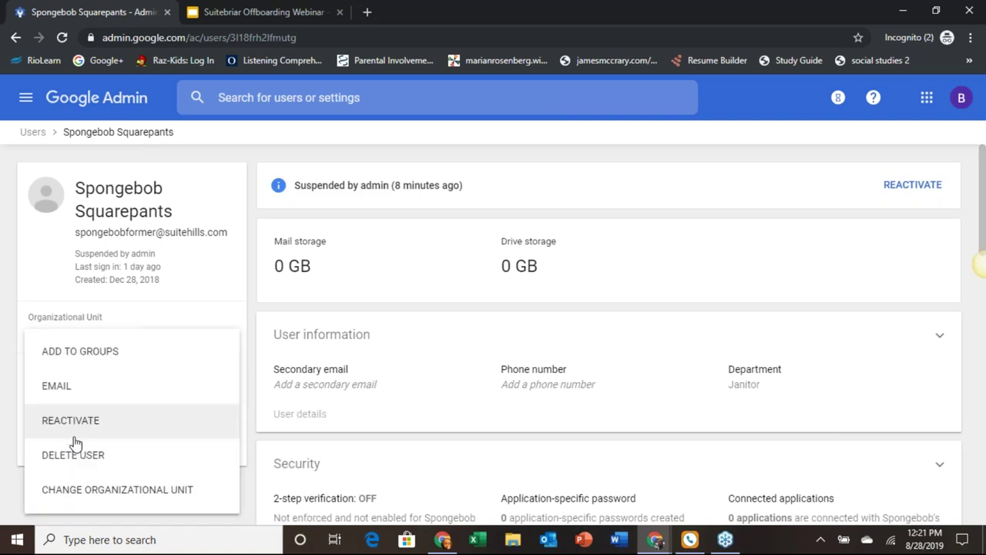
# Step: Reactivate the suspended user and confirm it in the dialog
pyautogui.click(86, 428)
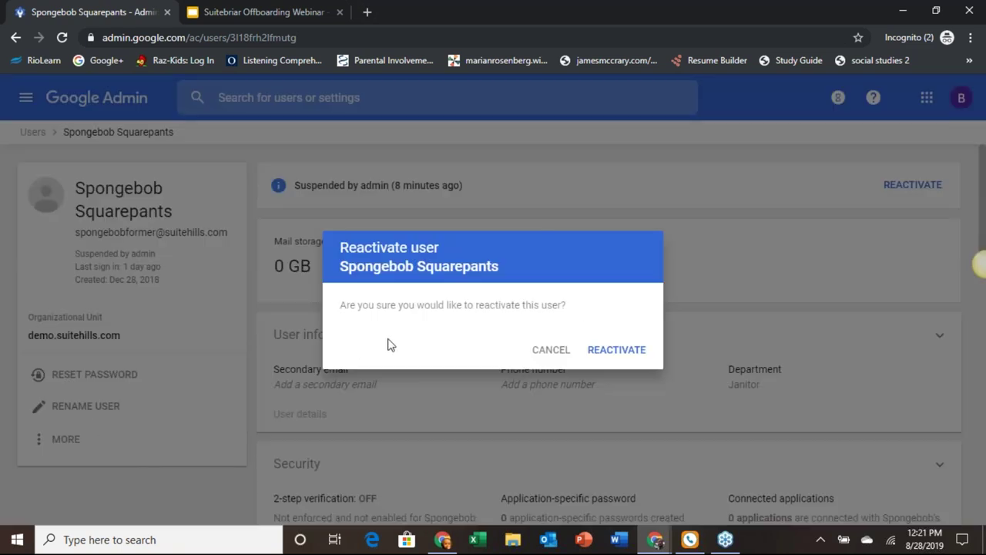
pyautogui.click(611, 350)
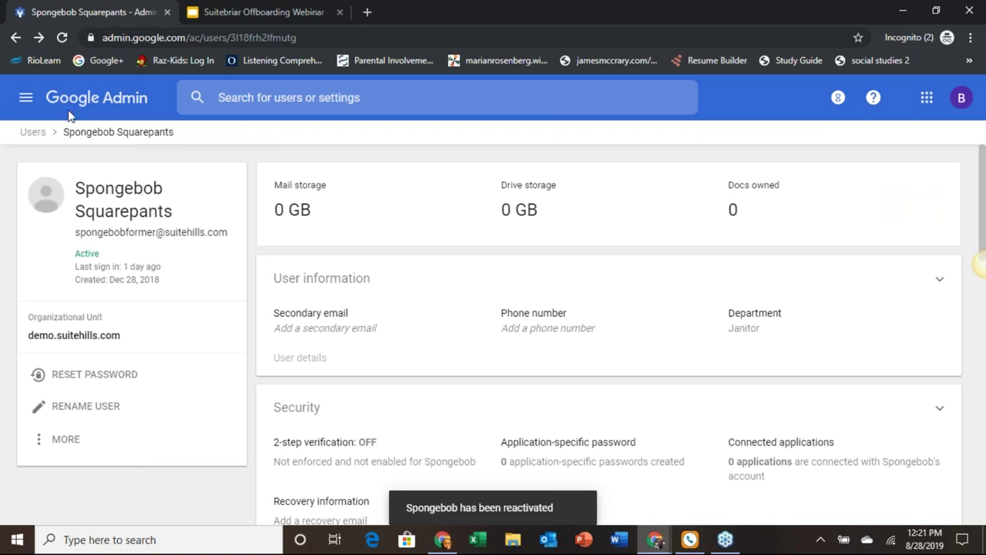
# Step: Show the main navigation's Account submenu with Company profile, Admin roles, Domains and Data migration
pyautogui.click(27, 99)
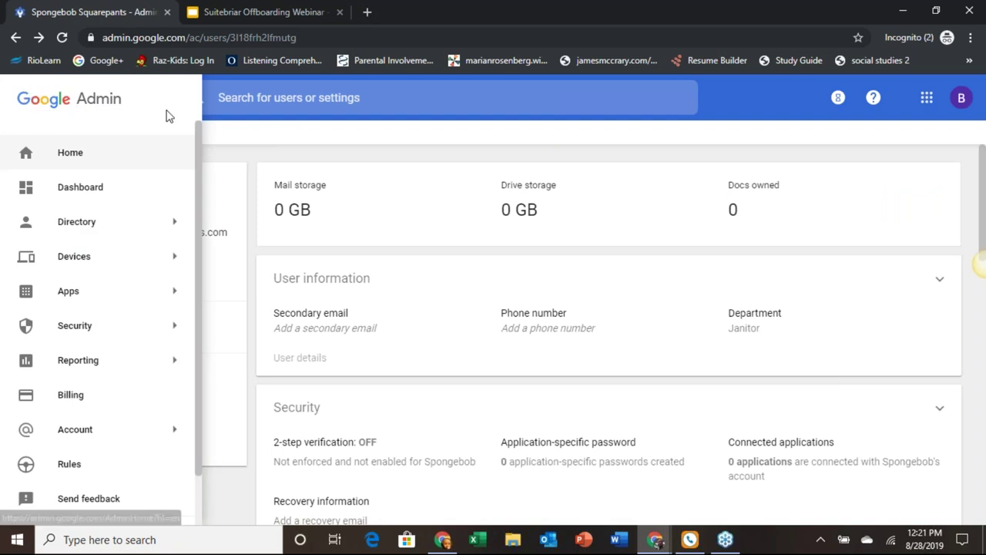
pyautogui.moveTo(125, 444)
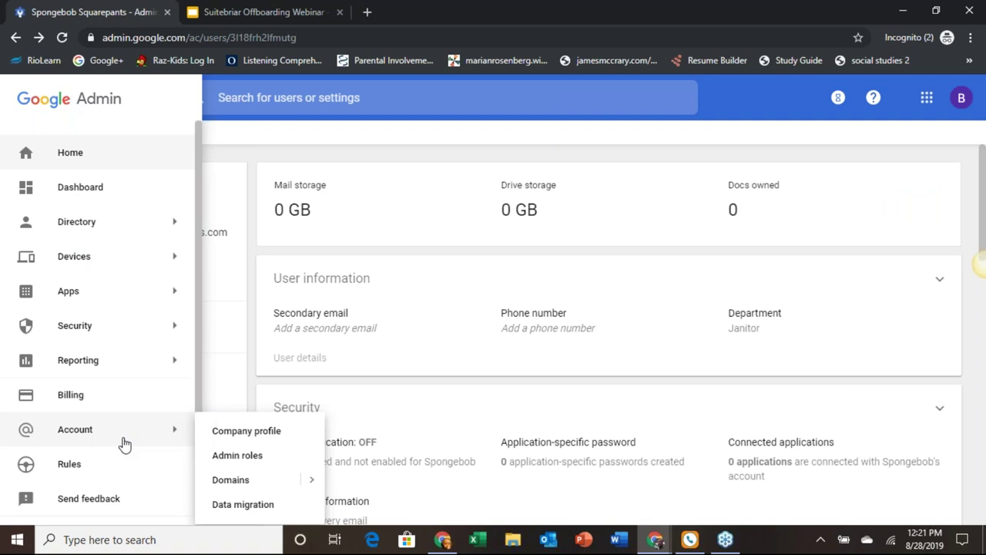
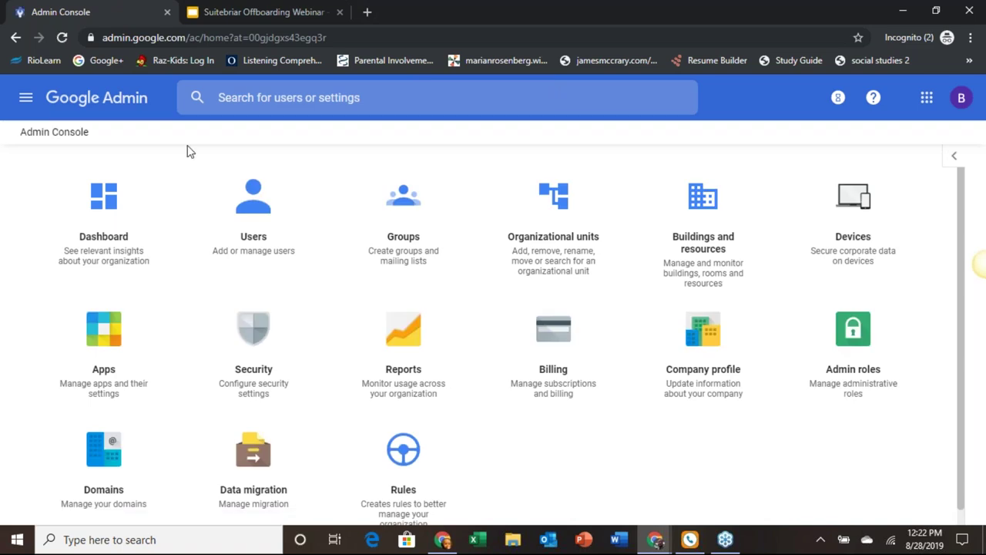
# Step: Open the Data migration page from the Admin console home page
pyautogui.scroll(-1, 189, 151)
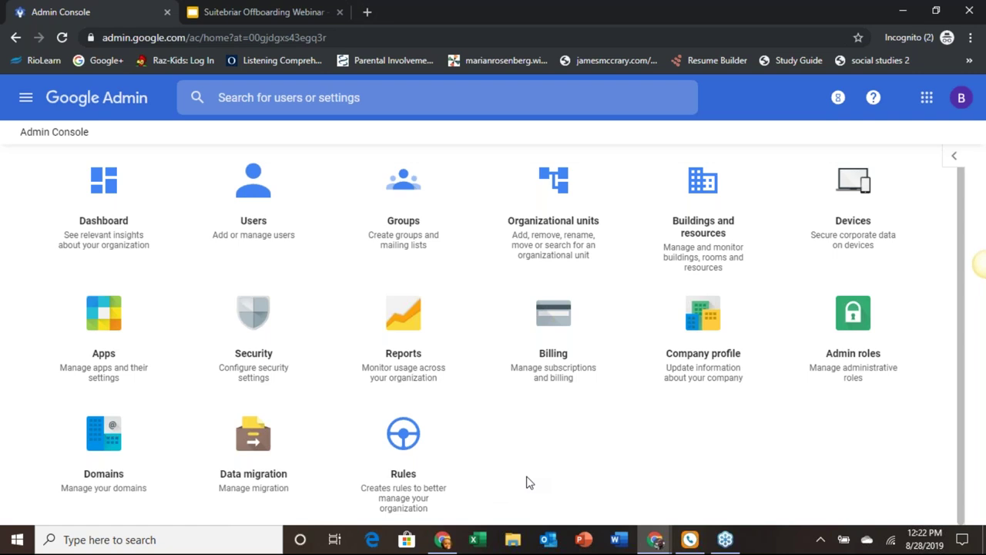
pyautogui.click(260, 455)
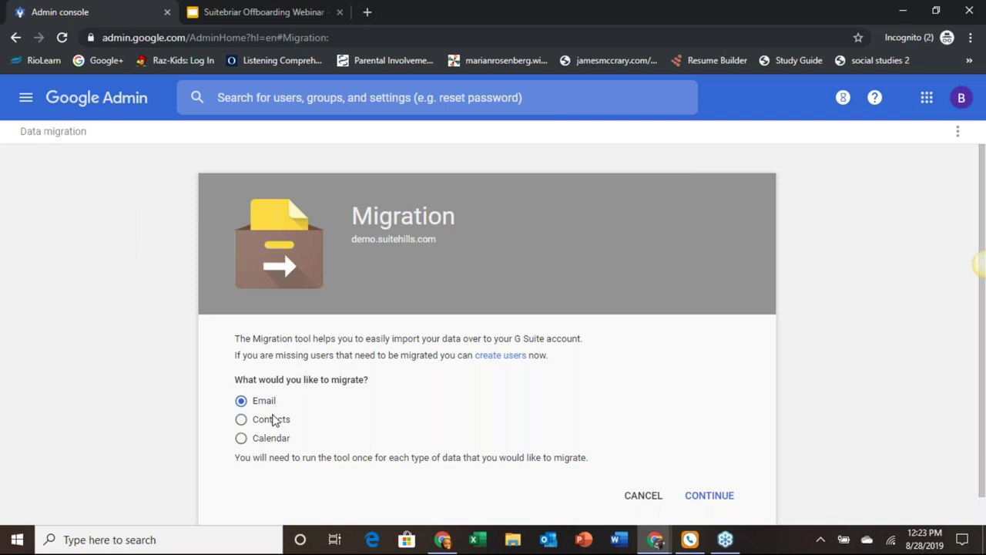
# Step: Preview the Contacts migration setup and its migration source list, then return to the console home
pyautogui.click(274, 419)
pyautogui.click(720, 495)
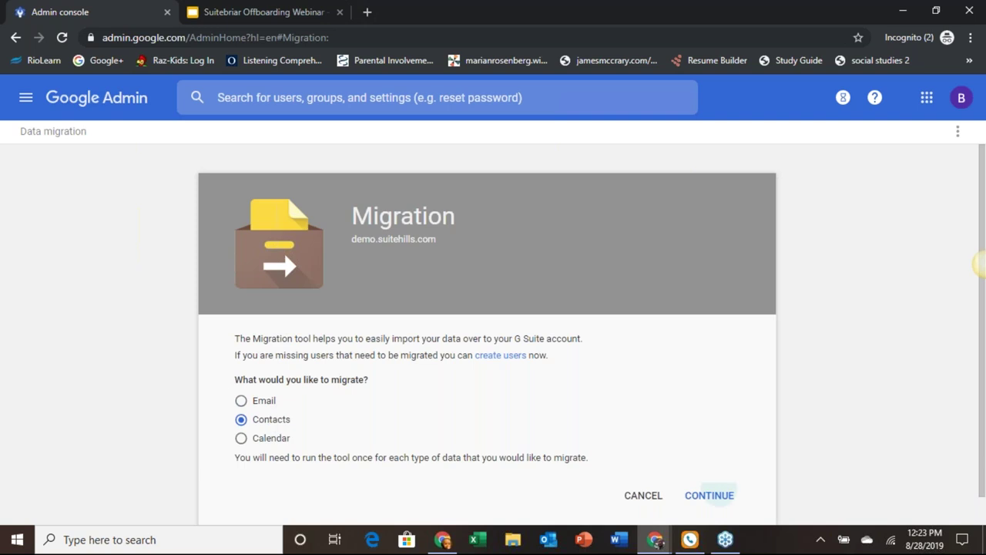
pyautogui.click(529, 430)
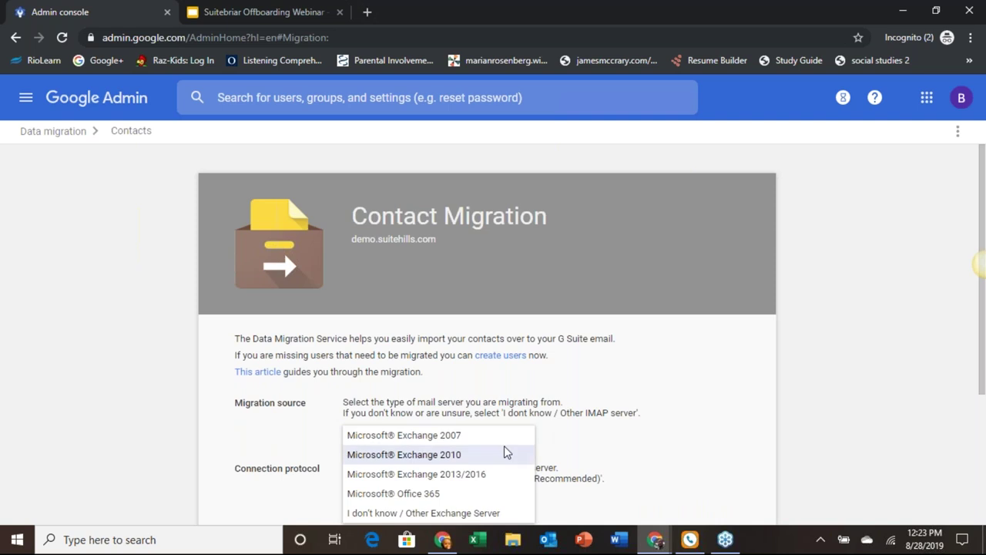
pyautogui.press('Escape')
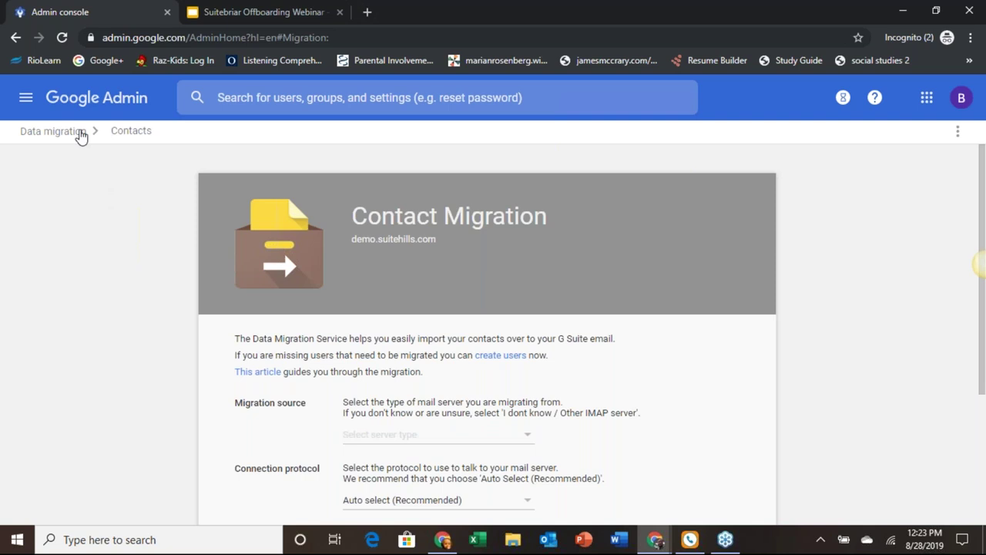
pyautogui.click(87, 110)
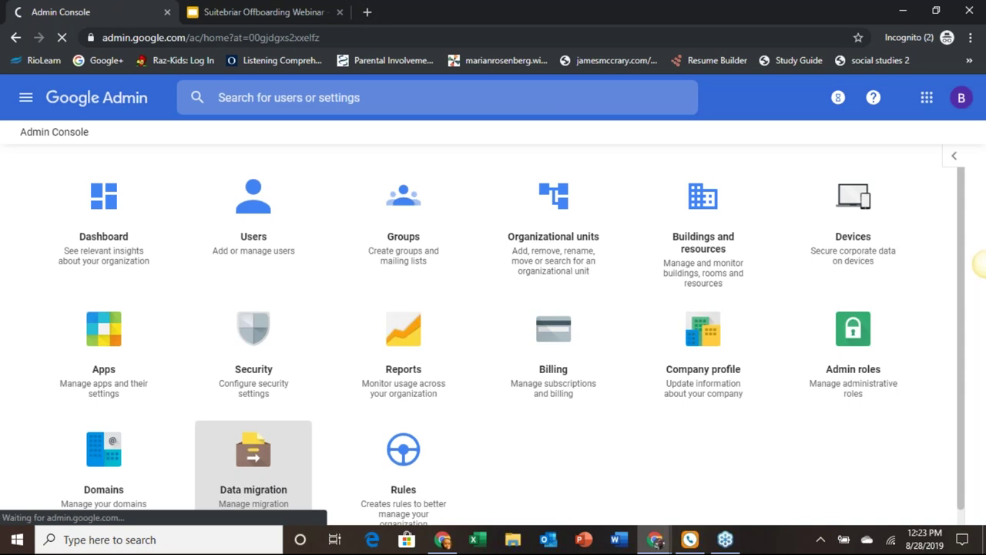
# Step: Begin an Email migration and choose Gmail as the mail server type
pyautogui.click(254, 463)
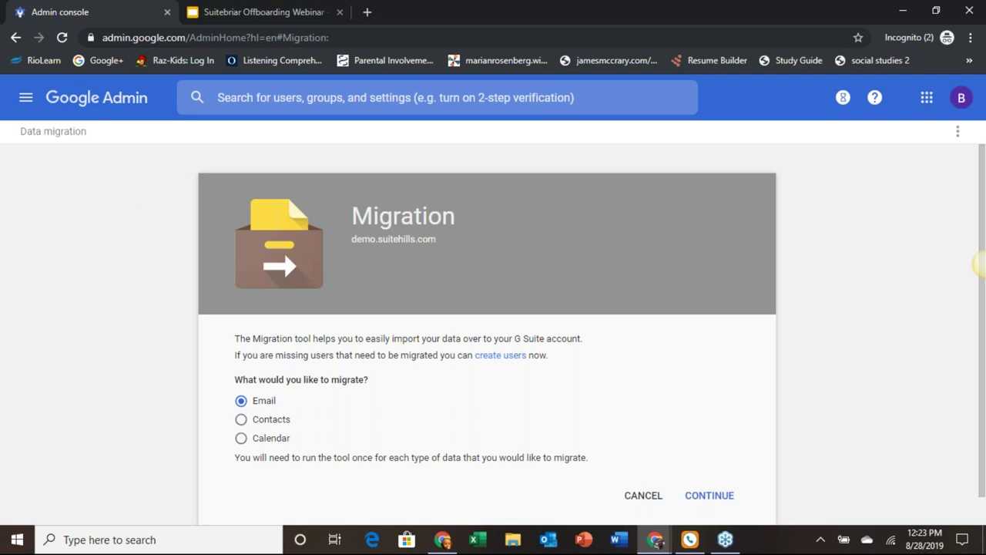
pyautogui.click(709, 496)
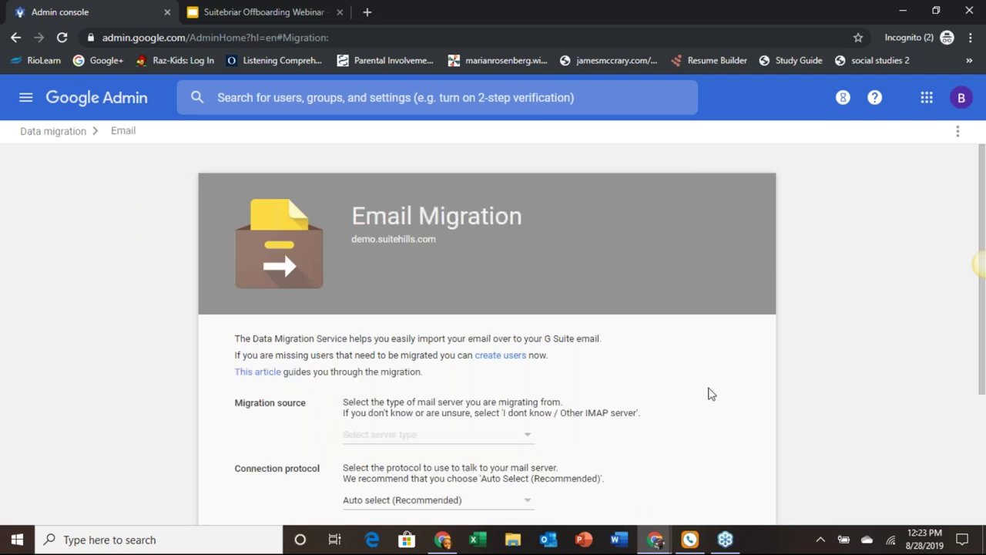
pyautogui.scroll(-2, 710, 394)
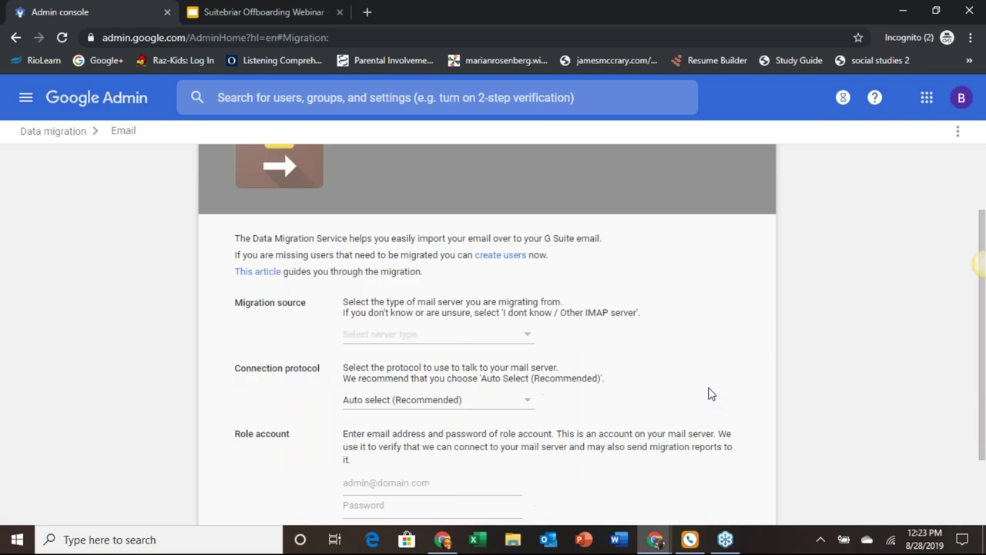
pyautogui.click(528, 336)
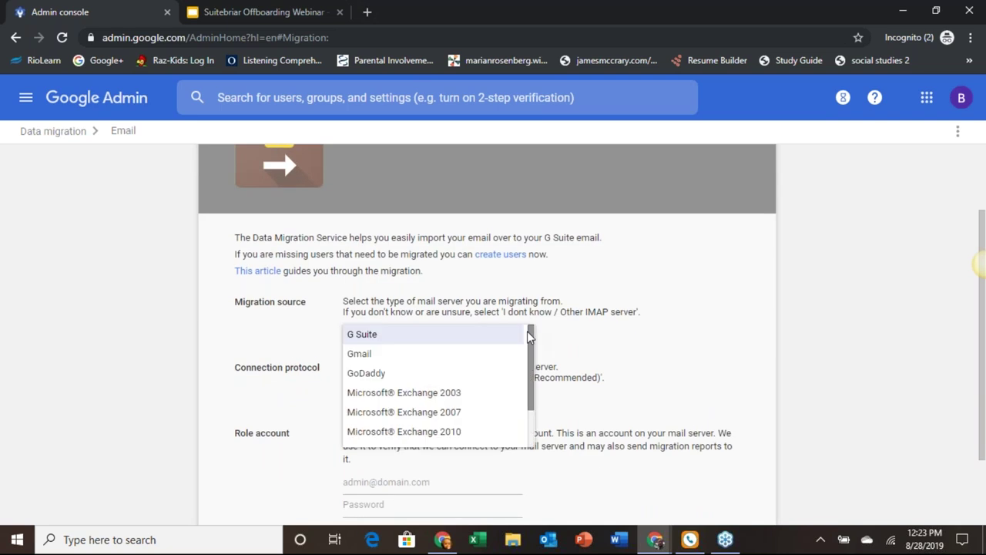
pyautogui.click(419, 356)
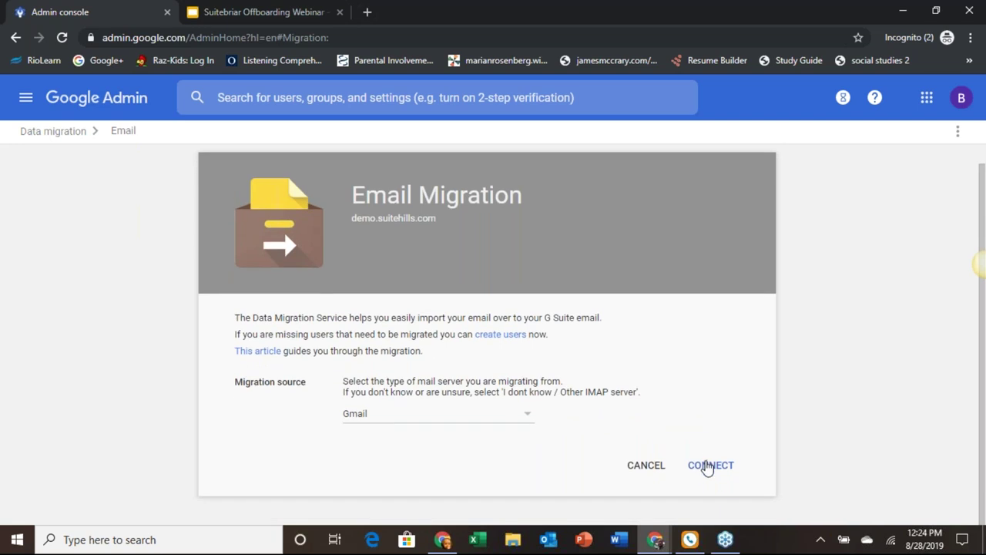
# Step: Connect to the Gmail server, set a custom migration start date of 03/01/2007, and proceed to user selection
pyautogui.click(707, 465)
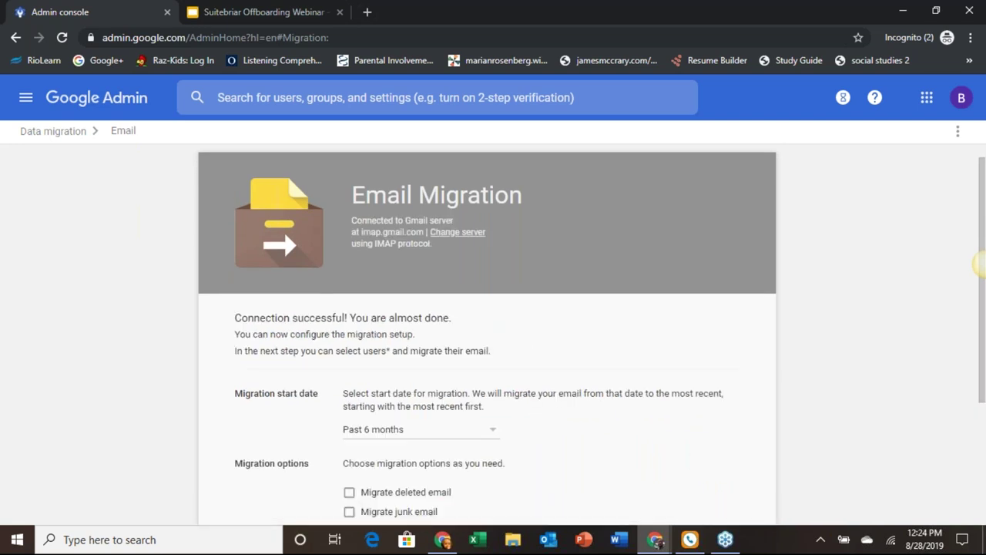
pyautogui.scroll(-3, 622, 372)
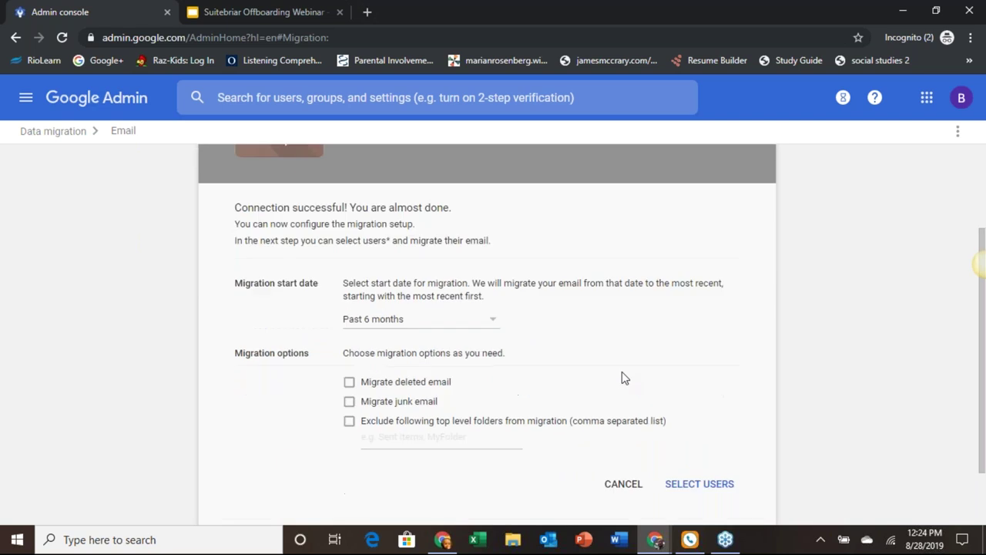
pyautogui.click(493, 302)
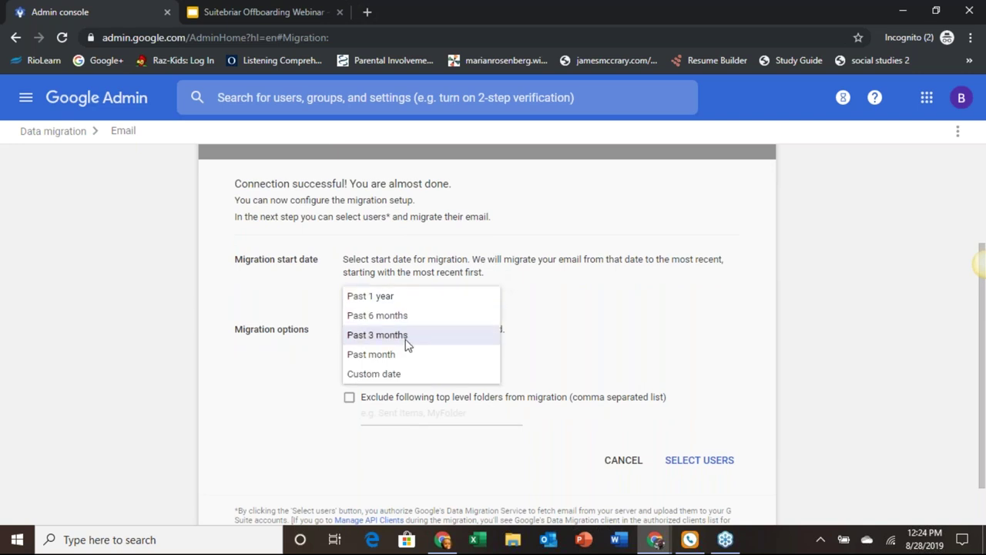
pyautogui.click(403, 372)
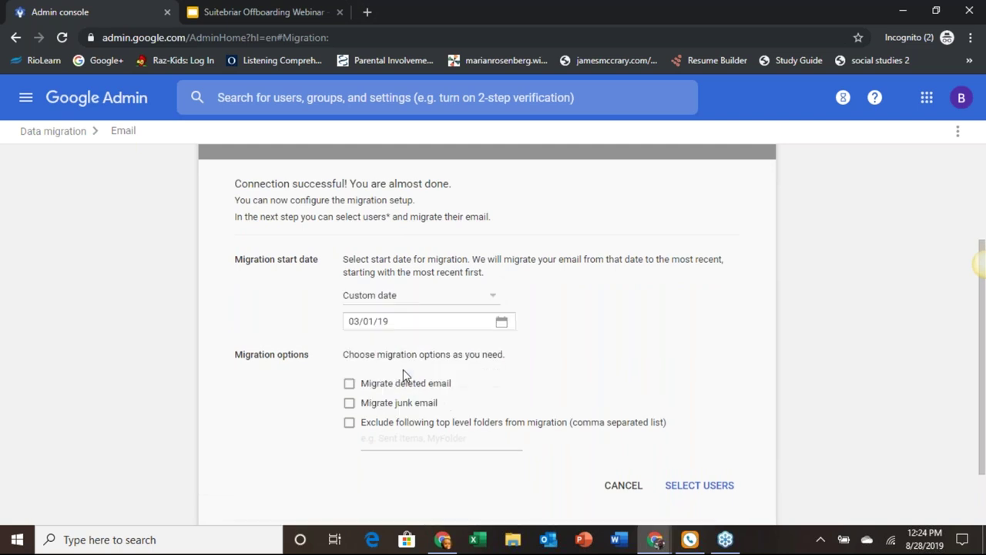
pyautogui.click(507, 321)
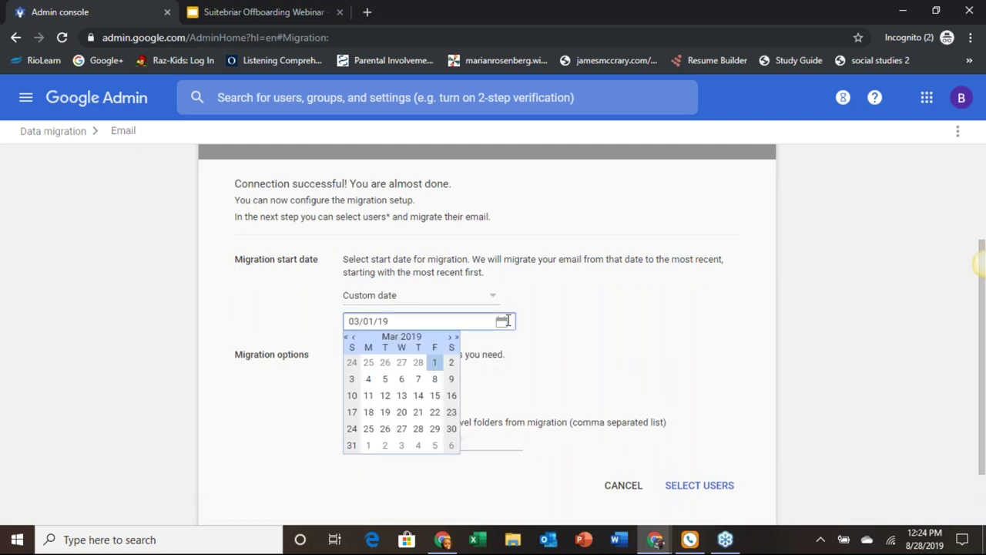
pyautogui.click(347, 337)
pyautogui.click(346, 338)
pyautogui.doubleClick(347, 337)
pyautogui.doubleClick(347, 338)
pyautogui.doubleClick(347, 337)
pyautogui.doubleClick(347, 337)
pyautogui.doubleClick(347, 338)
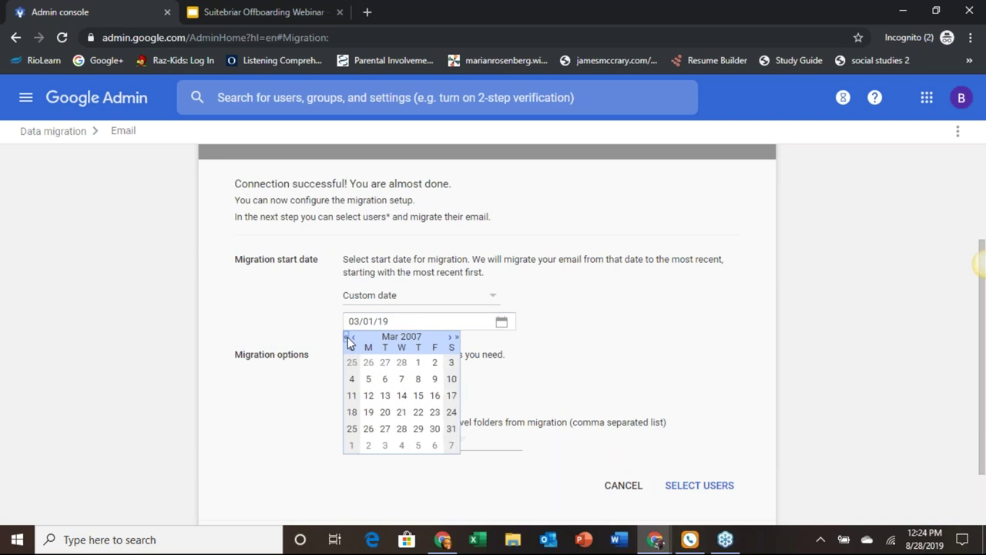
pyautogui.click(417, 363)
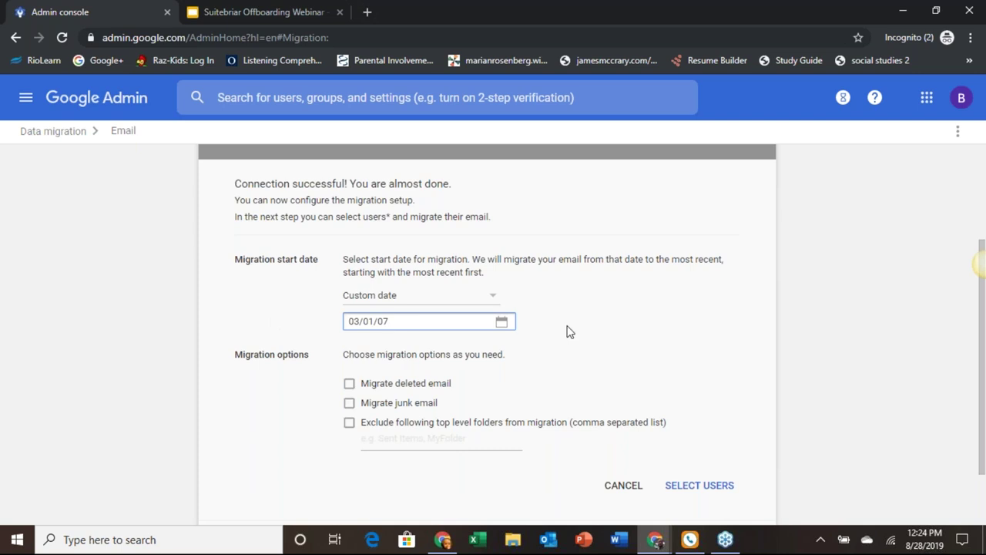
pyautogui.scroll(-2, 568, 330)
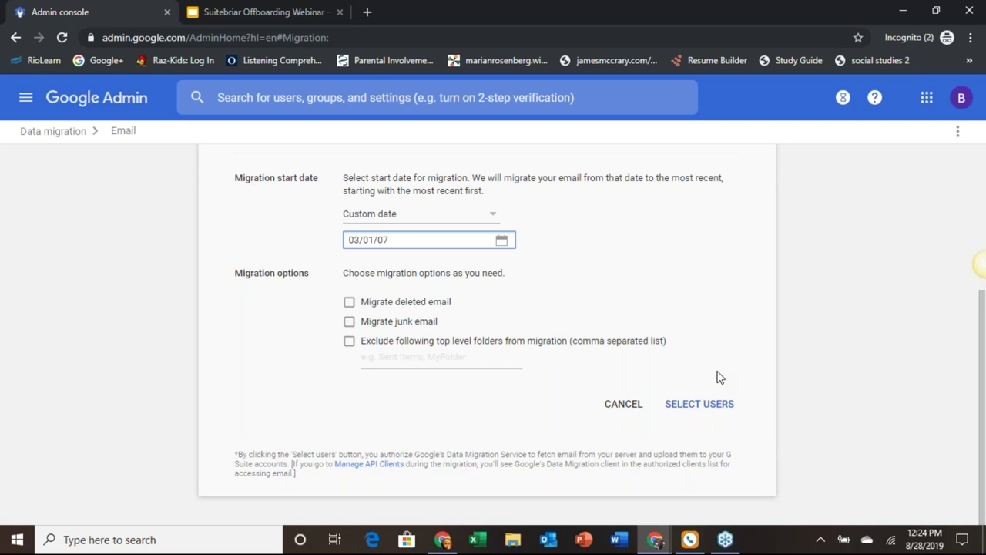
pyautogui.click(711, 405)
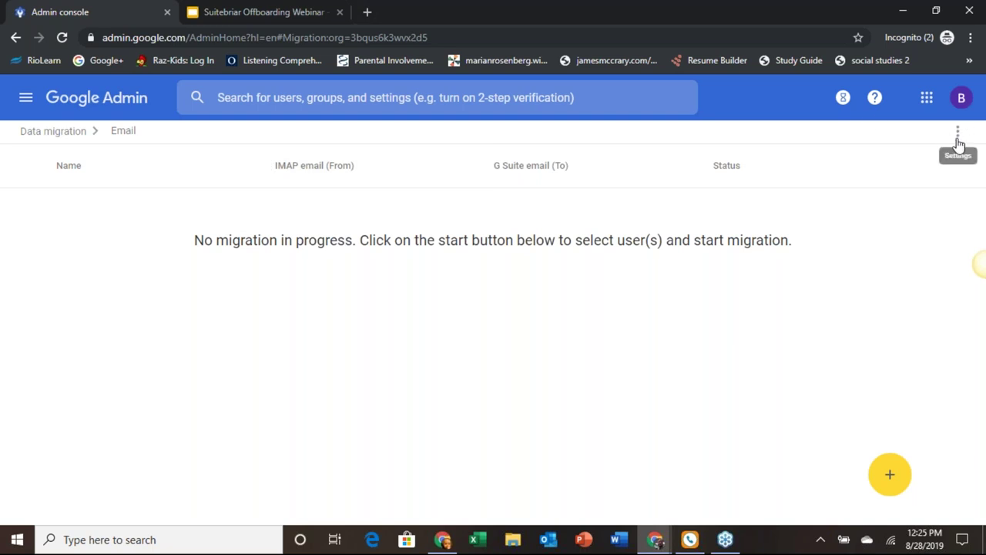
# Step: View the migration list's three-dot settings options, then close the menu
pyautogui.click(958, 135)
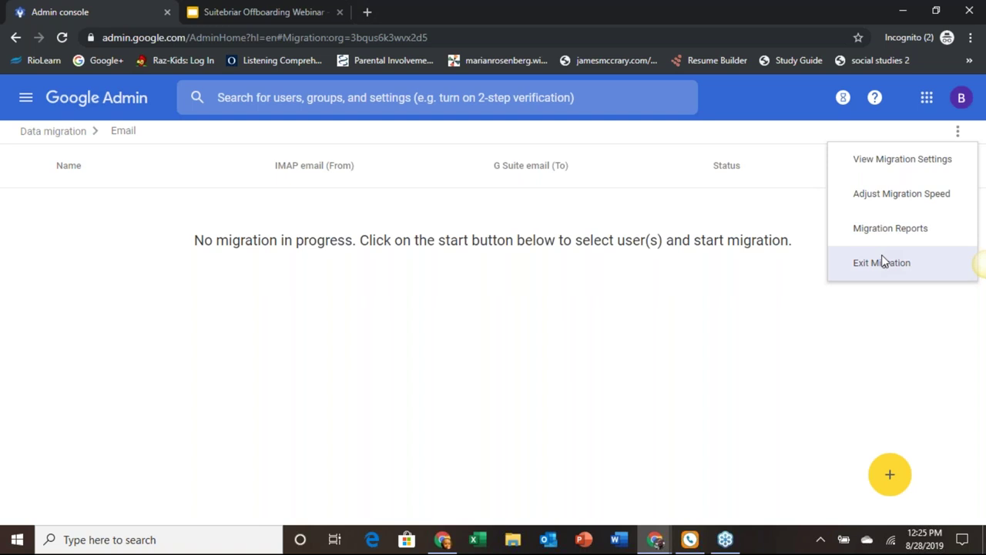
pyautogui.click(821, 282)
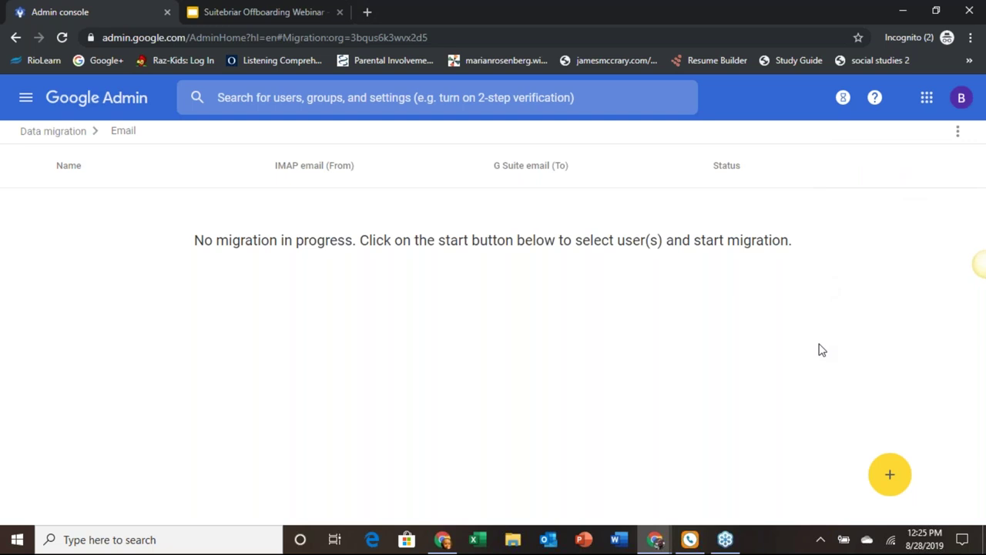
# Step: Start a new email migration, choose the destination user, and enter the source Gmail address
pyautogui.click(890, 474)
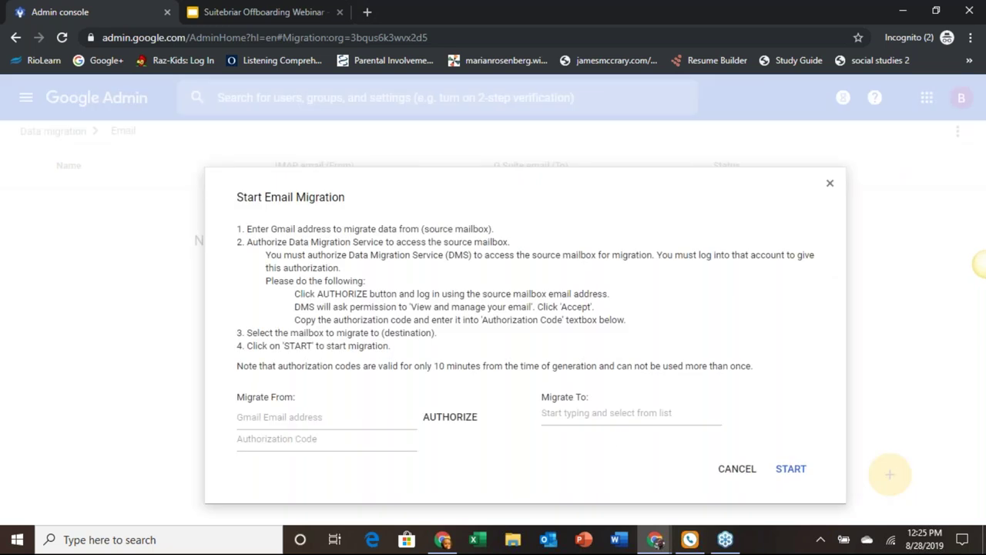
pyautogui.click(602, 418)
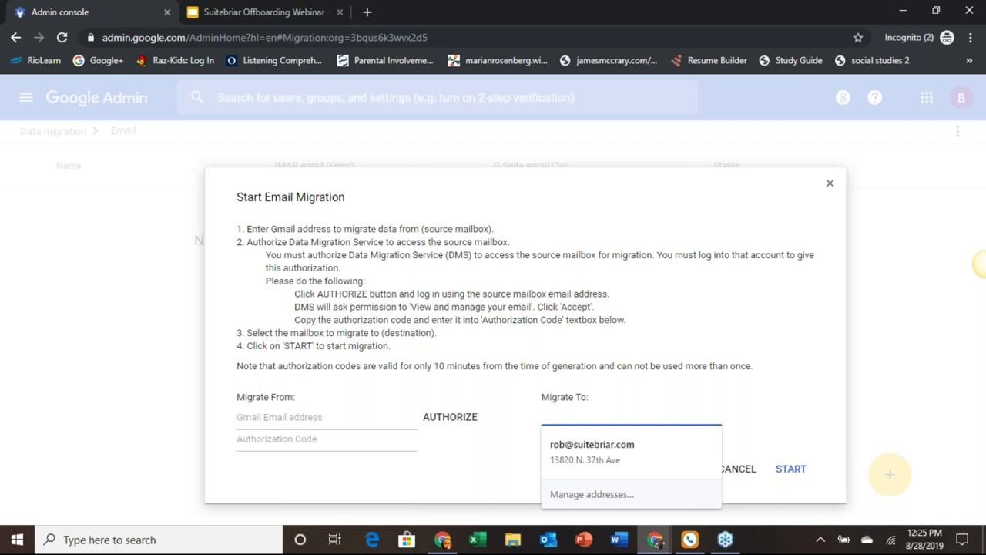
pyautogui.write('c')
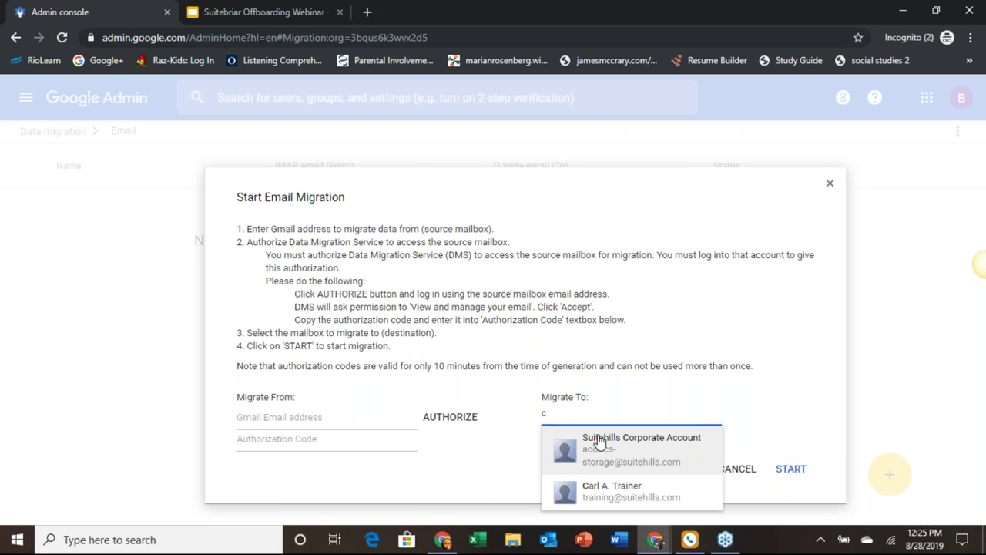
pyautogui.click(616, 491)
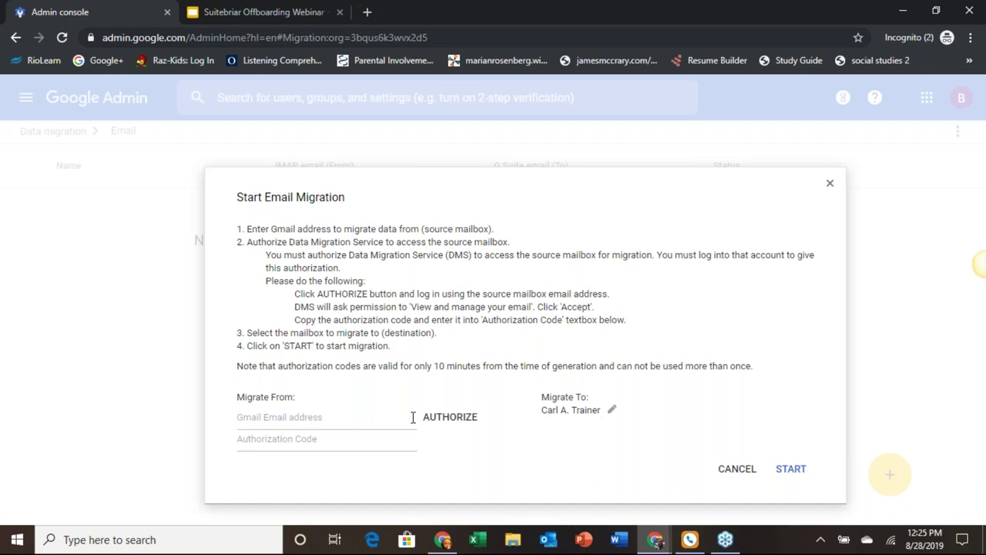
pyautogui.click(329, 421)
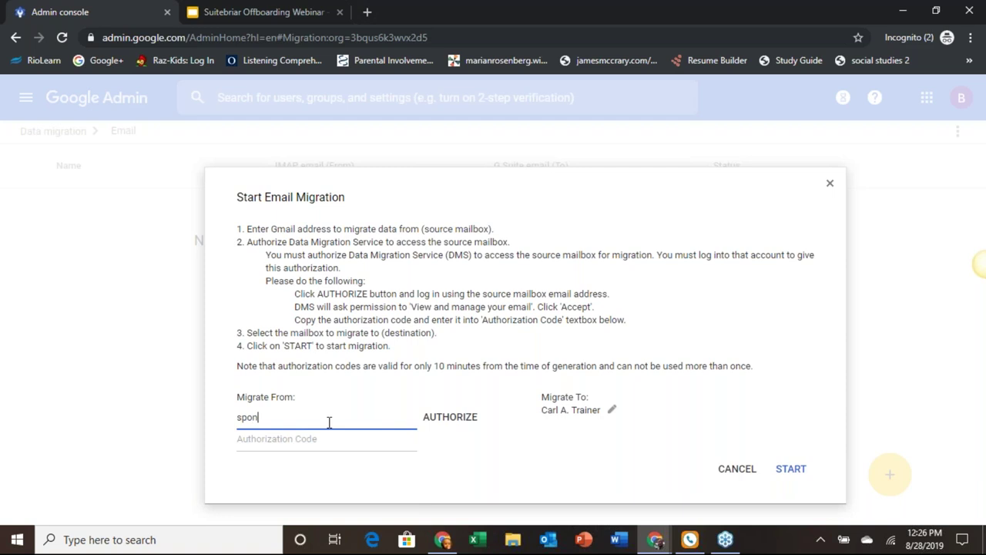
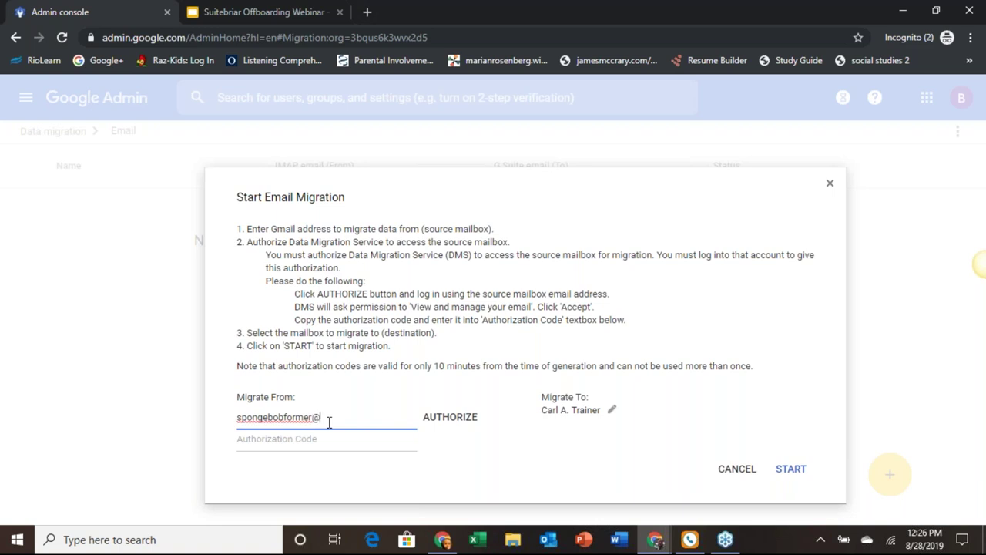
# Step: Authorize access by signing in to the source account with its password
pyautogui.click(449, 419)
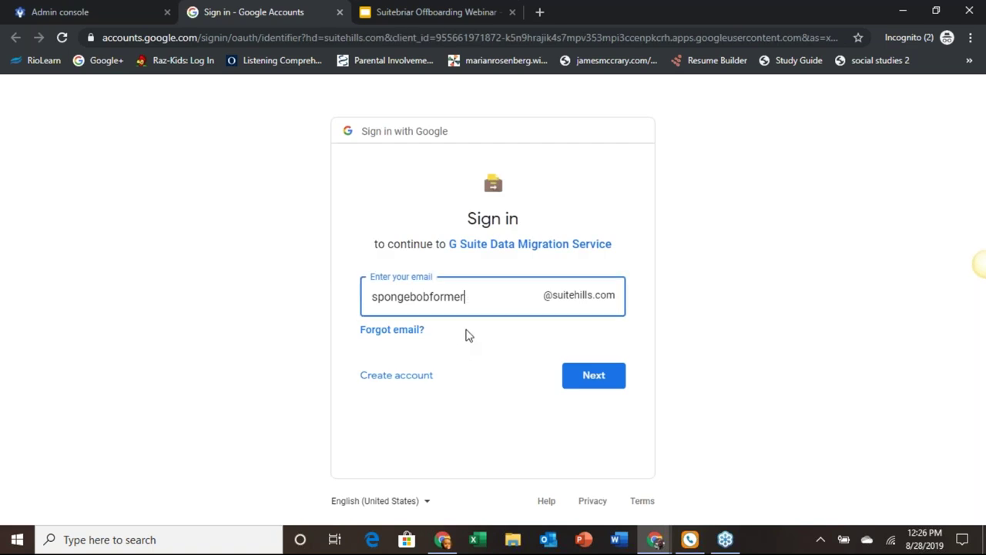
pyautogui.click(593, 376)
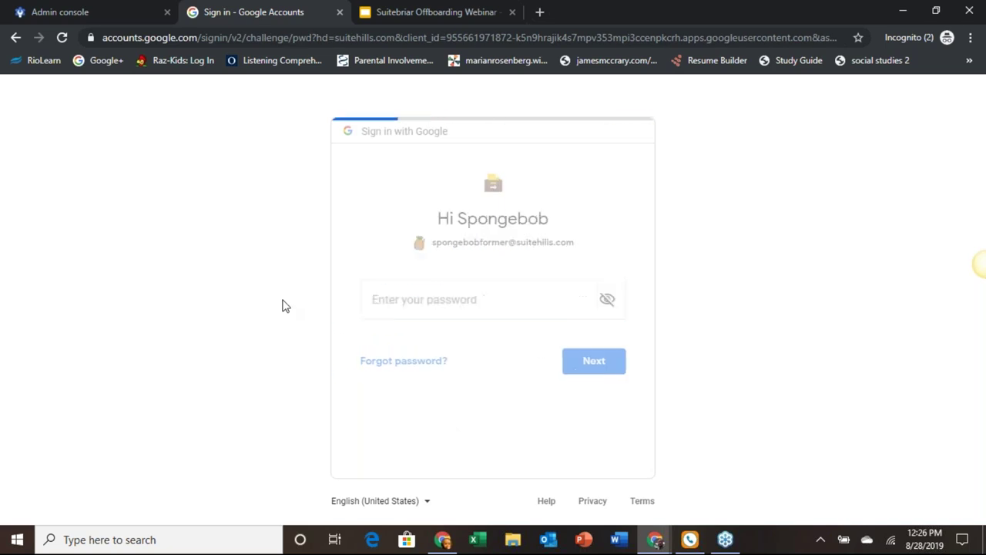
pyautogui.write('•••••••')
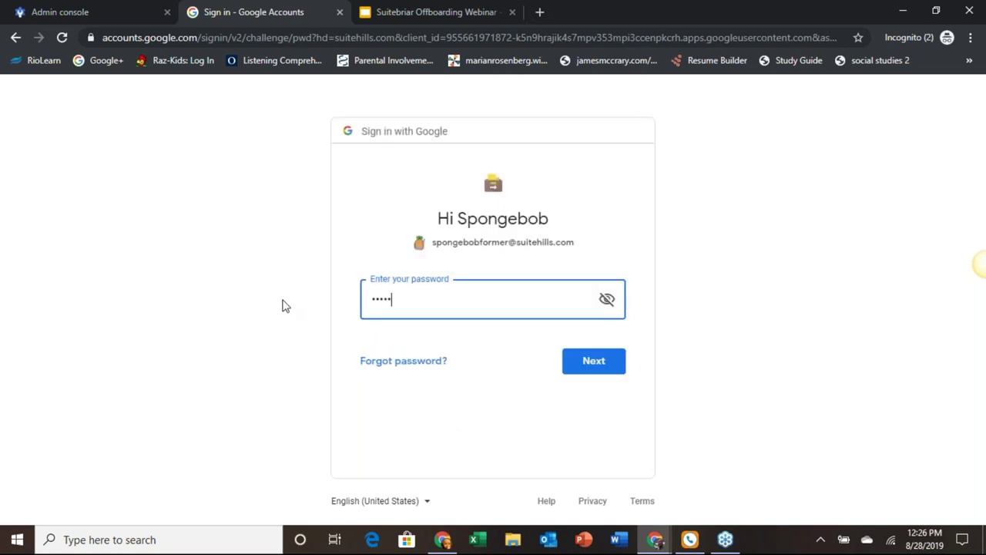
pyautogui.write('••••')
pyautogui.press('Return')
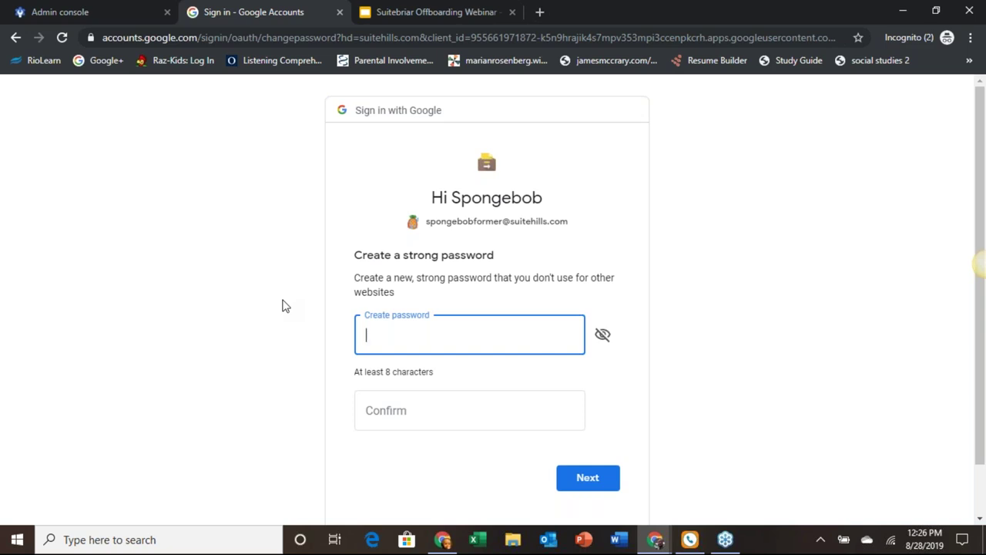
# Step: Create and confirm a new password for the source account
pyautogui.write('•••••••••••')
pyautogui.click(390, 412)
pyautogui.write('•••••••')
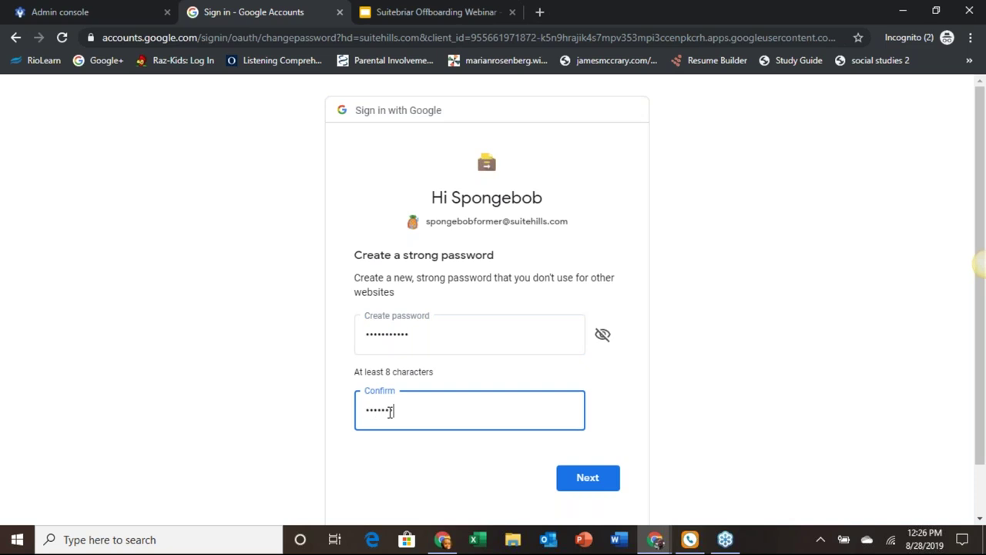
pyautogui.write('••••')
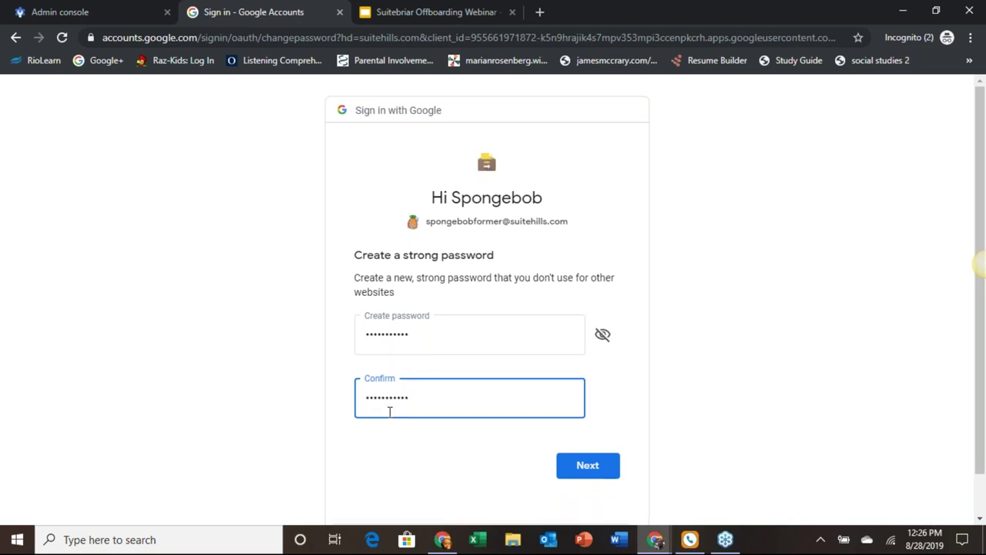
pyautogui.press('Return')
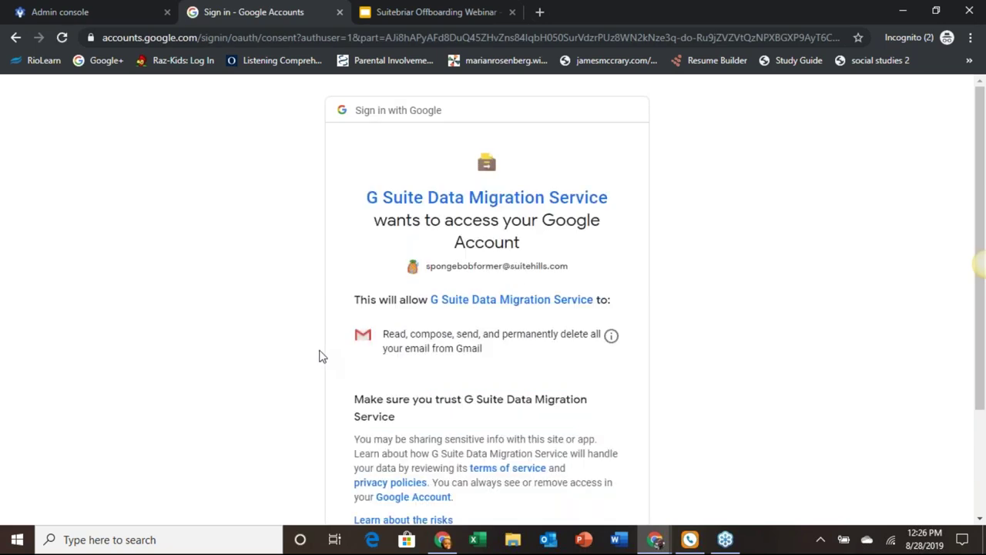
# Step: Allow the migration service access and copy its authorization code back to the Admin console
pyautogui.scroll(-2, 322, 356)
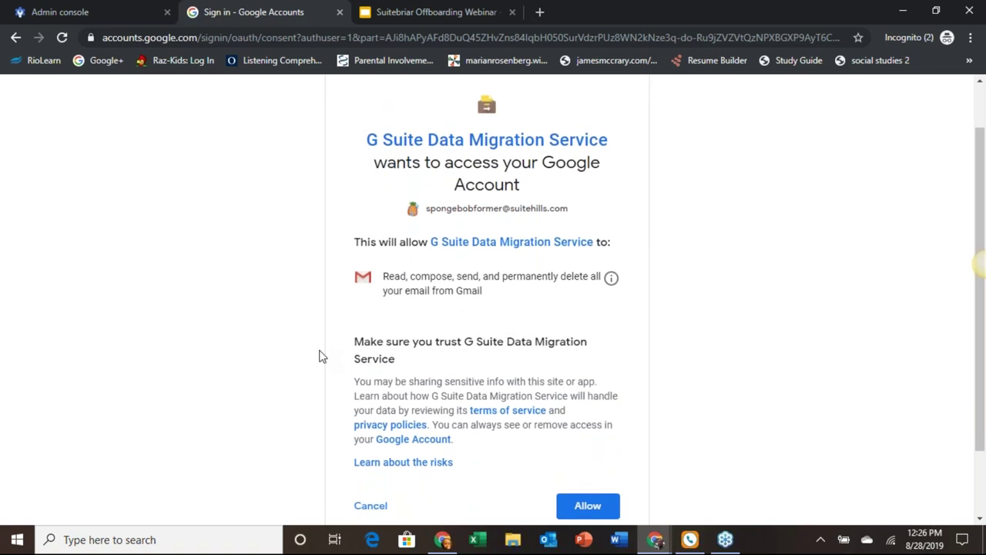
pyautogui.scroll(-1, 322, 356)
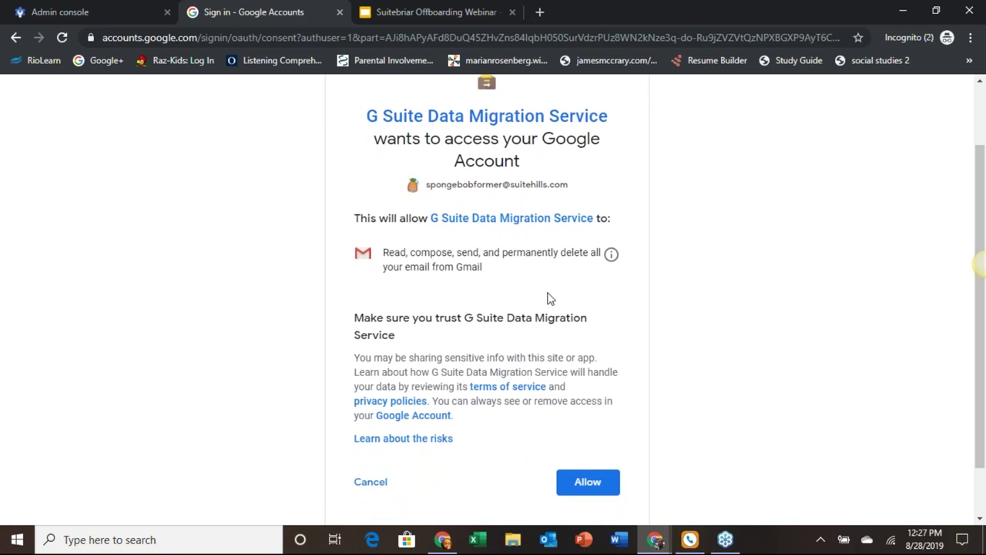
pyautogui.click(567, 481)
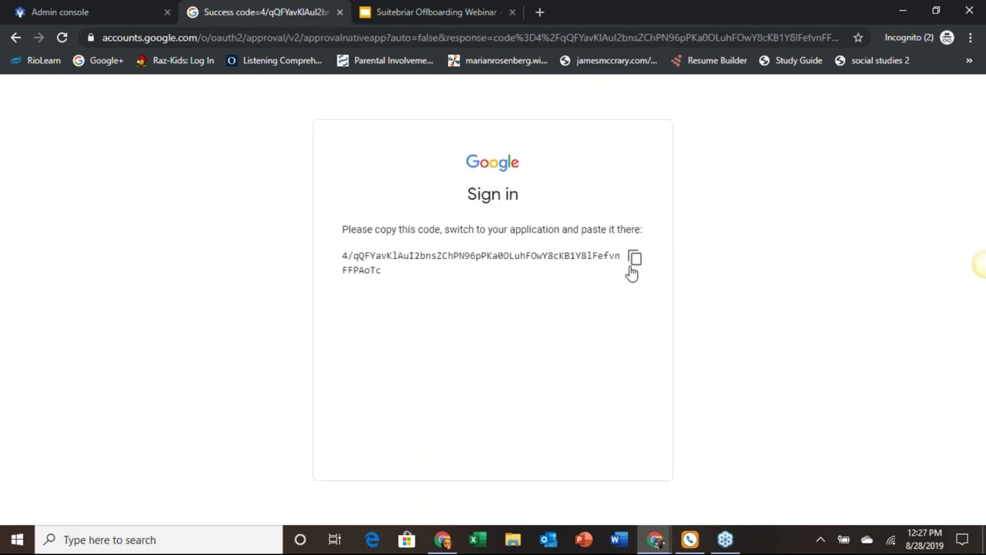
pyautogui.click(635, 259)
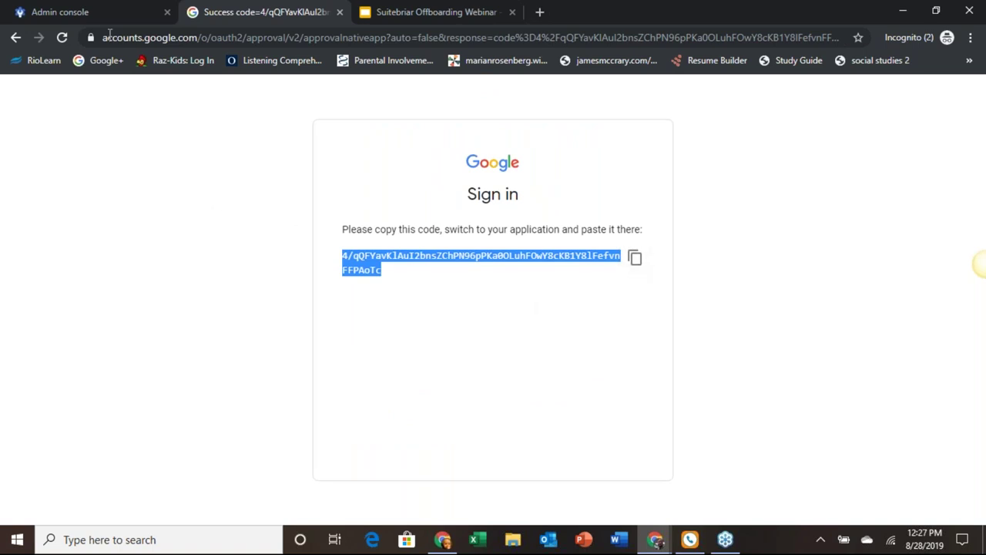
pyautogui.click(60, 11)
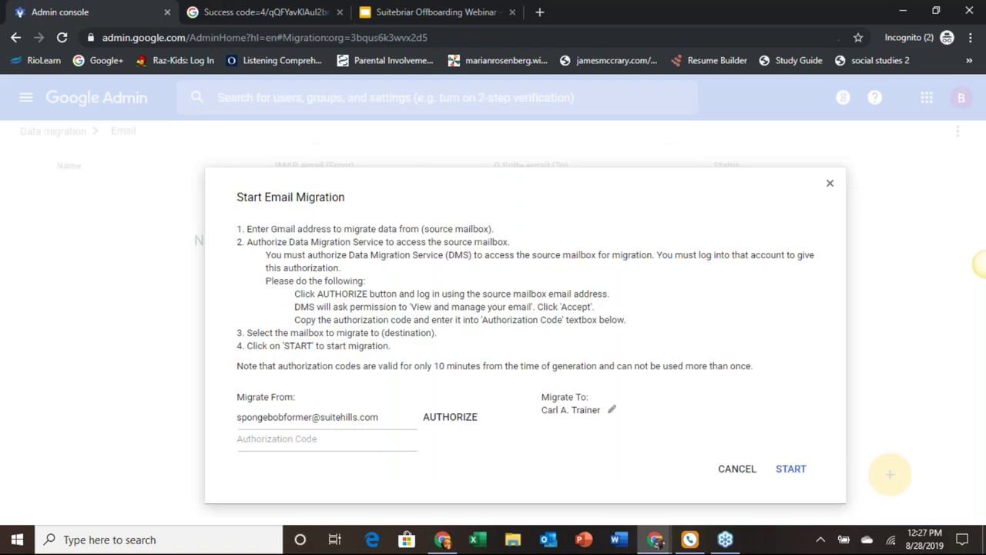
# Step: Paste the authorization code into the form and start the email migration
pyautogui.click(265, 443)
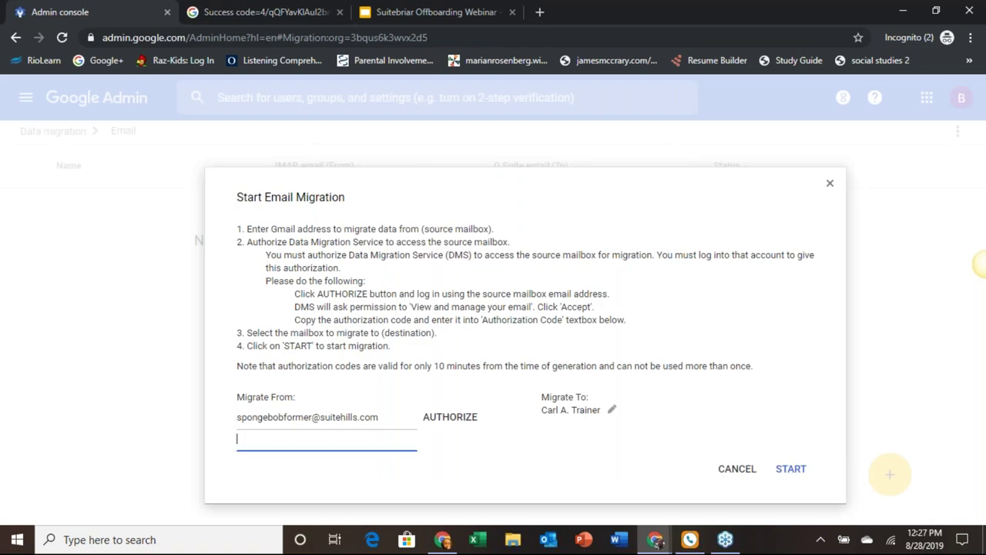
pyautogui.hotkey('ctrl', 'v')
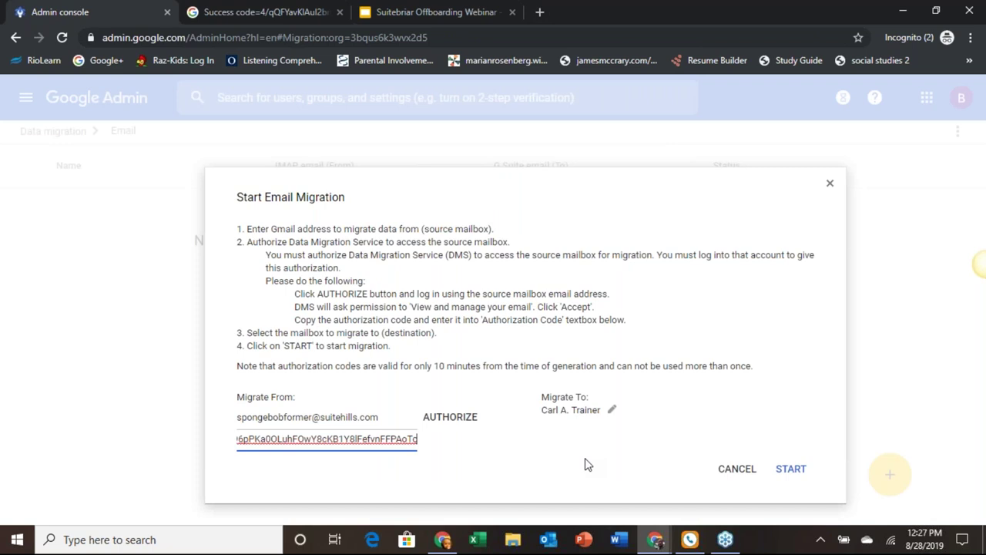
pyautogui.click(786, 470)
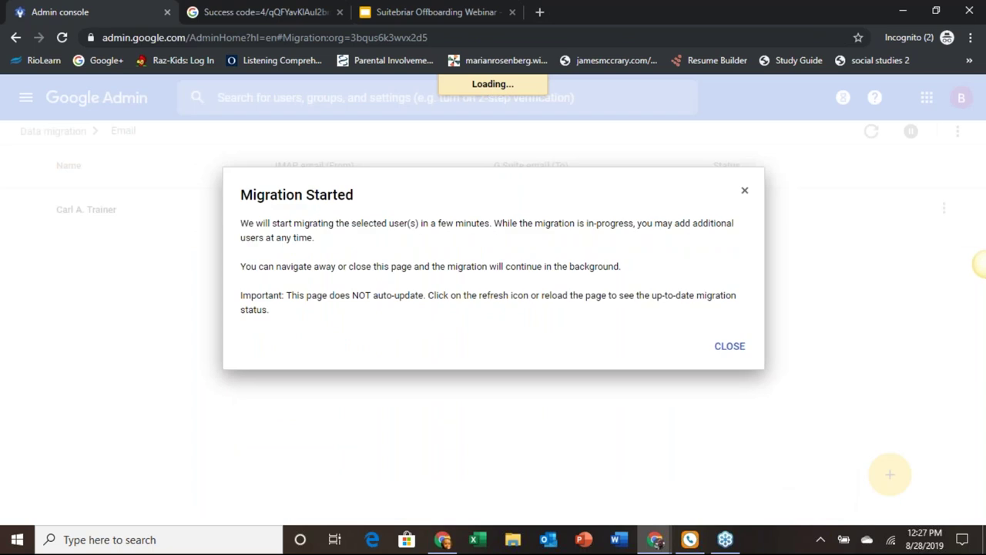
# Step: Close the Migration Started notice to reveal the Initializing migration entry
pyautogui.click(732, 348)
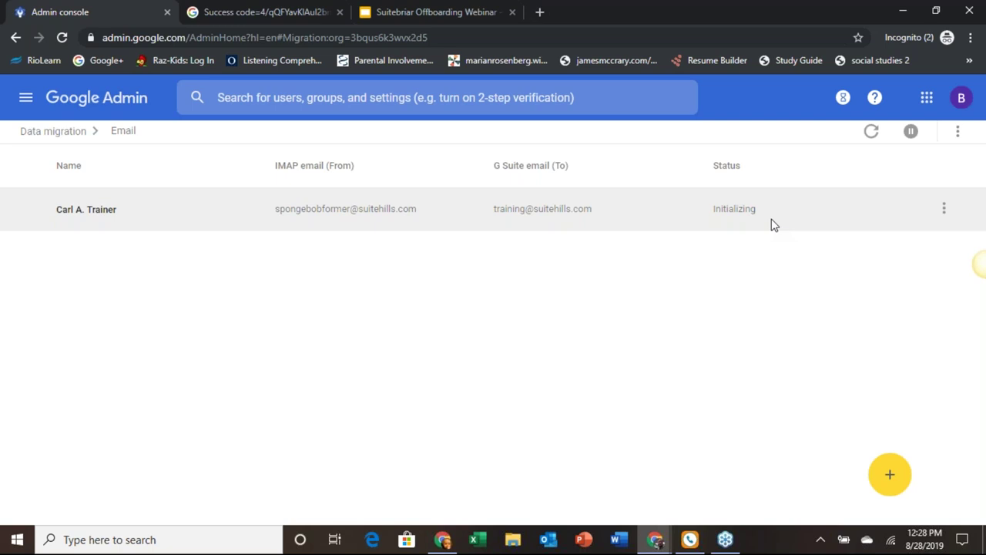
# Step: Select and deselect the Initializing migration row, then bring up its Stop Migration option
pyautogui.click(774, 225)
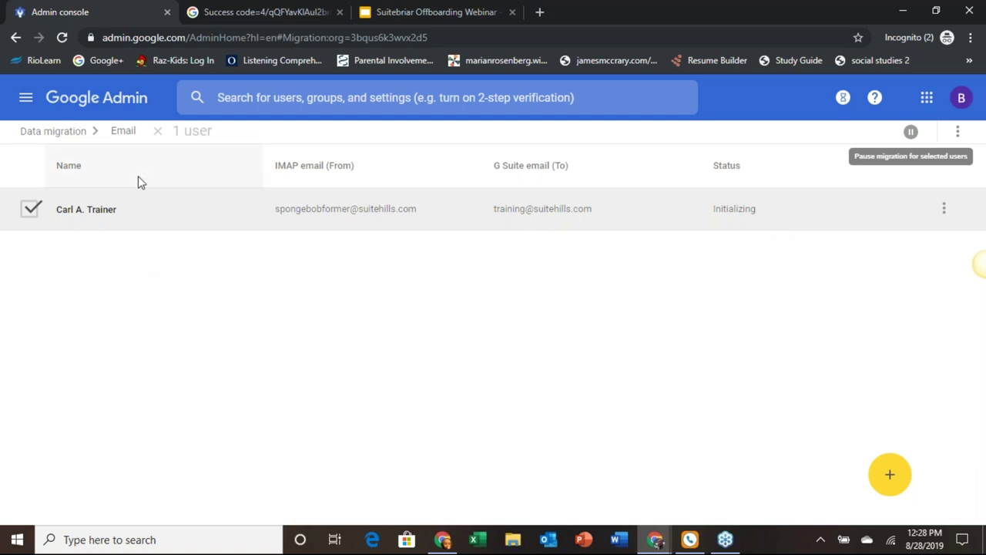
pyautogui.click(29, 210)
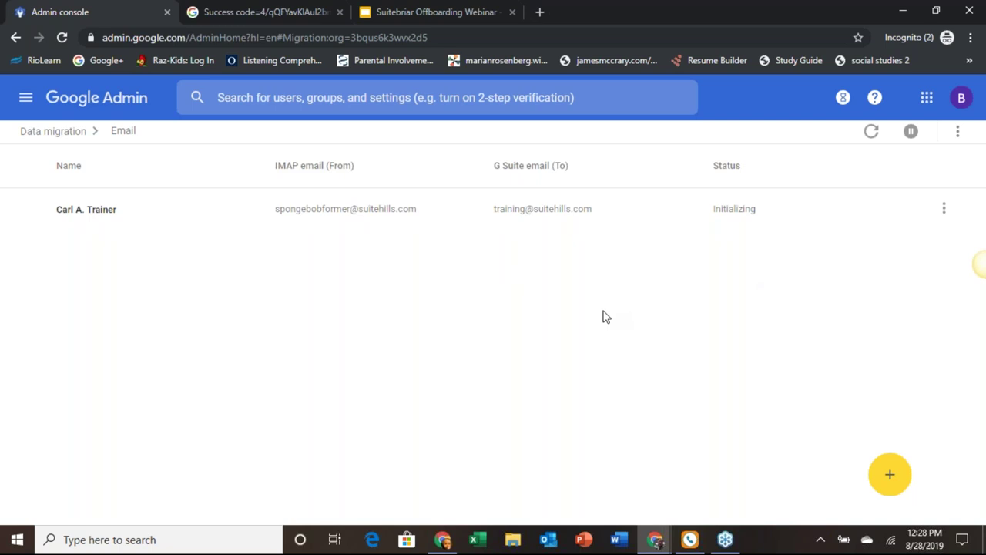
pyautogui.click(941, 218)
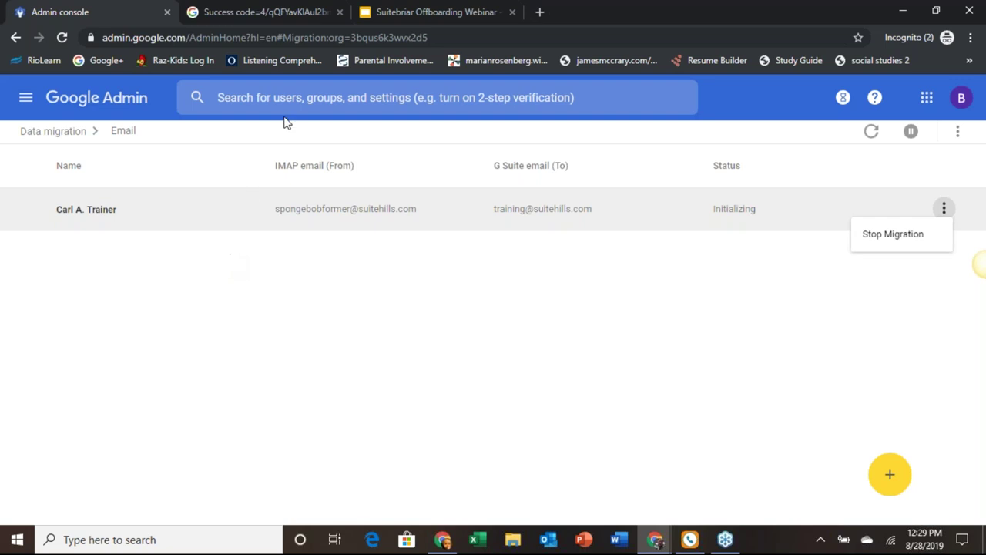
# Step: Return to the webinar deck and advance past the CloudManager slide to slide 12, License Management
pyautogui.click(452, 12)
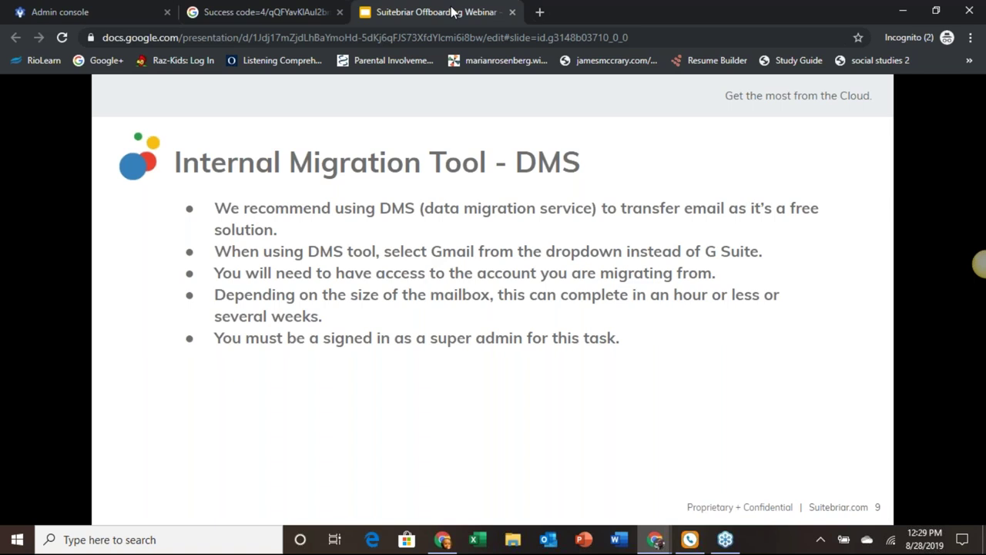
pyautogui.press('Right')
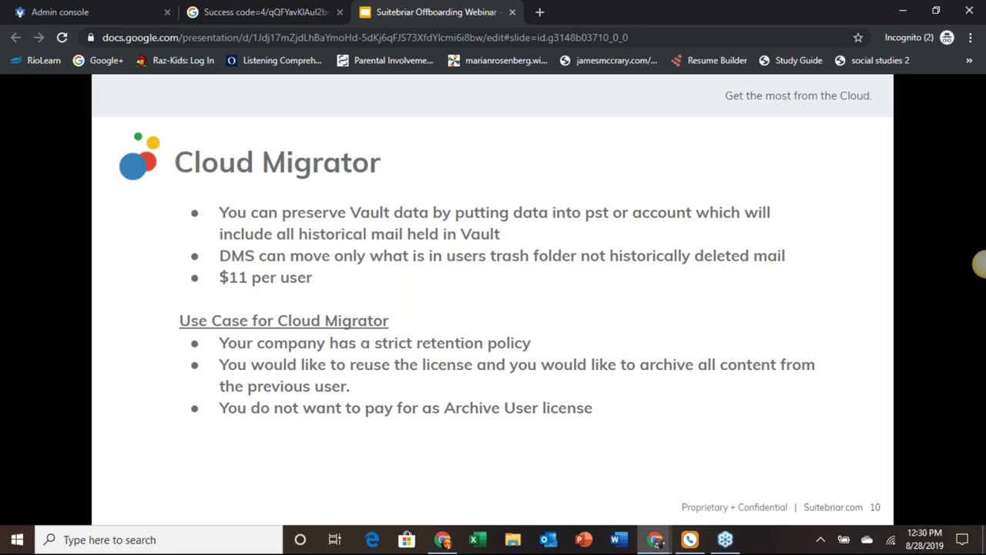
pyautogui.click(259, 432)
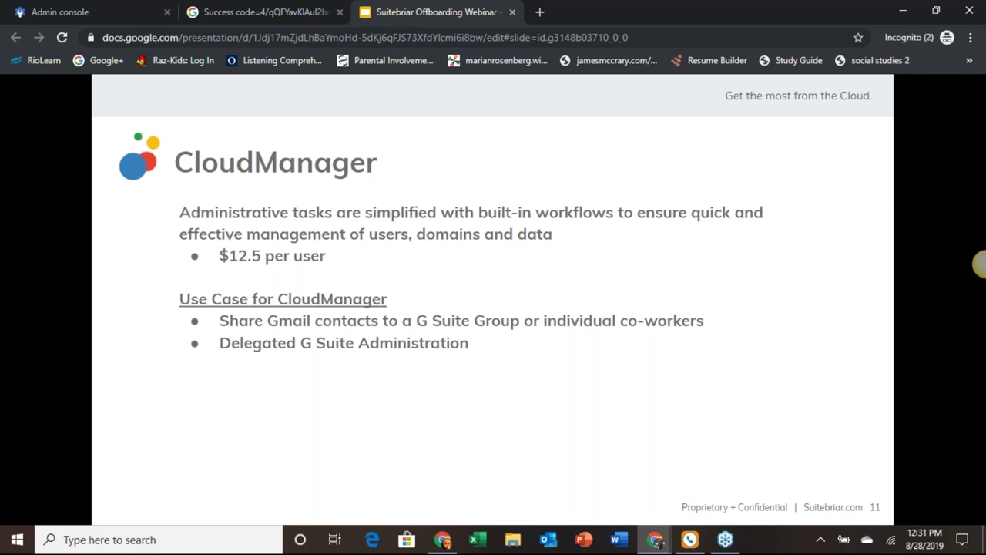
pyautogui.moveTo(105, 429)
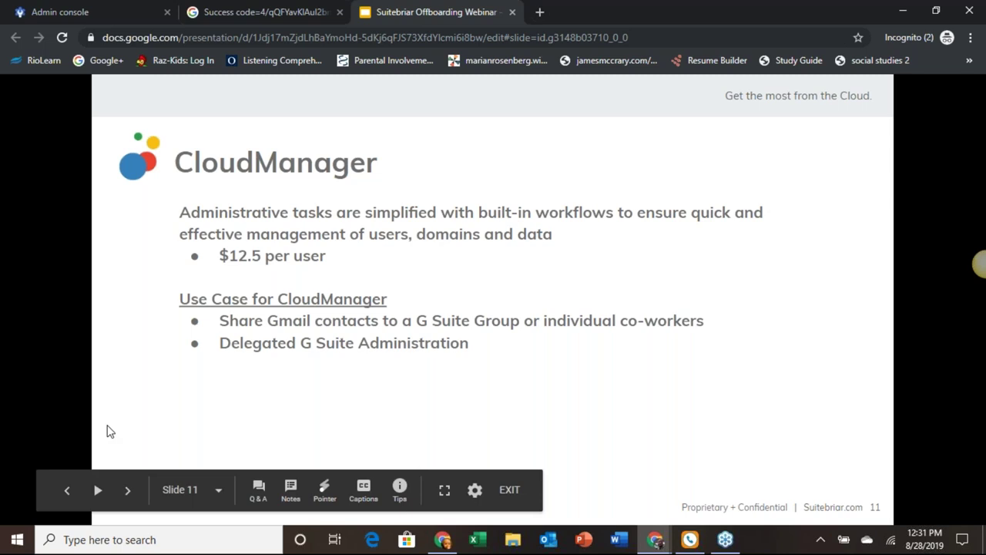
pyautogui.press('Right')
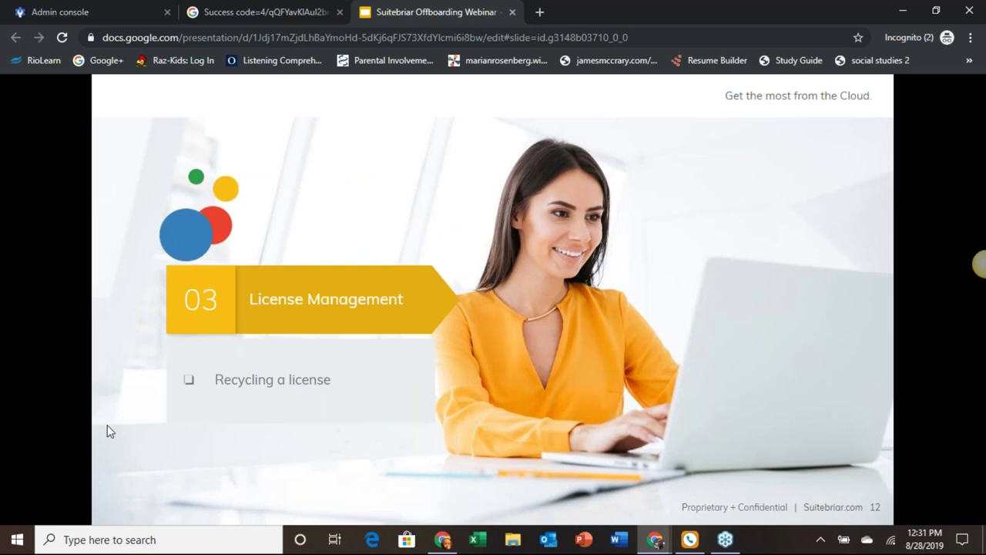
# Step: Advance to slide 13, the bullet list on deleting, suspending, archiving and renaming users
pyautogui.press('Right')
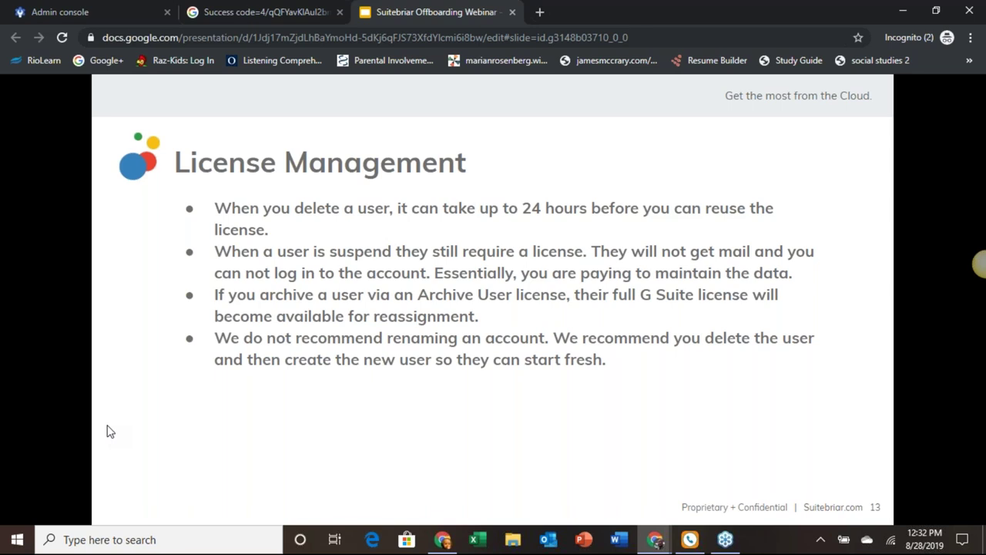
pyautogui.moveTo(175, 172)
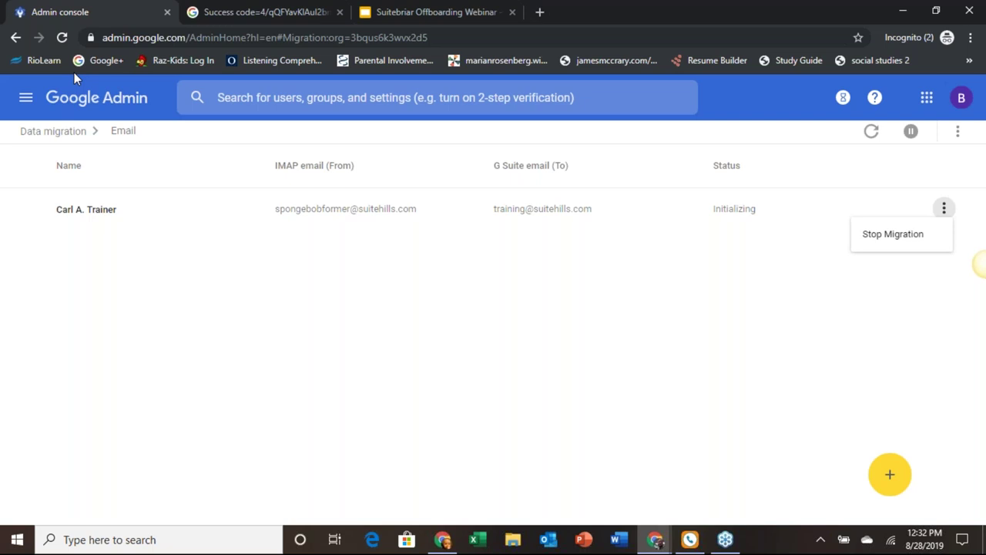
# Step: Go to Directory > Users and re-enter the admin password to list users from all organizational units
pyautogui.click(26, 97)
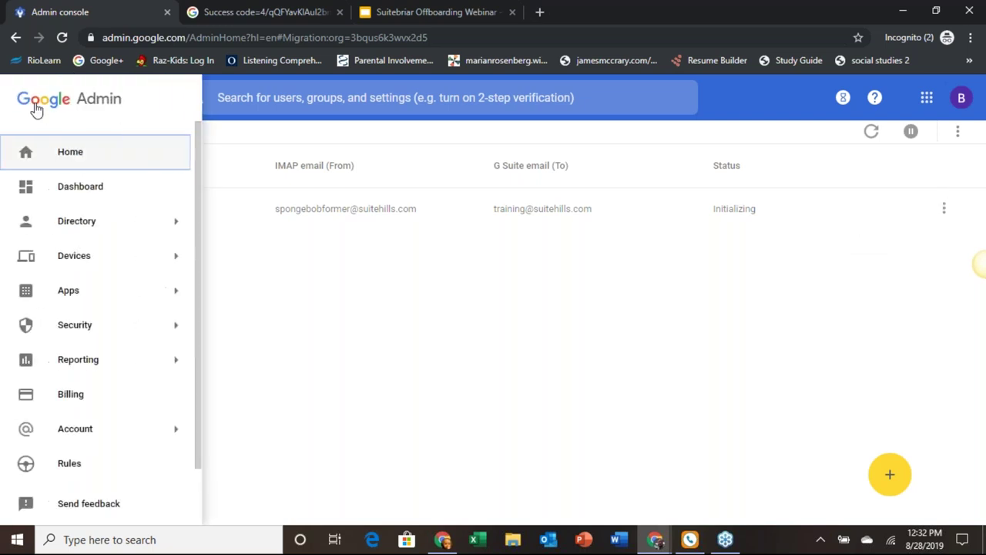
pyautogui.moveTo(128, 222)
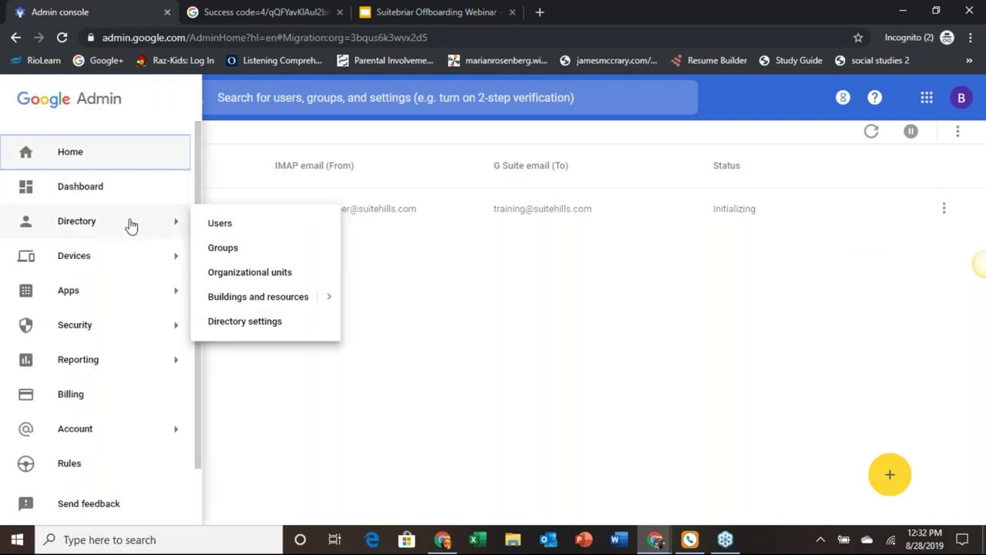
pyautogui.click(233, 222)
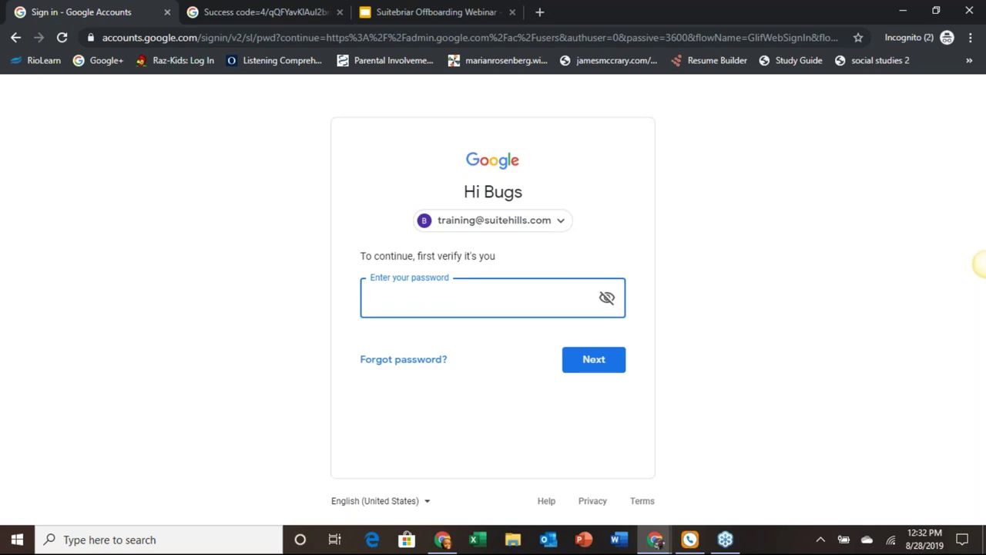
pyautogui.write('***********')
pyautogui.press('Return')
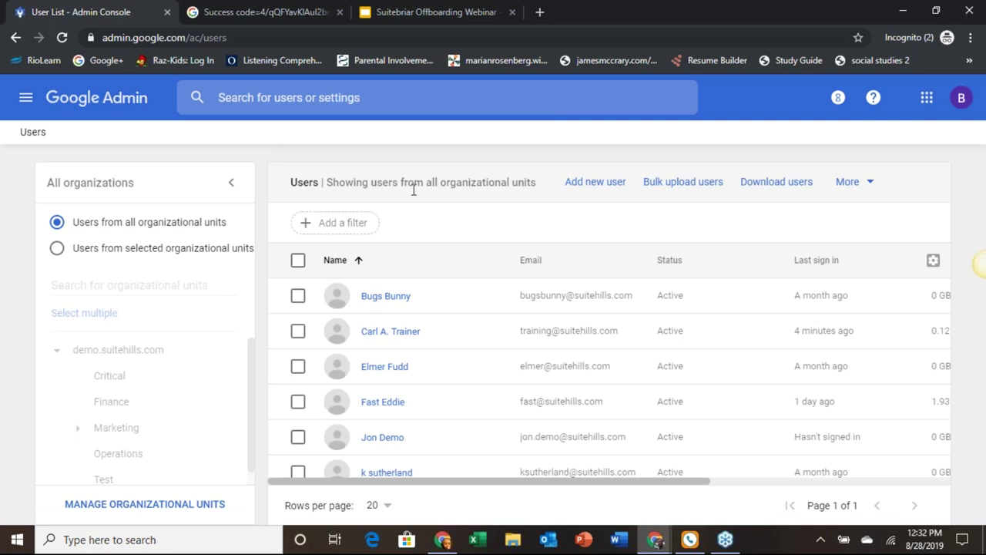
pyautogui.moveTo(943, 462)
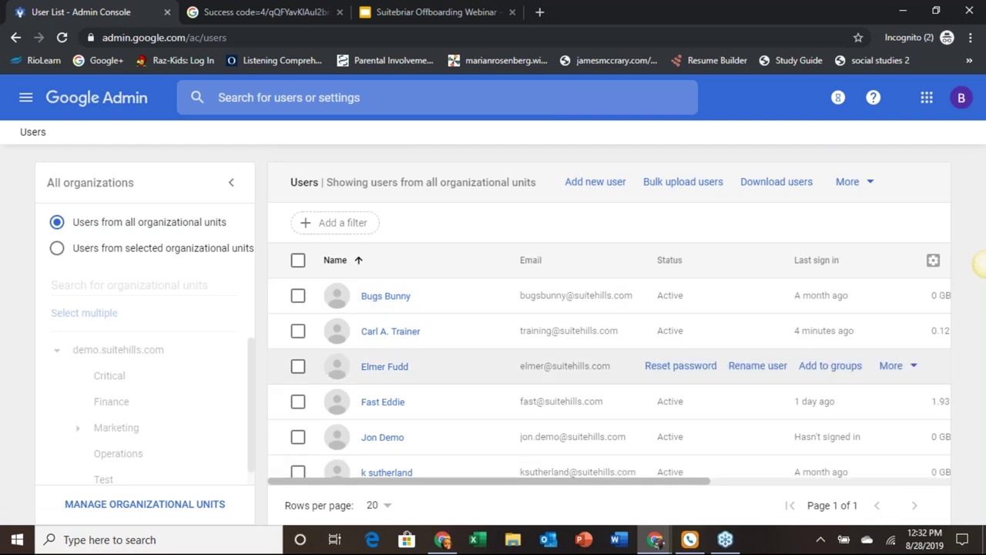
pyautogui.click(592, 185)
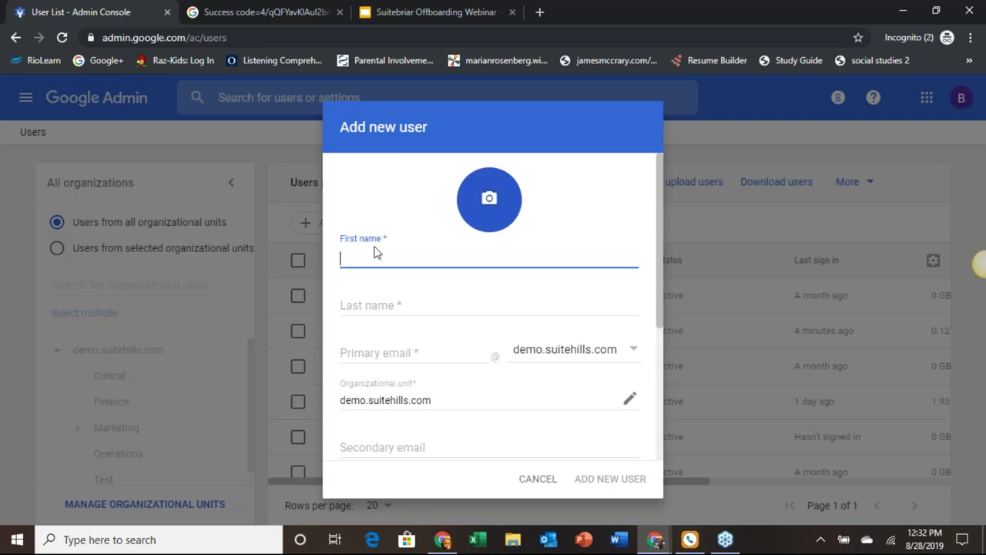
pyautogui.scroll(-1, 375, 251)
pyautogui.scroll(-2, 376, 251)
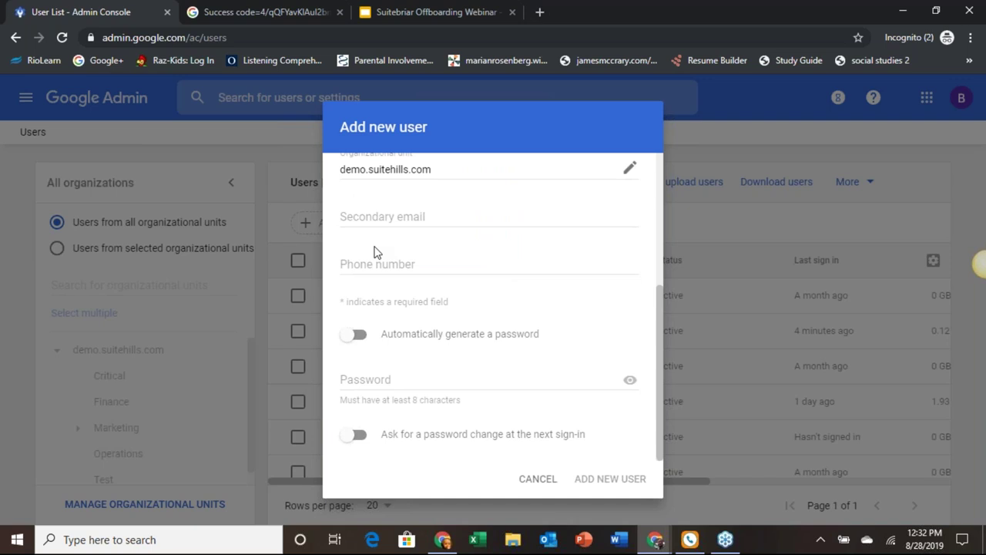
pyautogui.click(548, 484)
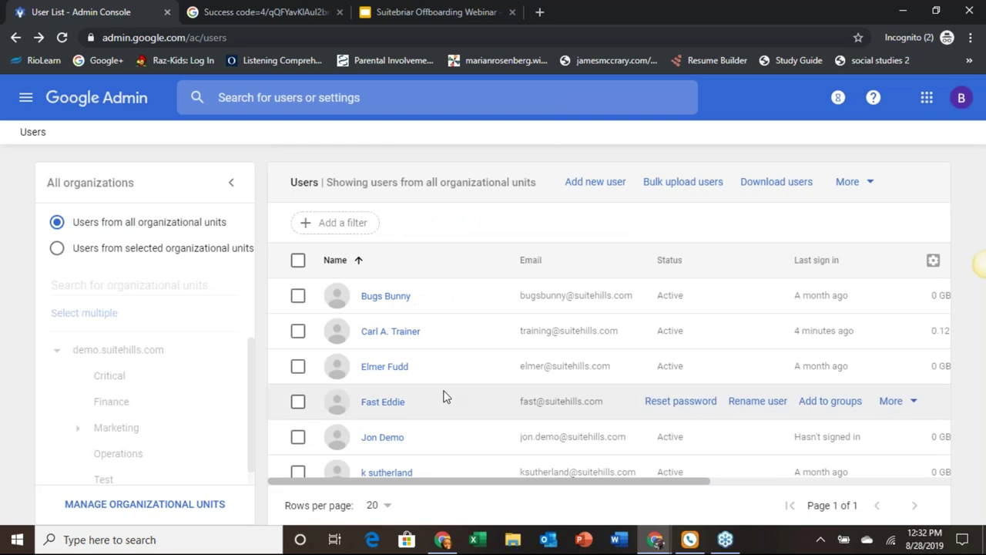
# Step: Open the Finance user's account page, expand and review the Licenses card, then collapse it
pyautogui.click(401, 376)
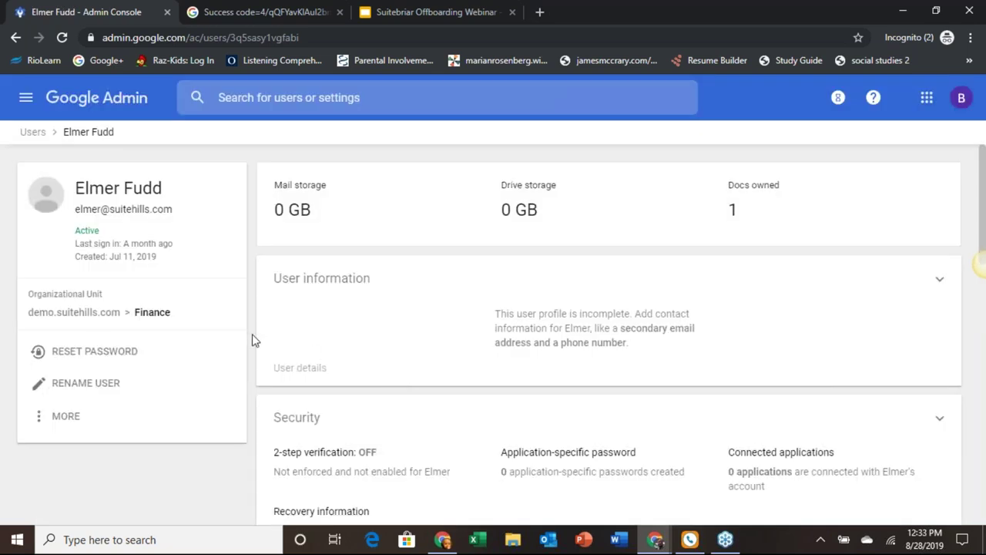
pyautogui.scroll(-10, 254, 339)
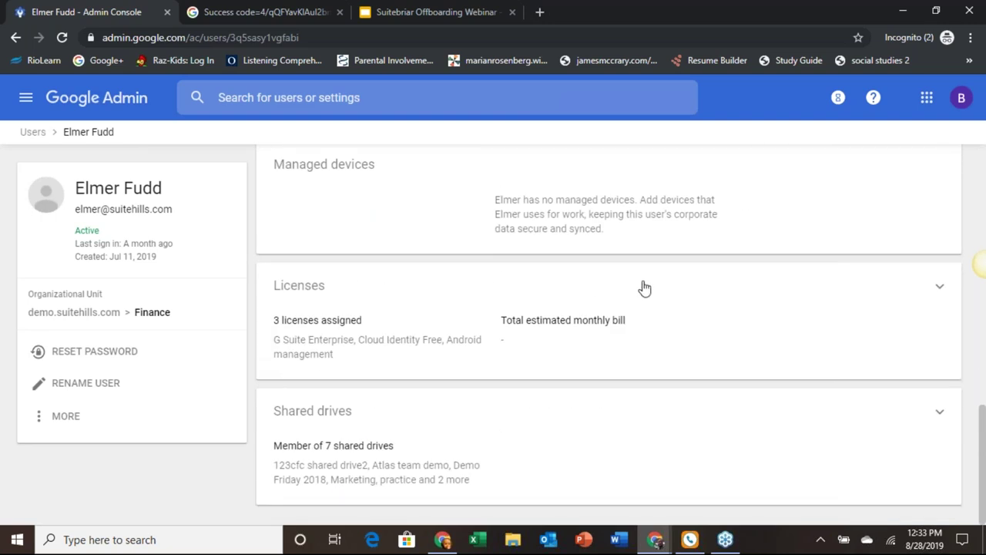
pyautogui.click(935, 287)
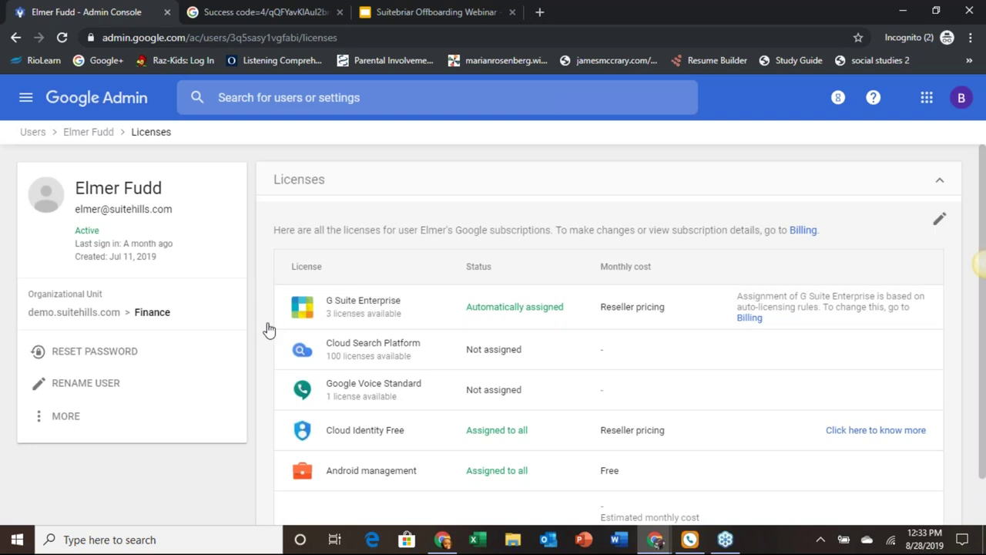
pyautogui.scroll(-1, 269, 330)
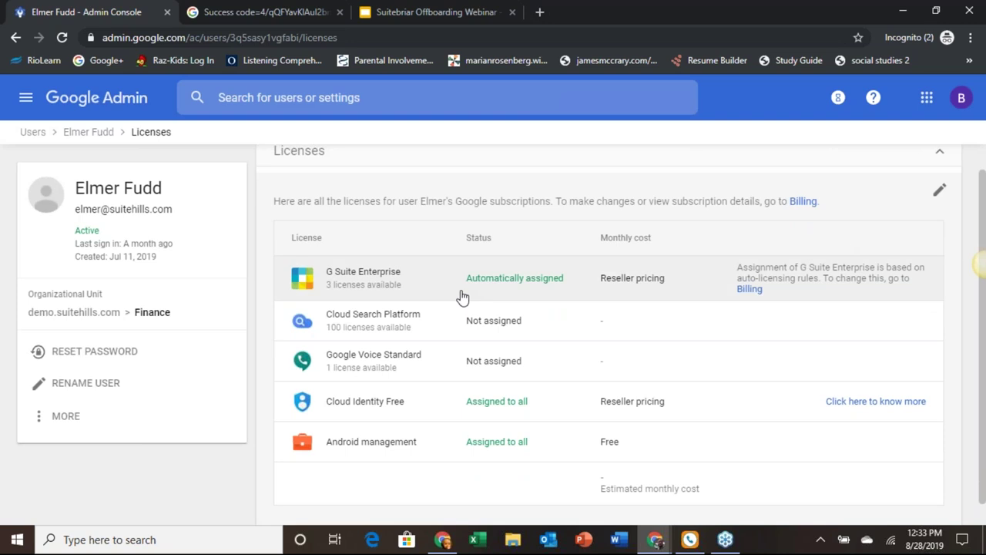
pyautogui.scroll(-1, 262, 343)
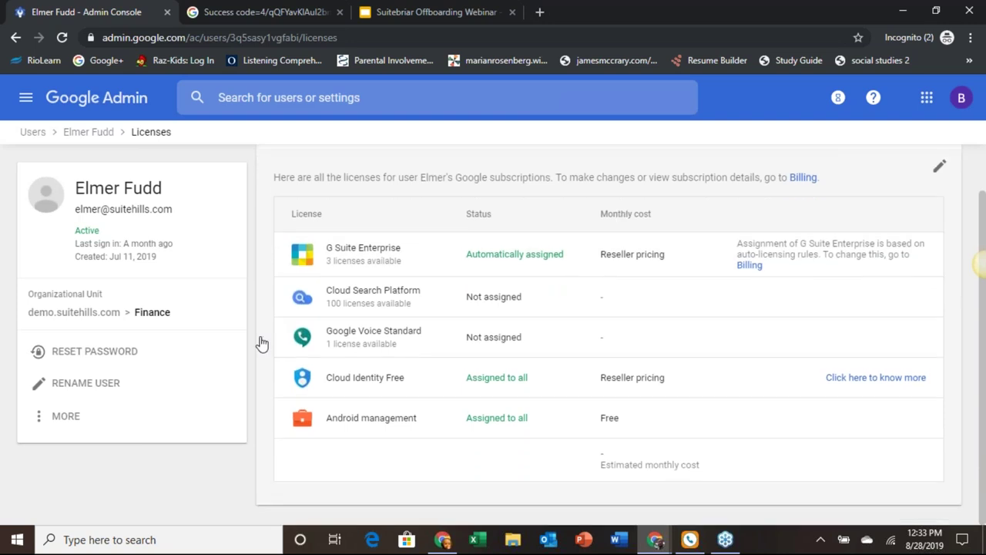
pyautogui.scroll(2, 262, 343)
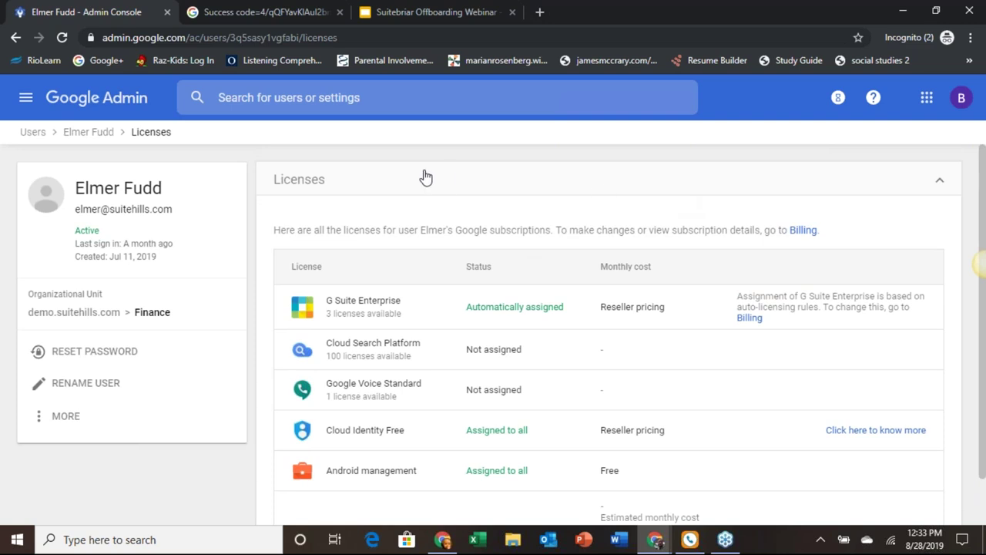
pyautogui.click(591, 191)
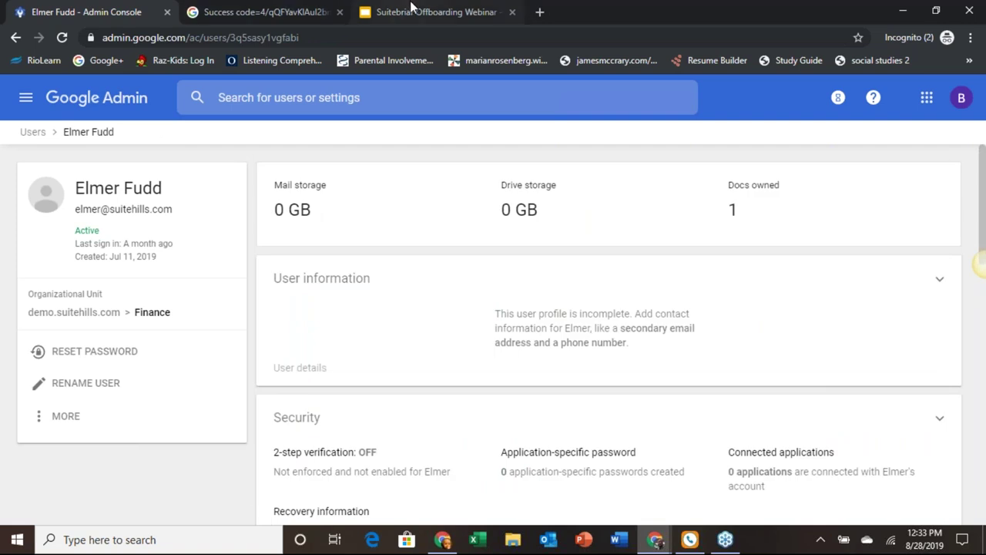
pyautogui.click(408, 11)
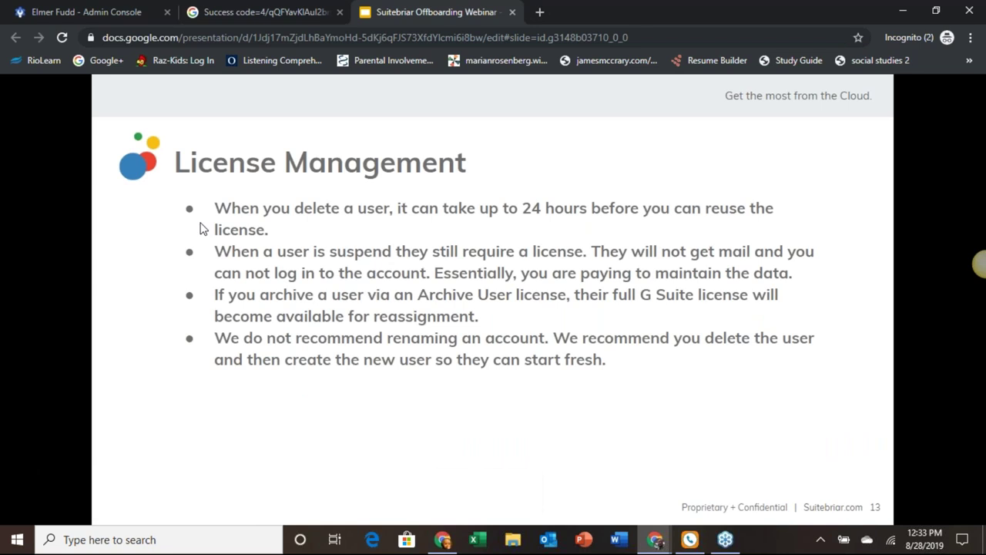
# Step: Advance to slide 14, the closing Suitebriar contact slide with the help-desk address
pyautogui.click(202, 228)
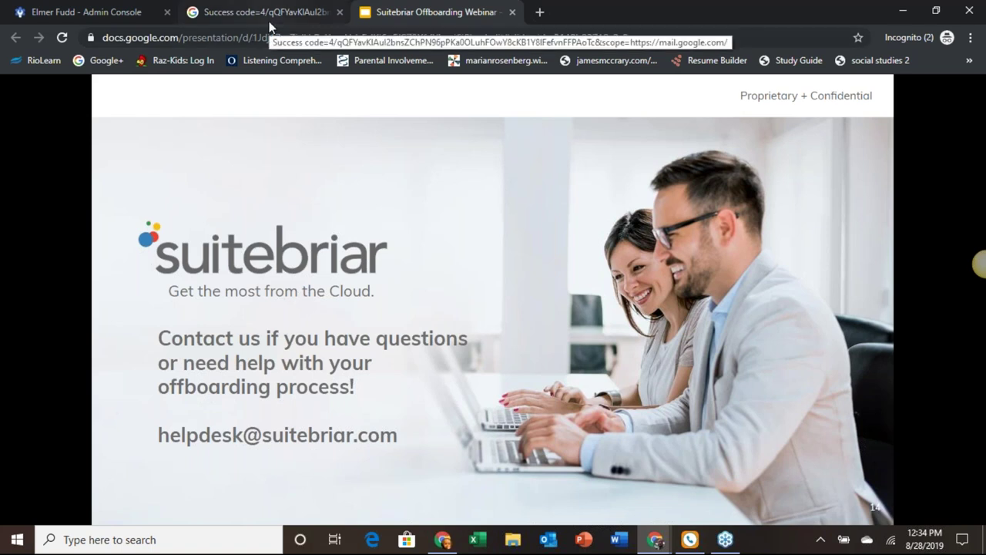
# Step: Open Gmail from the Google apps menu and bring up its advanced search form
pyautogui.click(91, 12)
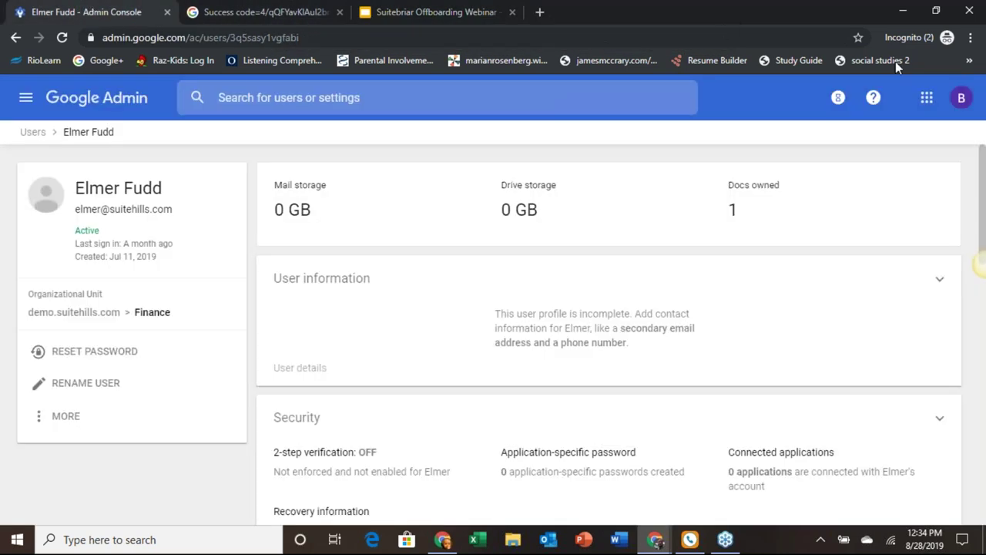
pyautogui.click(927, 97)
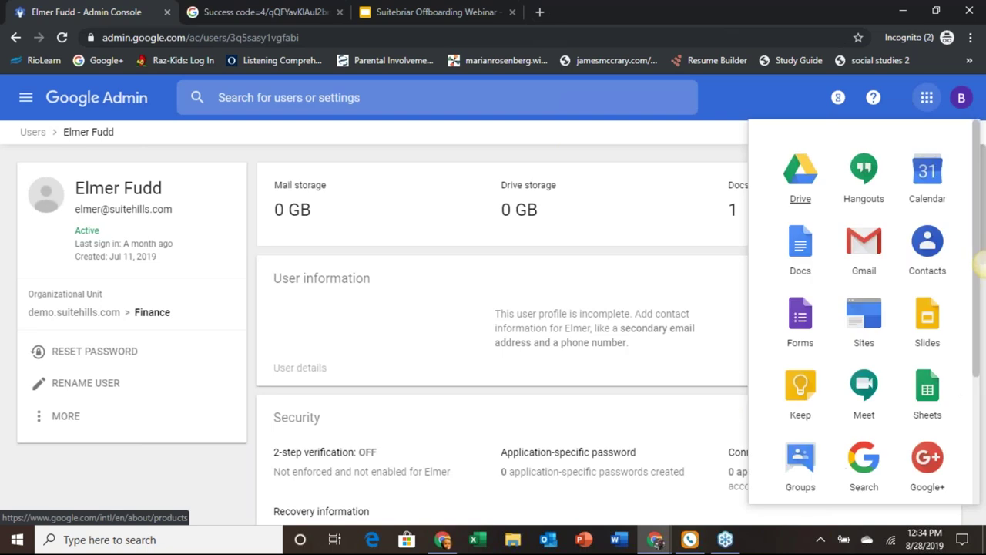
pyautogui.click(848, 243)
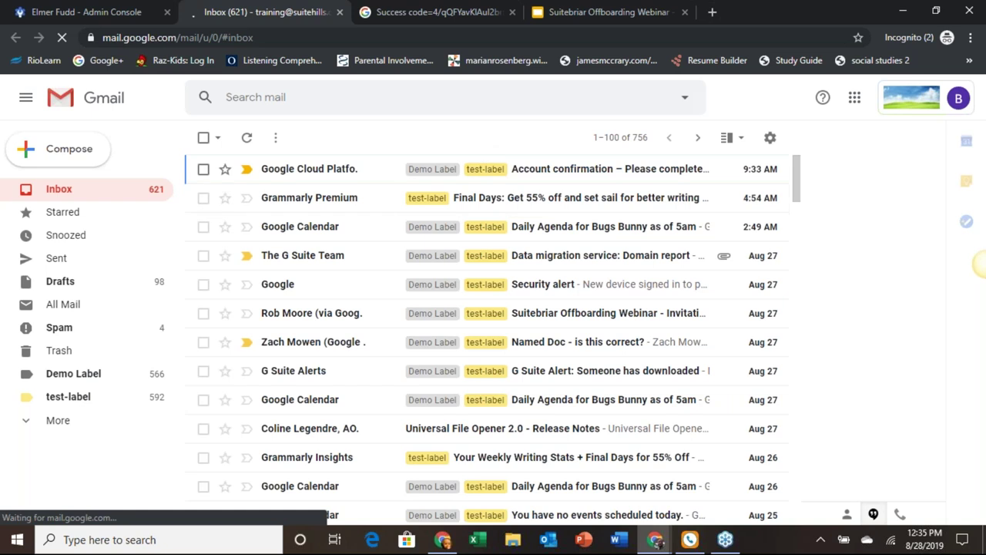
pyautogui.click(686, 98)
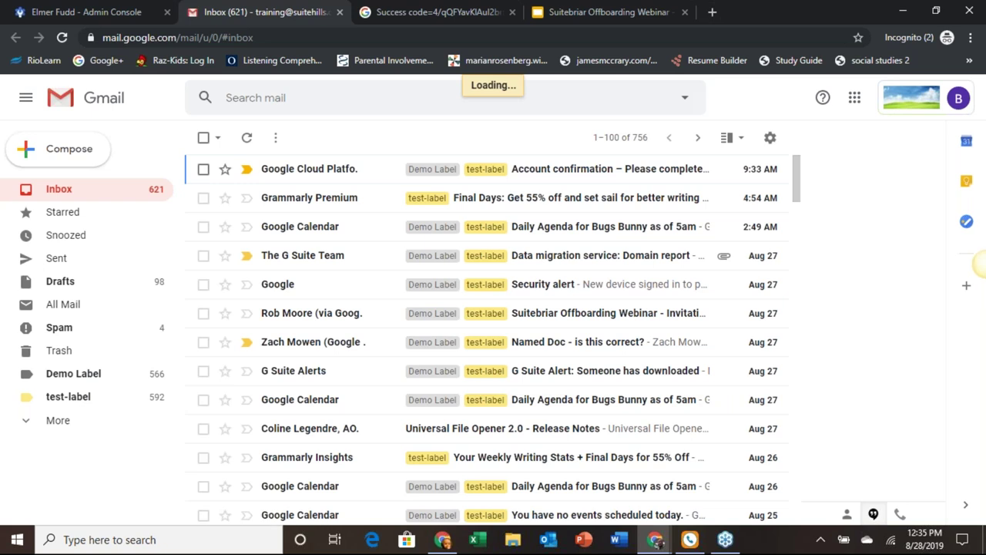
pyautogui.click(685, 97)
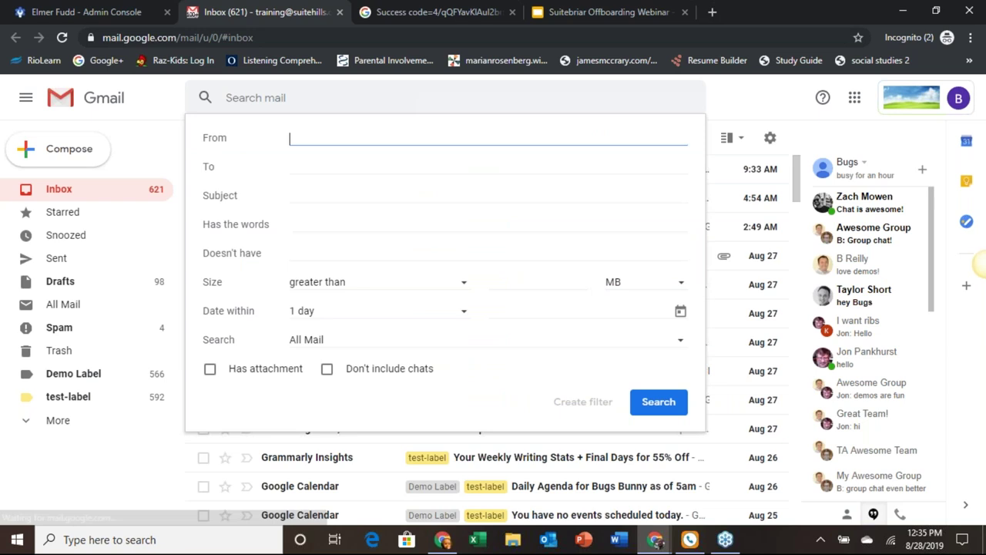
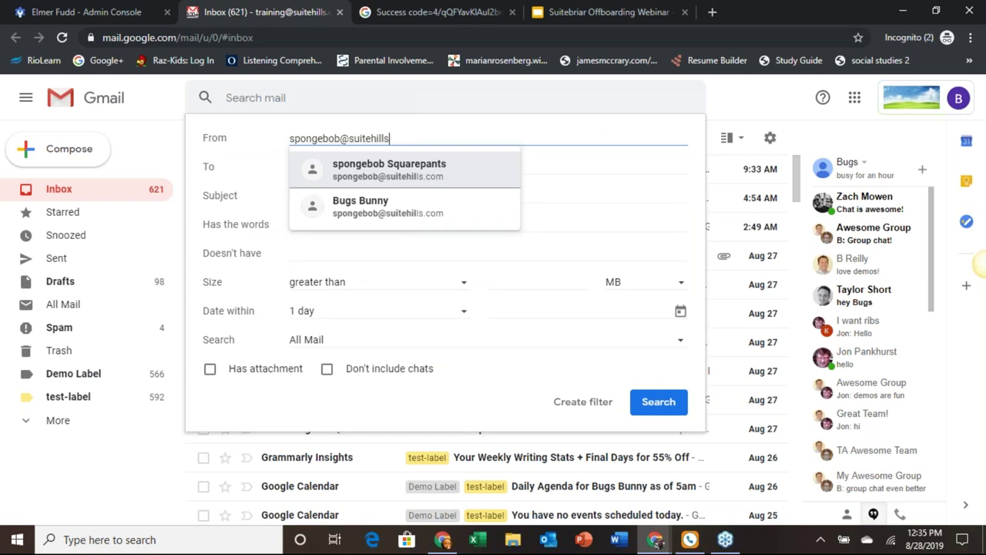
# Step: Enter the user's e-mail address as both From and To, then start a filter from this search
pyautogui.click(389, 169)
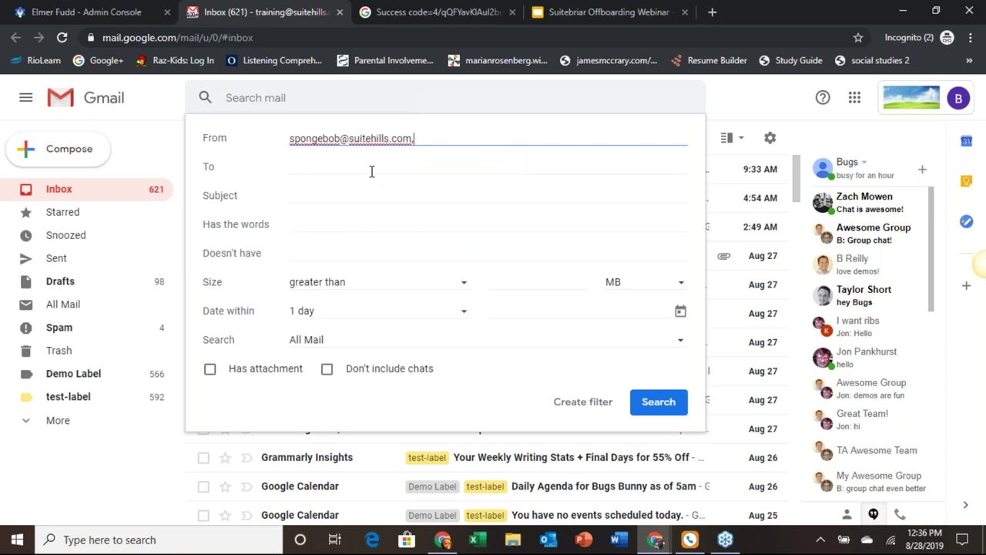
pyautogui.click(374, 169)
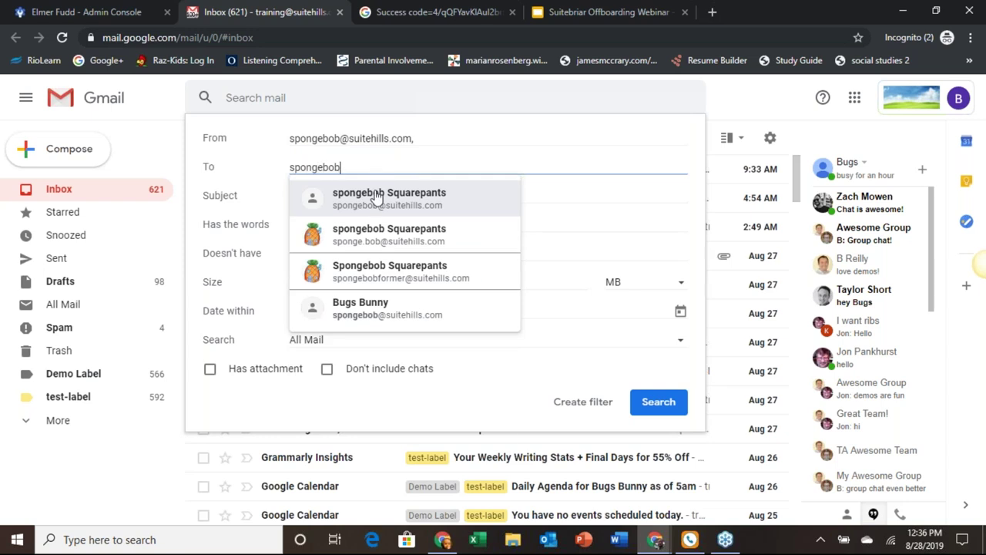
pyautogui.click(375, 197)
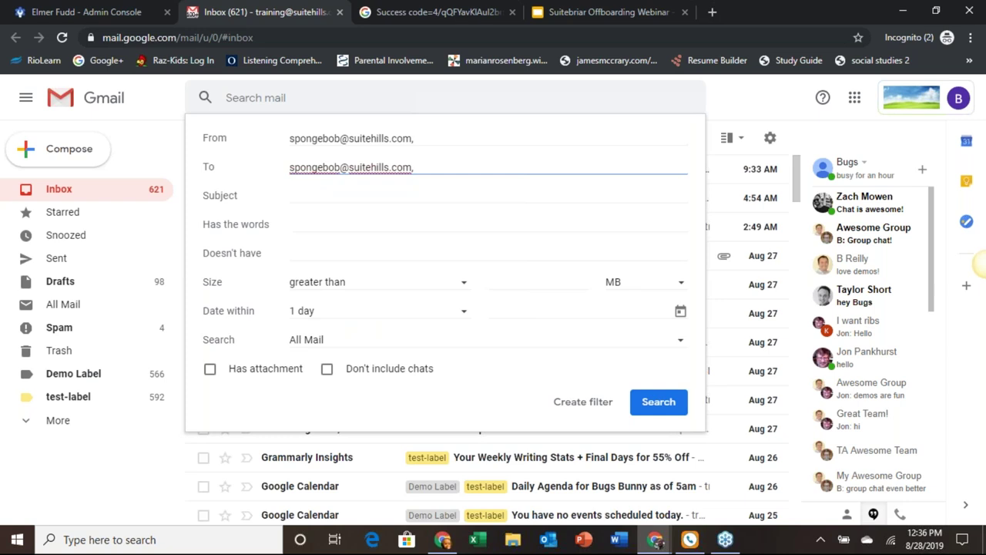
pyautogui.click(571, 407)
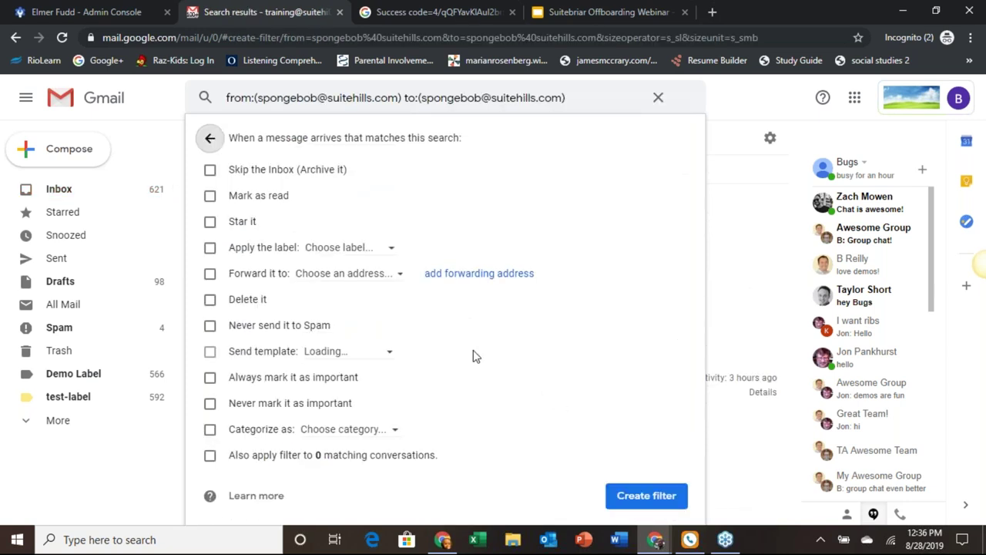
# Step: Tick Skip the Inbox and Apply the label, viewing the label list without choosing one
pyautogui.click(210, 170)
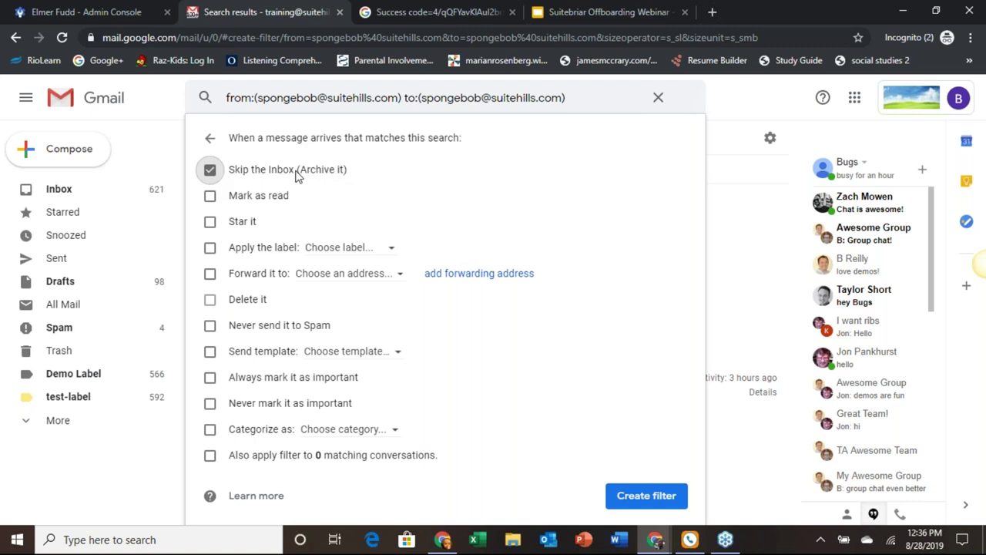
pyautogui.click(211, 248)
pyautogui.click(395, 253)
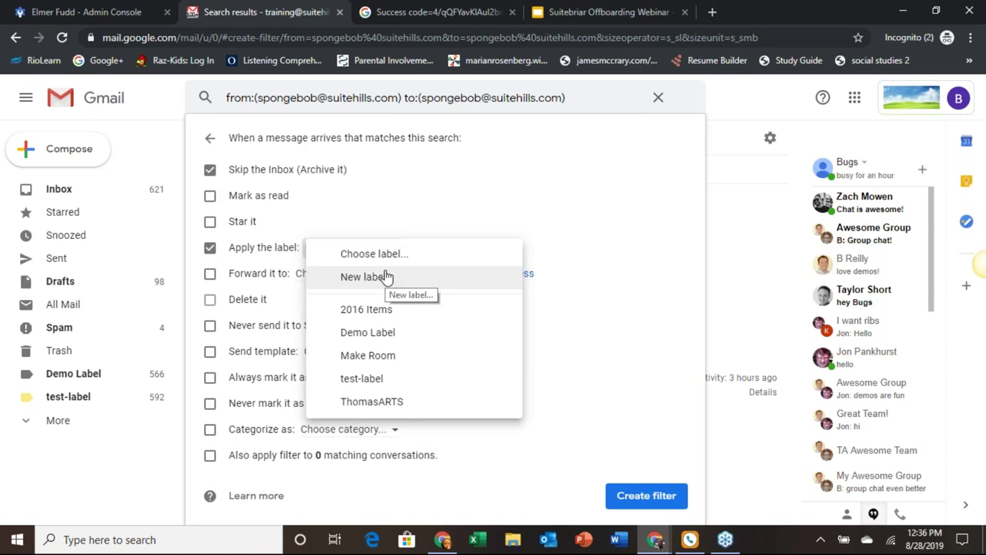
pyautogui.click(443, 190)
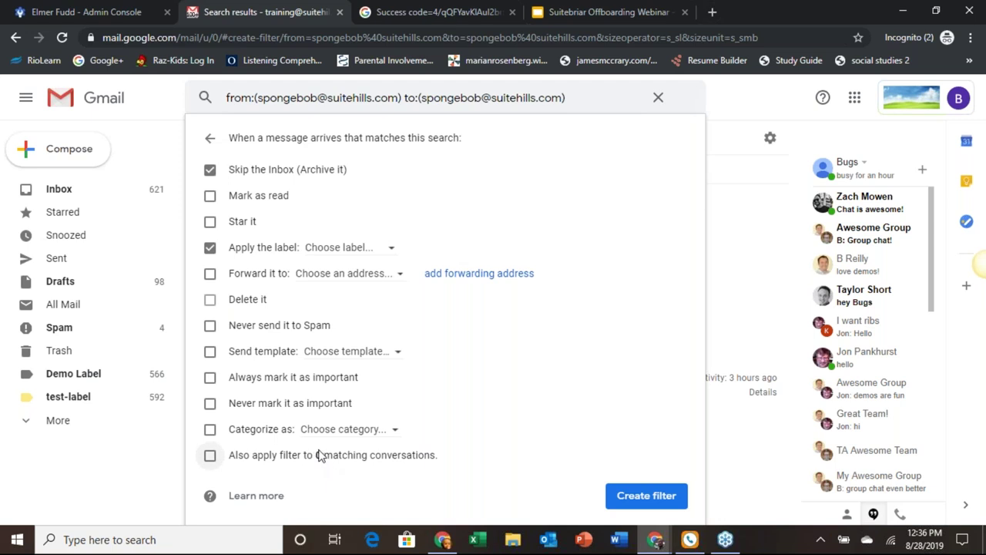
# Step: Leave the filter unapplied to existing conversations and clear the search without creating it
pyautogui.click(208, 458)
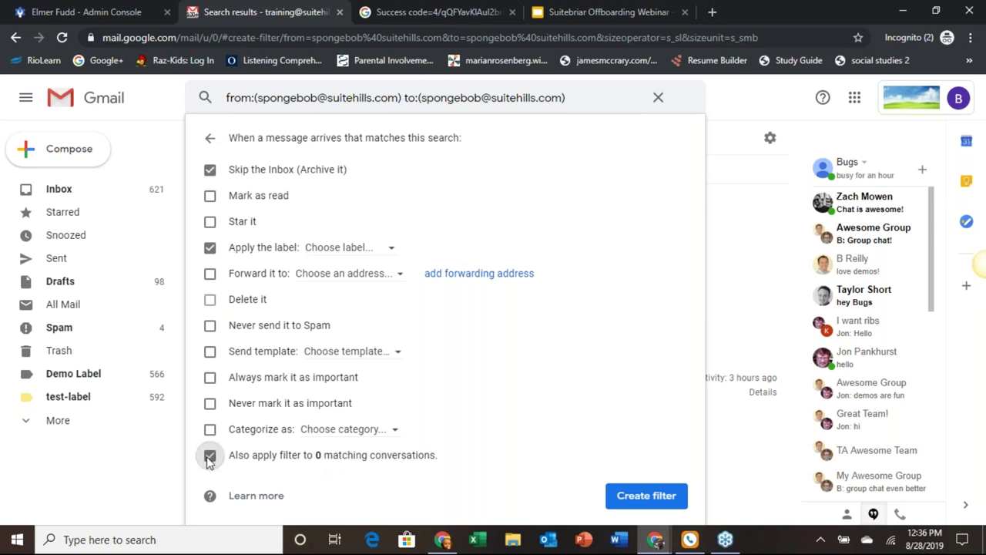
pyautogui.click(209, 457)
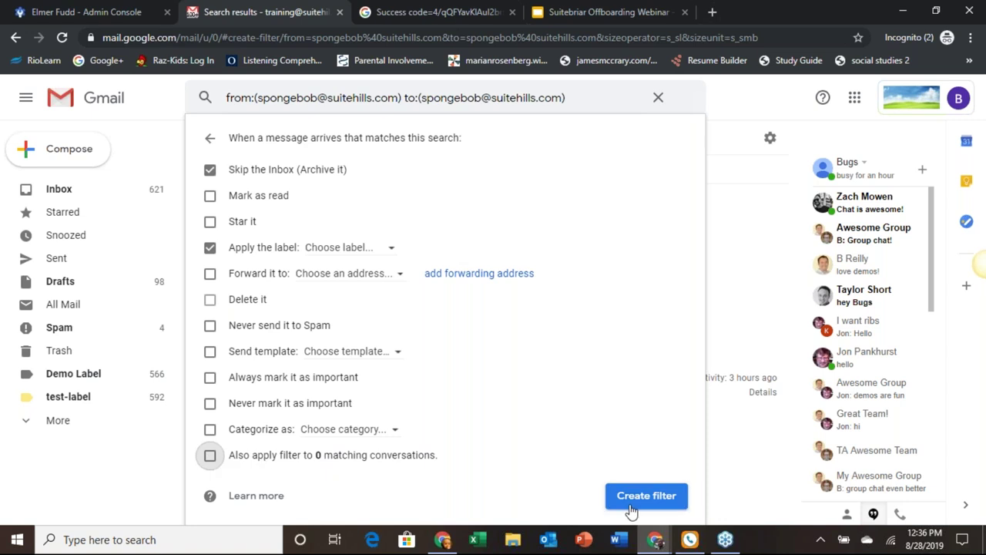
pyautogui.click(659, 98)
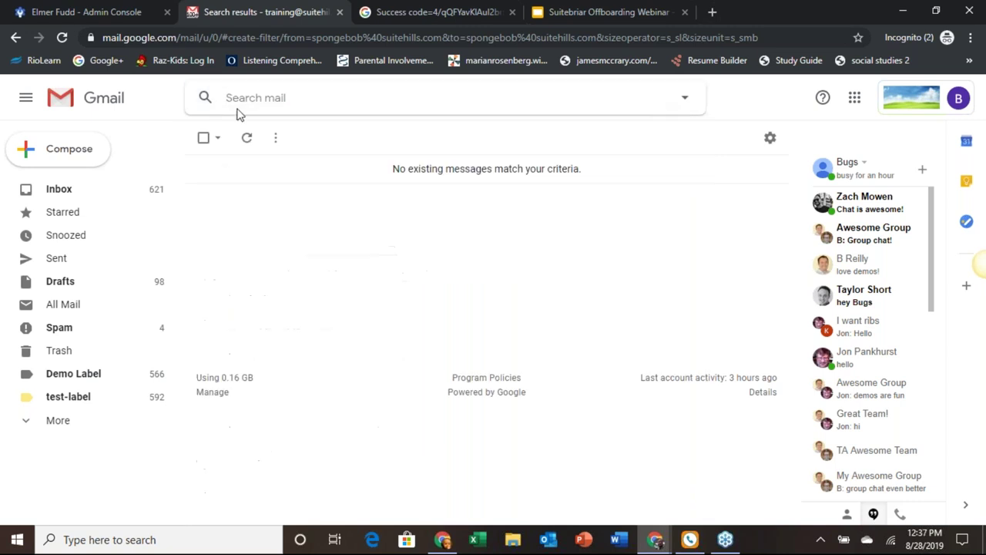
# Step: Return to the Gmail inbox showing messages 1–100 of 756
pyautogui.click(66, 193)
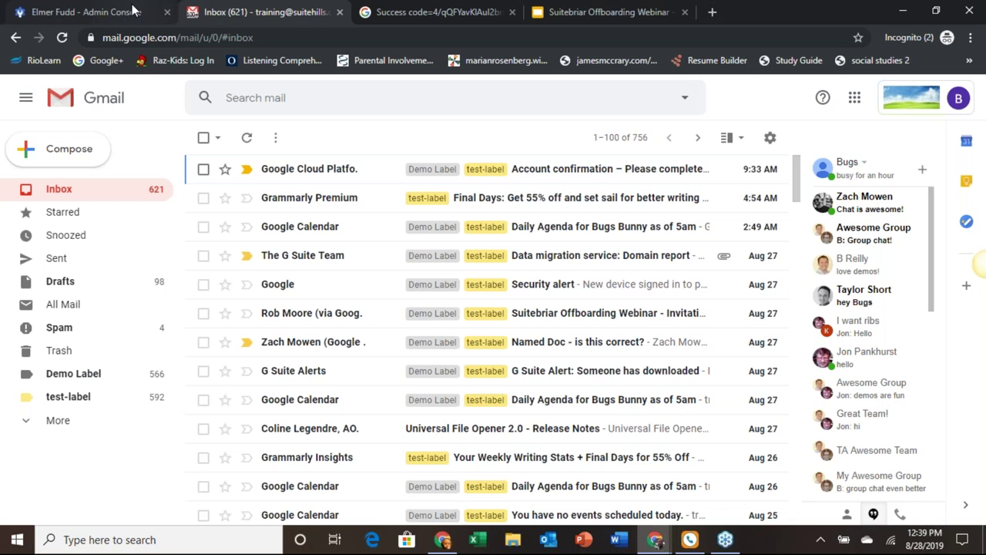
# Step: Return to the Admin console and open Account > Data migration to see the mailbox at 99%
pyautogui.click(117, 11)
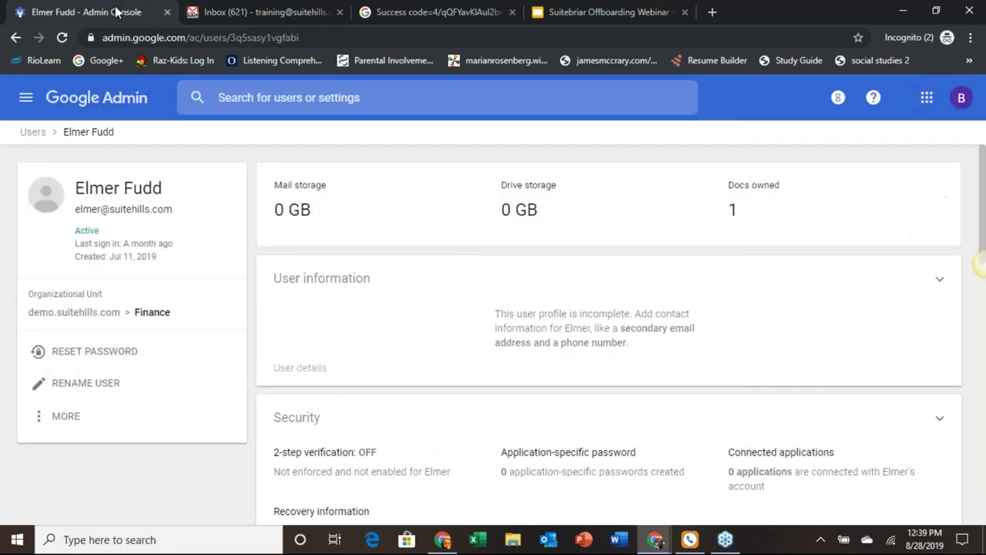
pyautogui.click(26, 97)
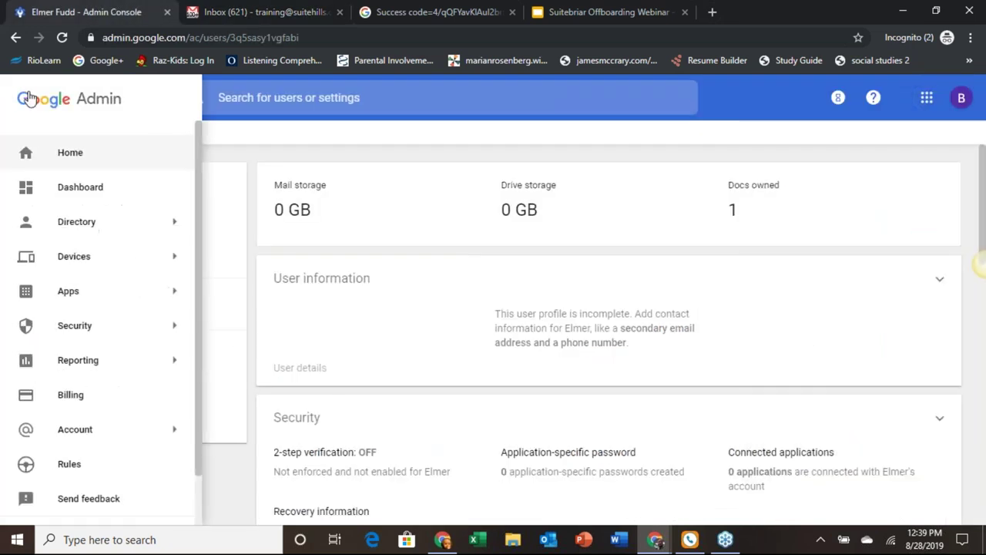
pyautogui.moveTo(141, 432)
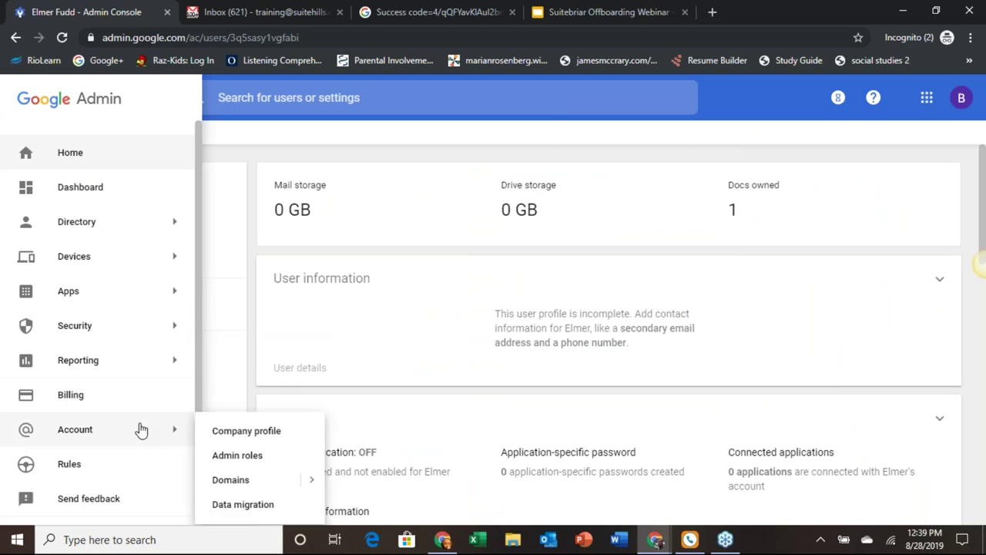
pyautogui.click(262, 504)
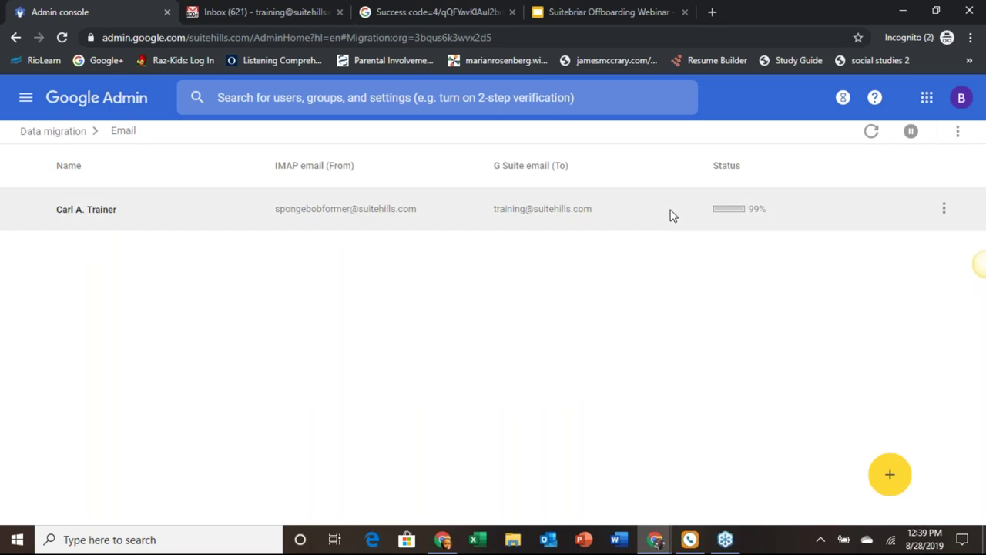
# Step: Review the 99% migration details, then return to the Suitebriar Offboarding Webinar closing slide
pyautogui.moveTo(733, 219)
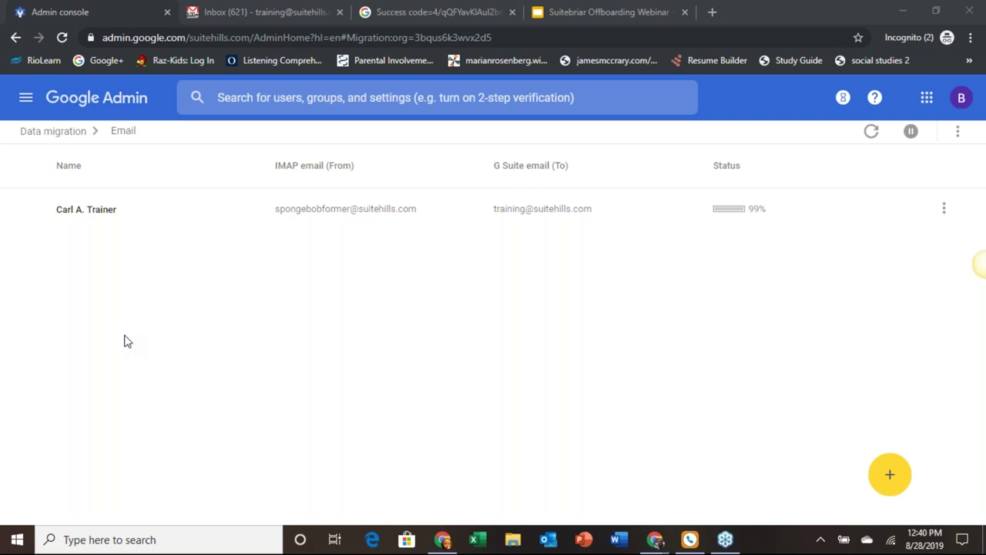
pyautogui.click(588, 15)
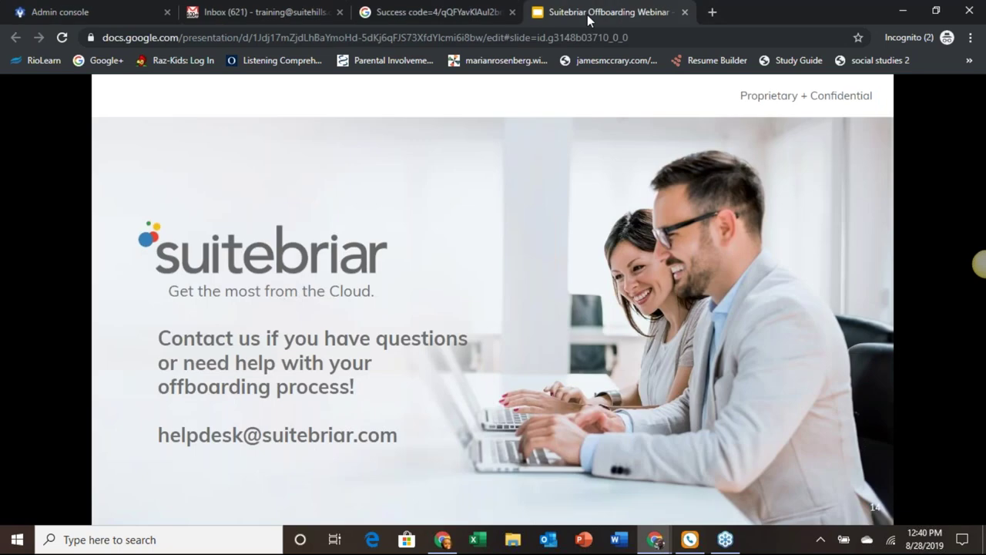